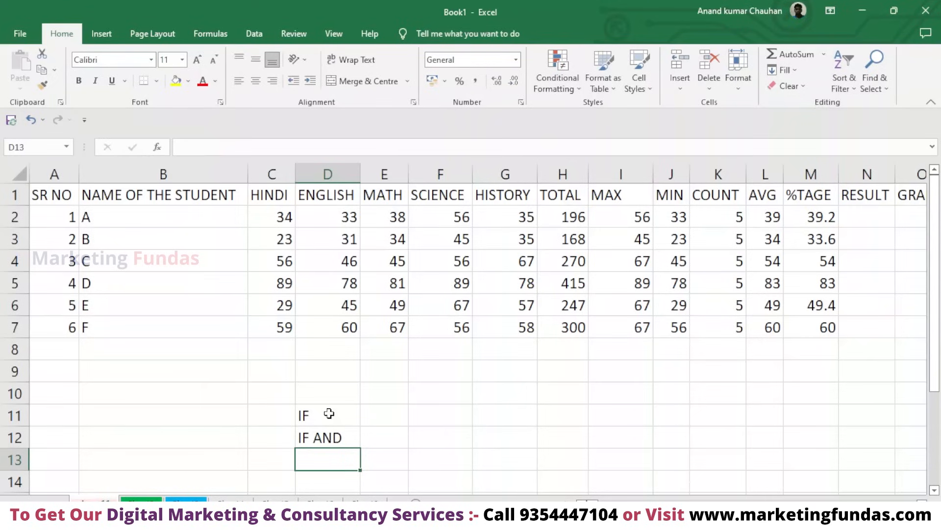
Step: Add IF OR in cell D13 and IF IF in cell D14, below the IF AND entry
{"action": "type", "text": "IF "}
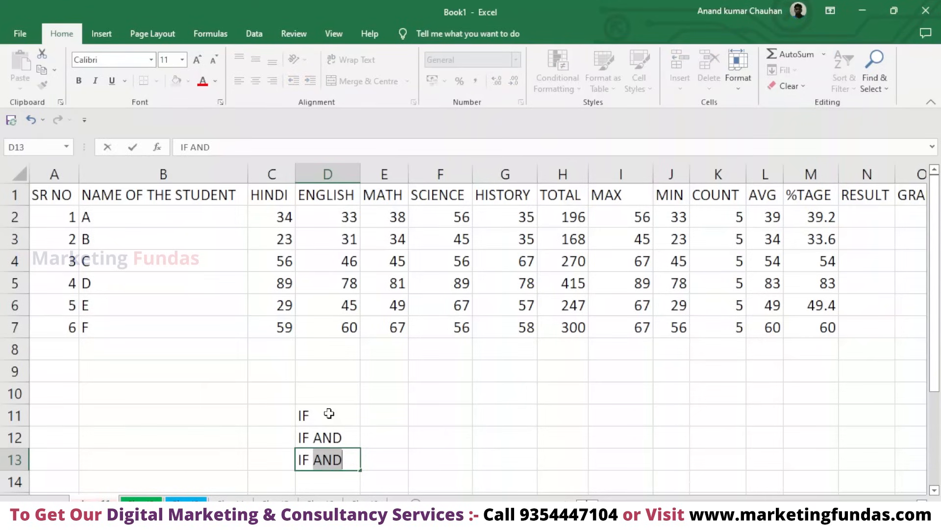
{"action": "type", "text": "OR"}
{"action": "key", "text": "Return"}
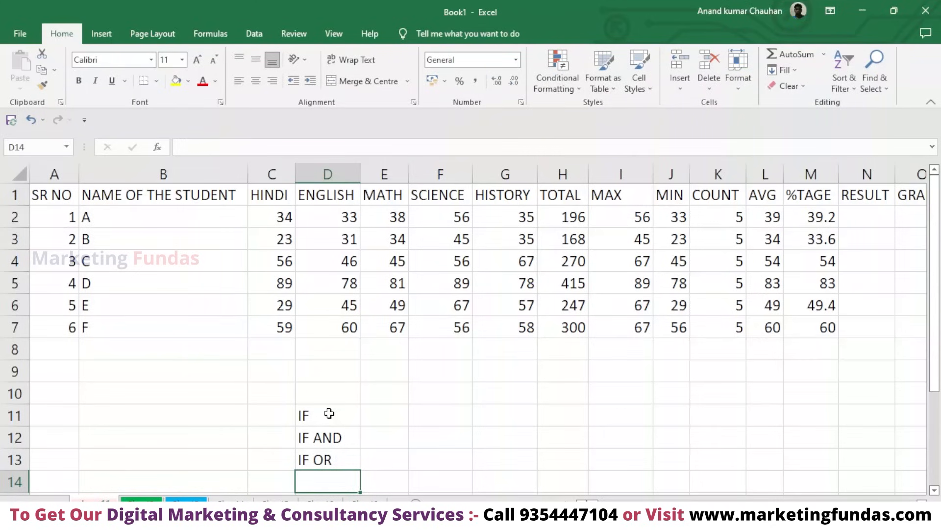
{"action": "type", "text": "IF"}
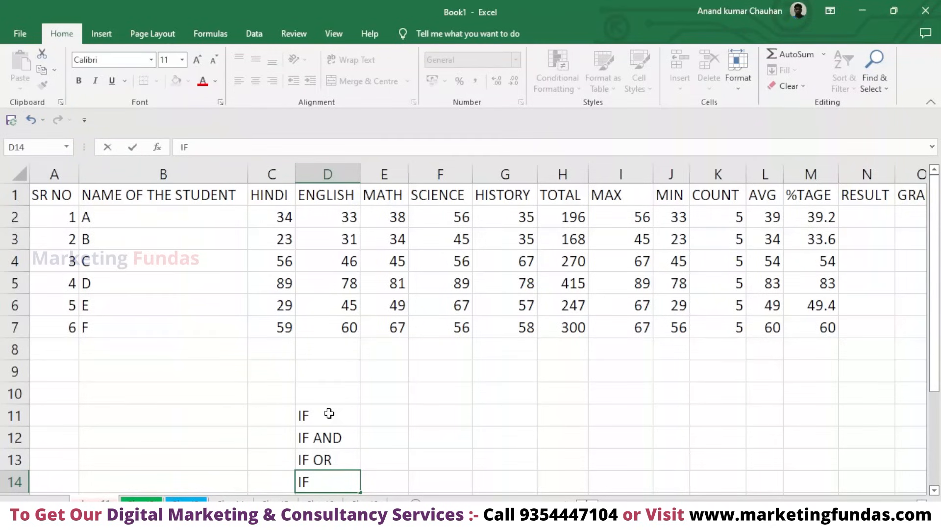
{"action": "type", "text": "IF"}
{"action": "left_click", "coordinate": [454, 434]}
{"action": "left_click", "coordinate": [445, 415]}
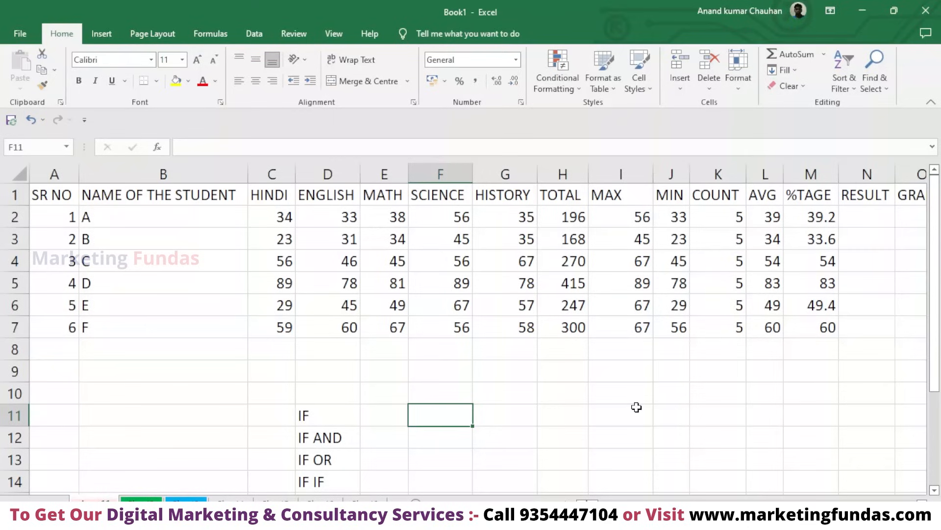
Step: Review the student list and the subject headings from HINDI to HISTORY
{"action": "left_click", "coordinate": [167, 239]}
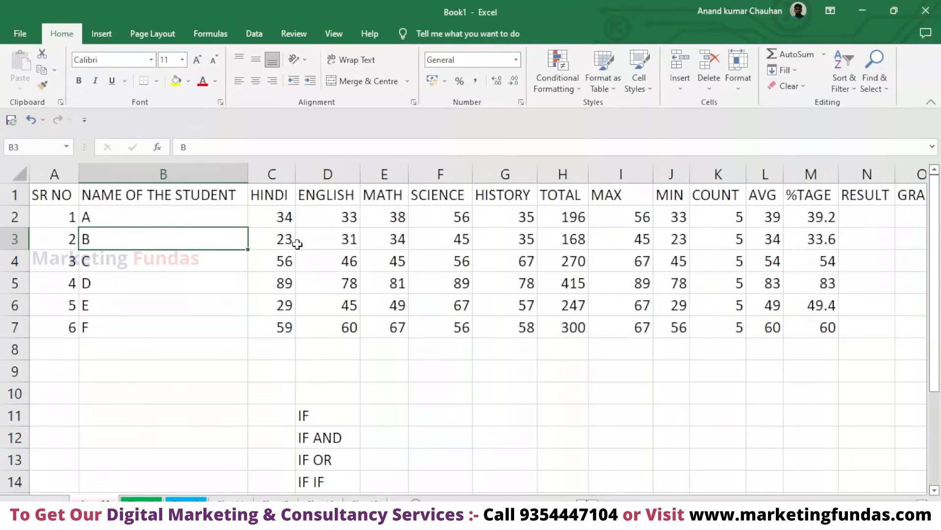
{"action": "left_click", "coordinate": [273, 196]}
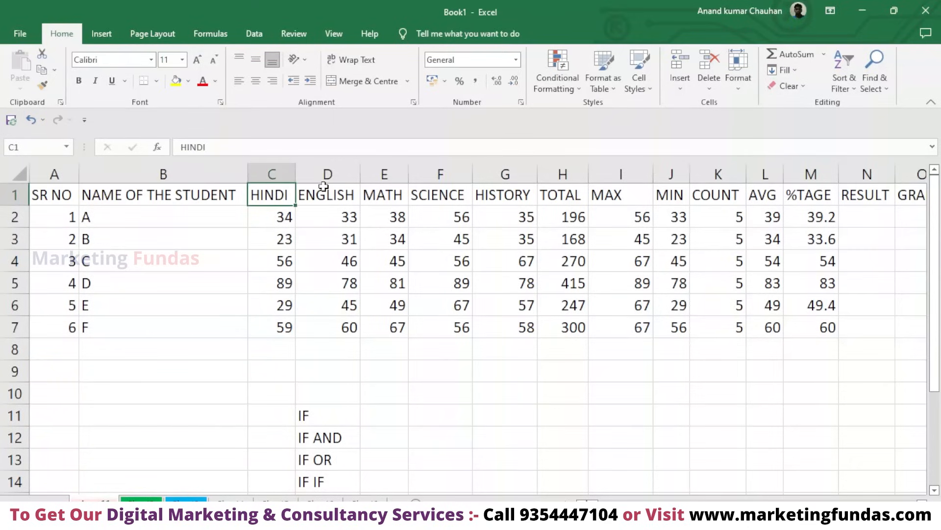
{"action": "left_click", "coordinate": [339, 196]}
{"action": "left_click", "coordinate": [384, 195]}
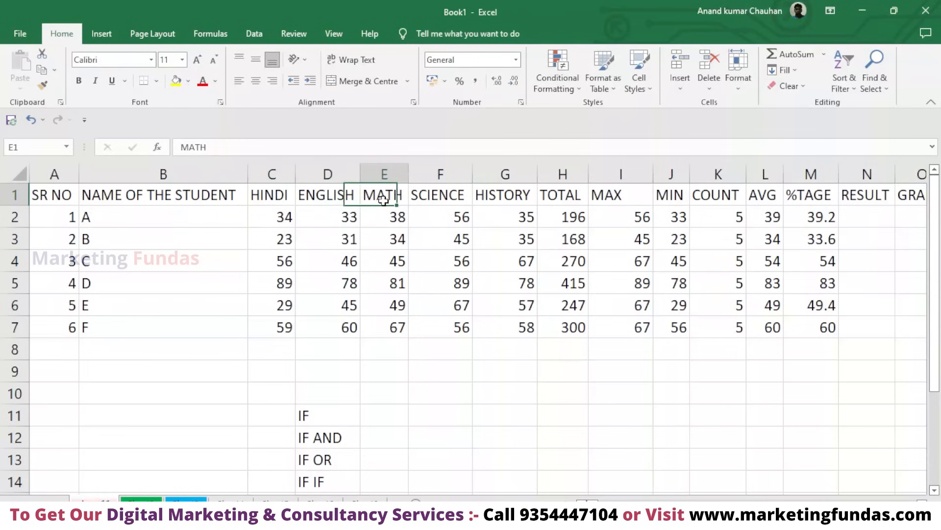
{"action": "left_click", "coordinate": [455, 195]}
{"action": "left_click", "coordinate": [508, 194]}
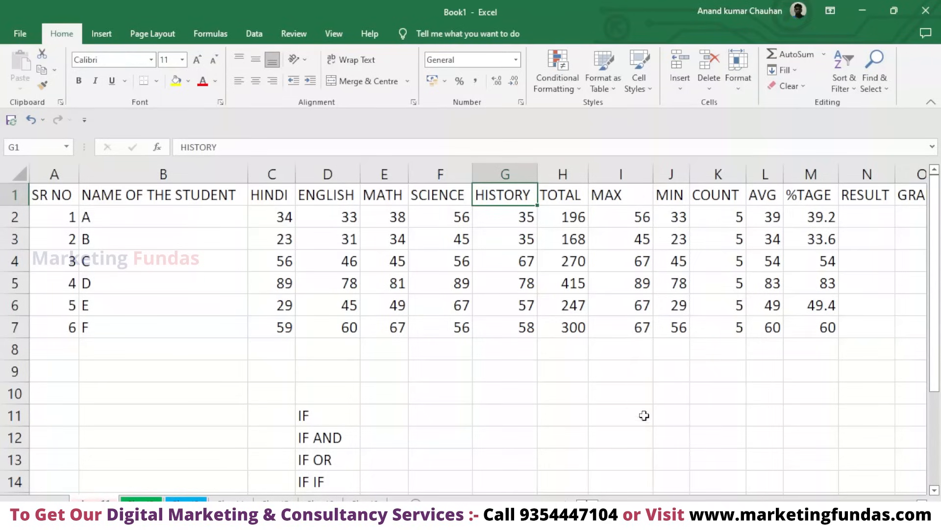
{"action": "mouse_move", "coordinate": [592, 503]}
{"action": "left_mouse_down"}
{"action": "mouse_move", "coordinate": [604, 503]}
{"action": "mouse_move", "coordinate": [592, 503]}
{"action": "left_mouse_up"}
Step: Examine the RESULT and GRADE columns across the student rows
{"action": "left_click", "coordinate": [884, 194]}
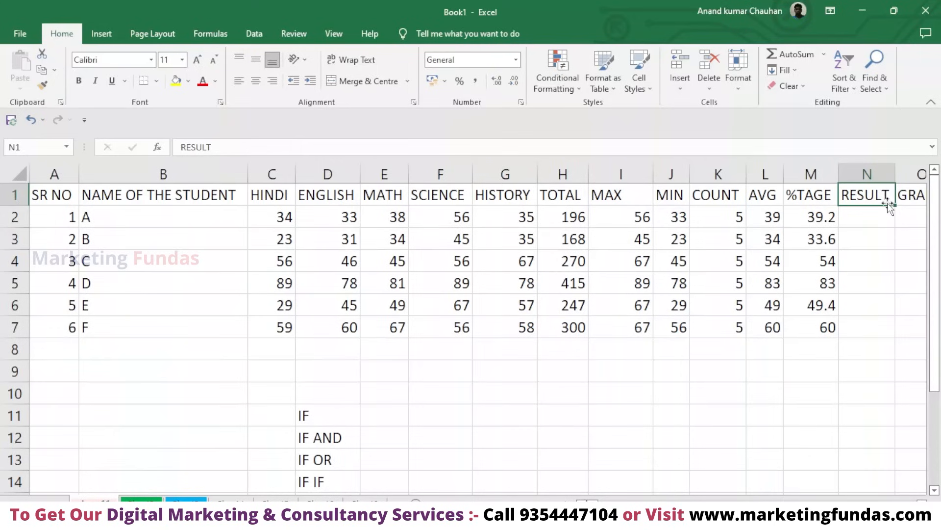
{"action": "key", "text": "Right"}
{"action": "key", "text": "Right"}
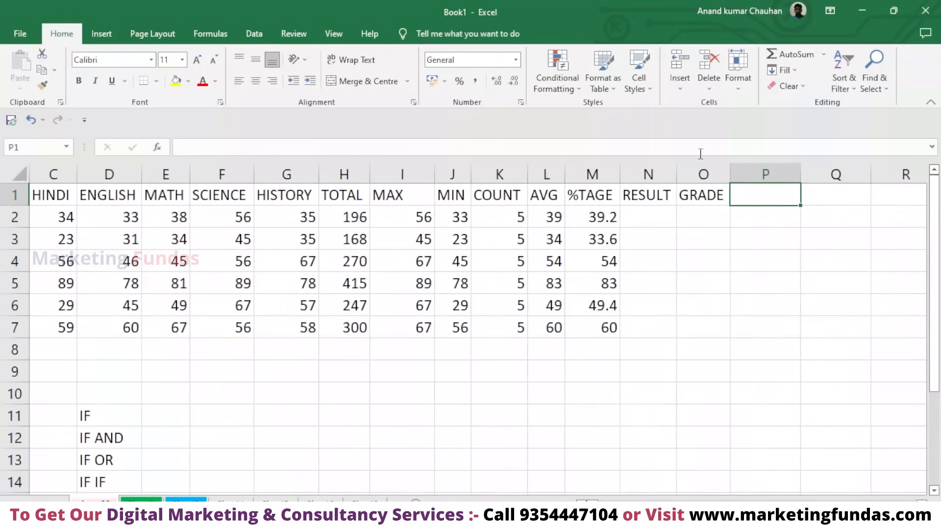
{"action": "left_click", "coordinate": [655, 232]}
{"action": "left_click", "coordinate": [642, 265]}
{"action": "left_click", "coordinate": [646, 234]}
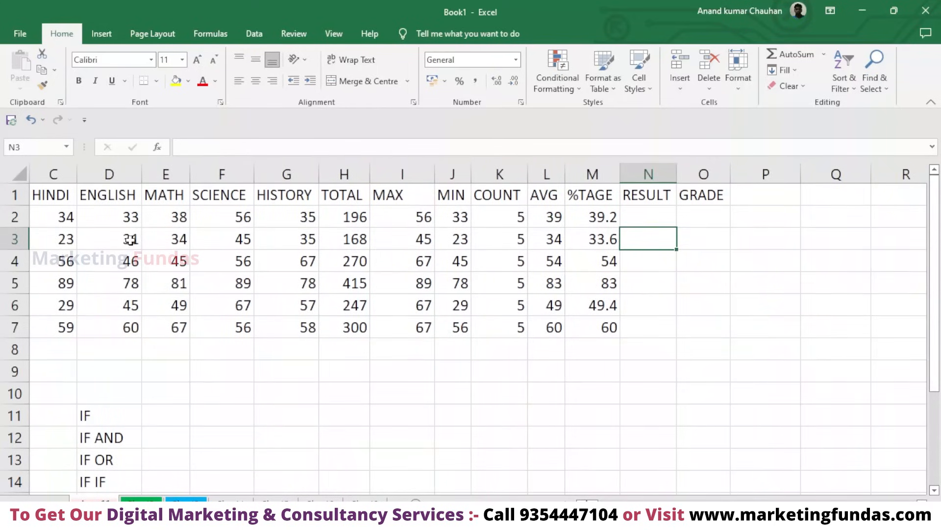
{"action": "left_click", "coordinate": [640, 260]}
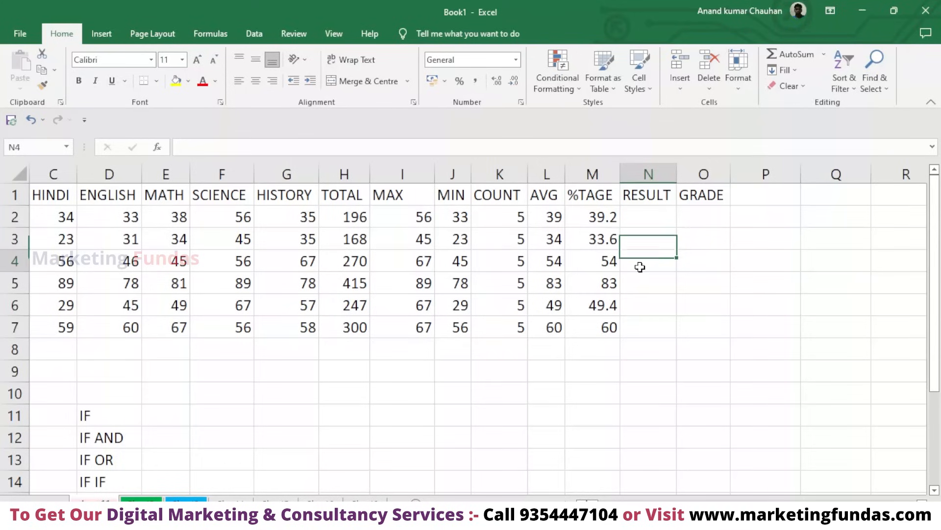
{"action": "left_click", "coordinate": [637, 309]}
{"action": "left_click", "coordinate": [637, 324]}
{"action": "left_click", "coordinate": [704, 231]}
{"action": "left_click", "coordinate": [704, 283]}
{"action": "left_click", "coordinate": [704, 304]}
{"action": "left_click", "coordinate": [704, 326]}
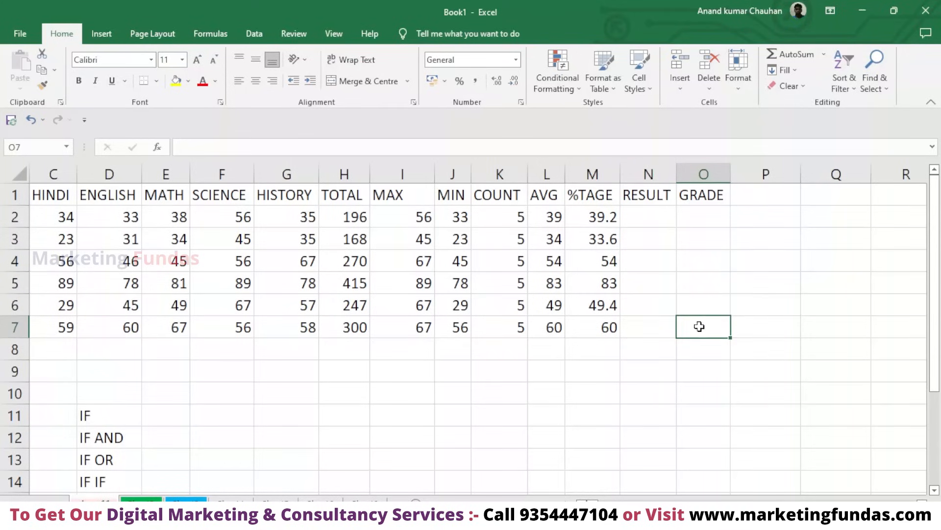
Step: Preview a Less Than 35 highlight rule with Light Red Fill with Dark Red Text on the marks in C2:G7
{"action": "left_click", "coordinate": [501, 333]}
{"action": "key", "text": "Left"}
{"action": "key", "text": "Left"}
{"action": "key", "text": "Left"}
{"action": "key", "text": "Left"}
{"action": "key", "text": "Left"}
{"action": "key", "text": "Left"}
{"action": "key", "text": "Left"}
{"action": "key", "text": "Left"}
{"action": "key", "text": "Left"}
{"action": "key", "text": "Left"}
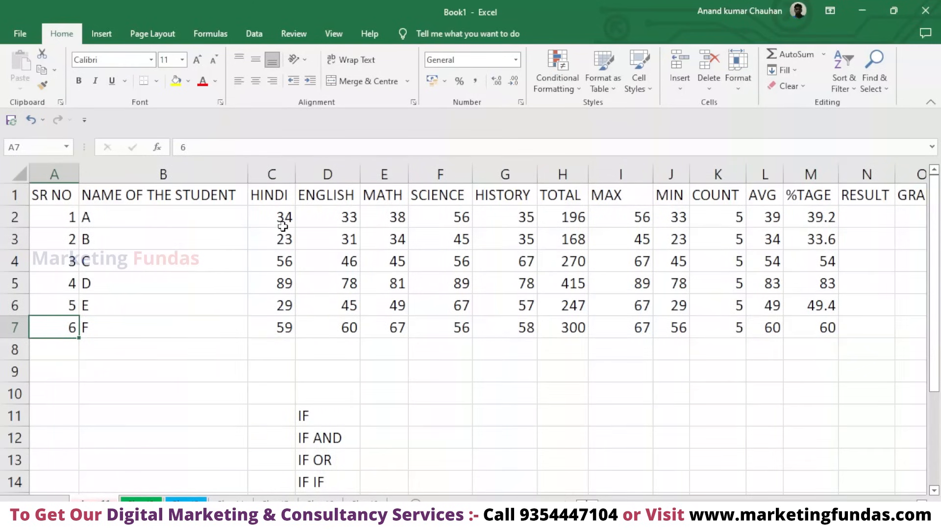
{"action": "left_click_drag", "start_coordinate": [277, 217], "coordinate": [511, 330]}
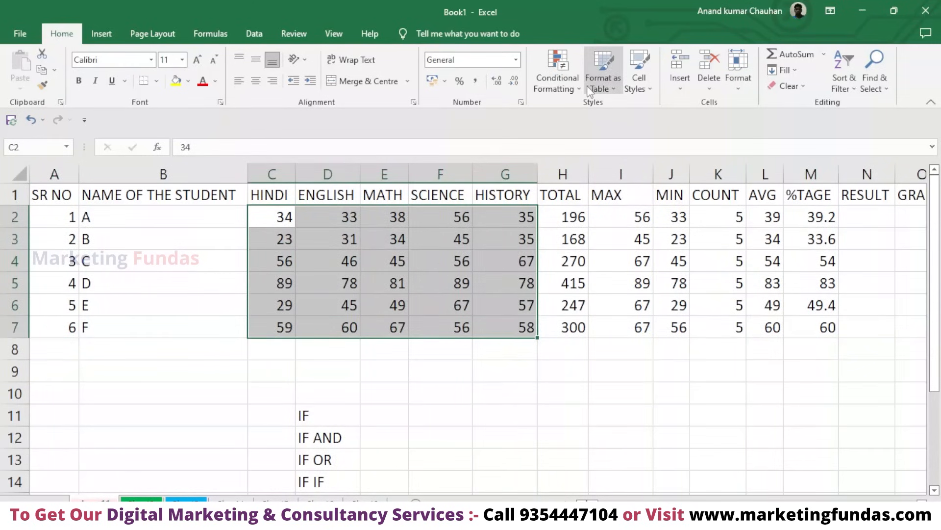
{"action": "left_click", "coordinate": [577, 94]}
{"action": "mouse_move", "coordinate": [628, 112]}
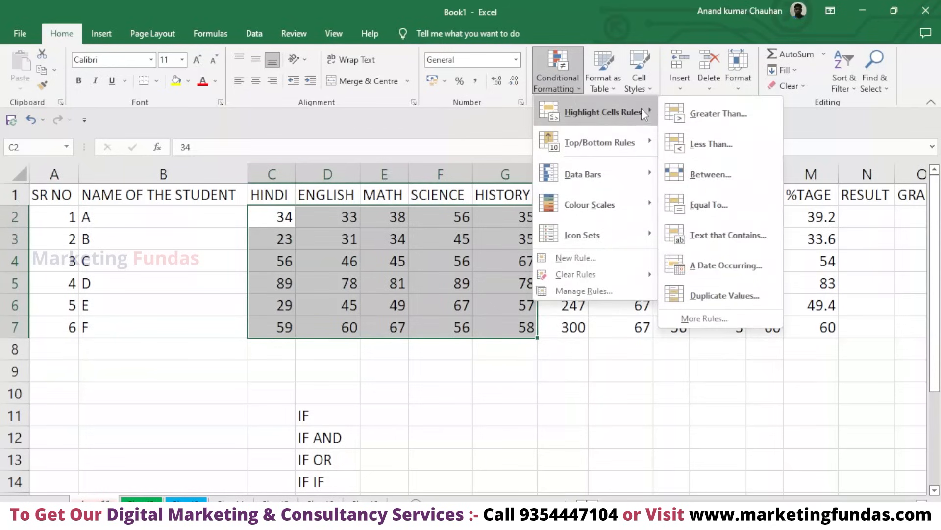
{"action": "left_click", "coordinate": [711, 145]}
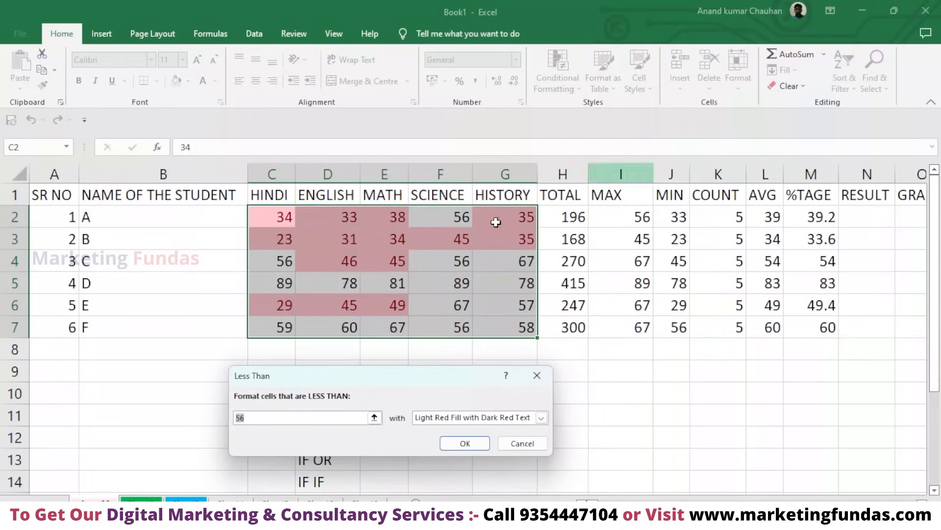
{"action": "key", "text": "BackSpace"}
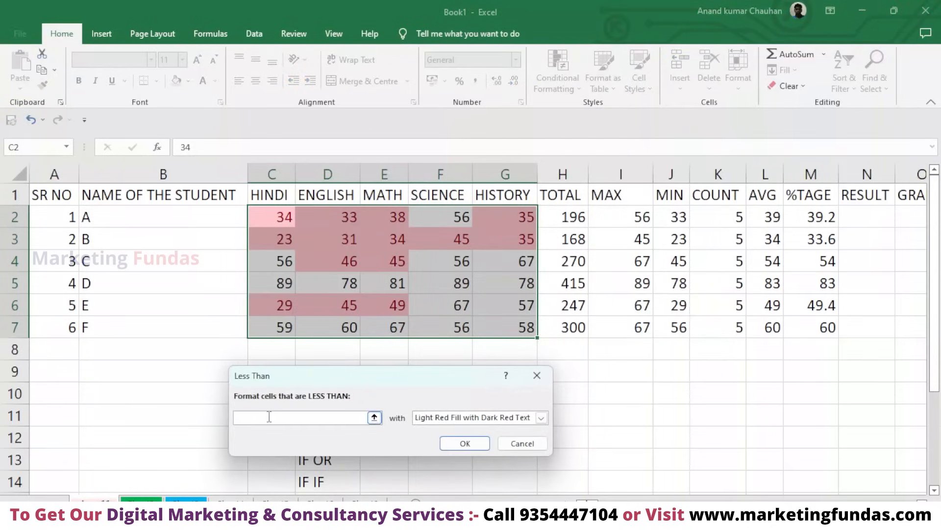
{"action": "type", "text": "35"}
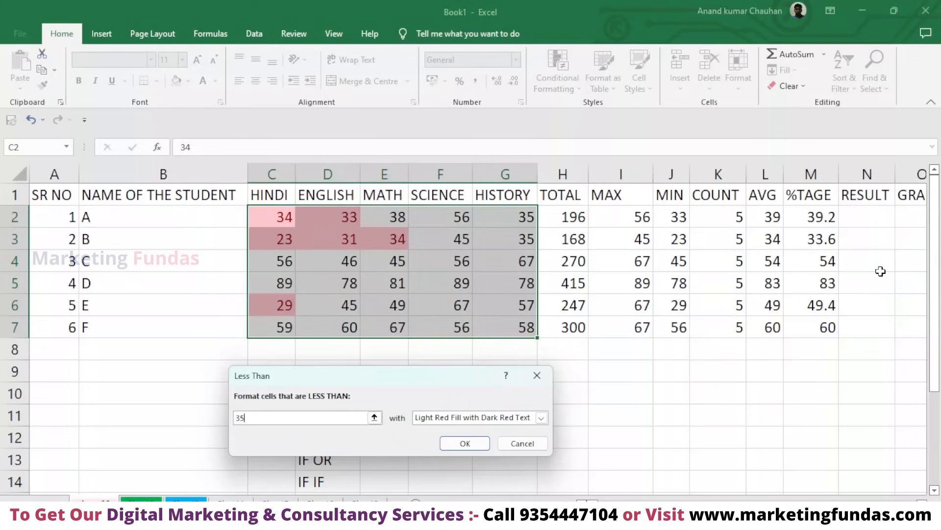
{"action": "left_click", "coordinate": [538, 377]}
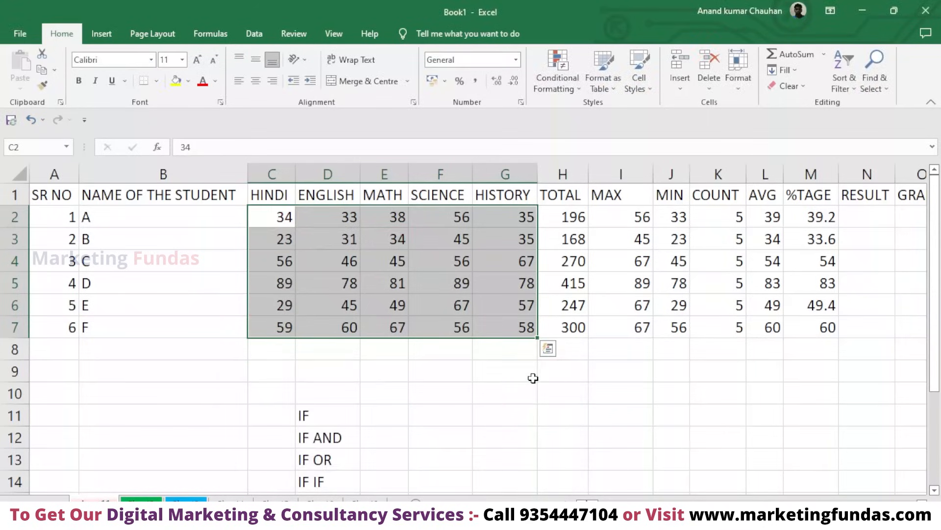
{"action": "scroll", "coordinate": [392, 406], "scroll_direction": "down", "scroll_amount": 1}
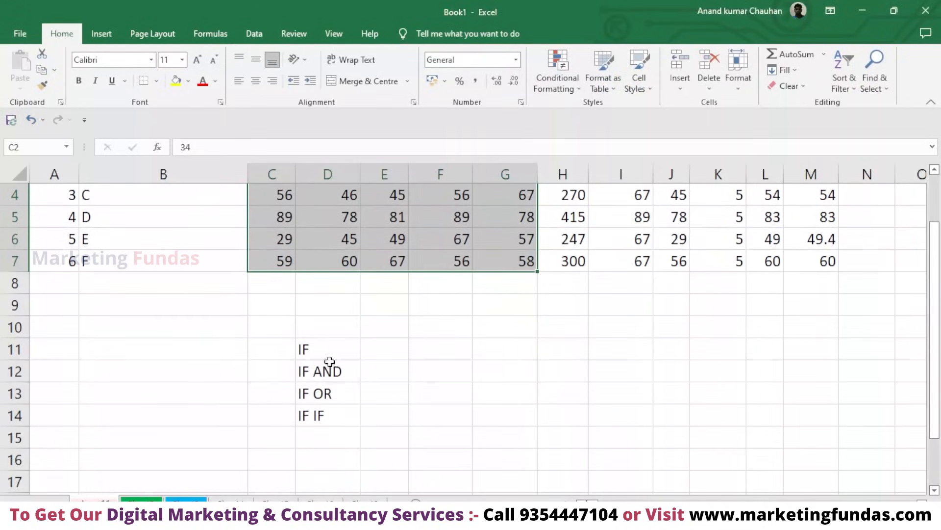
{"action": "left_click", "coordinate": [325, 353]}
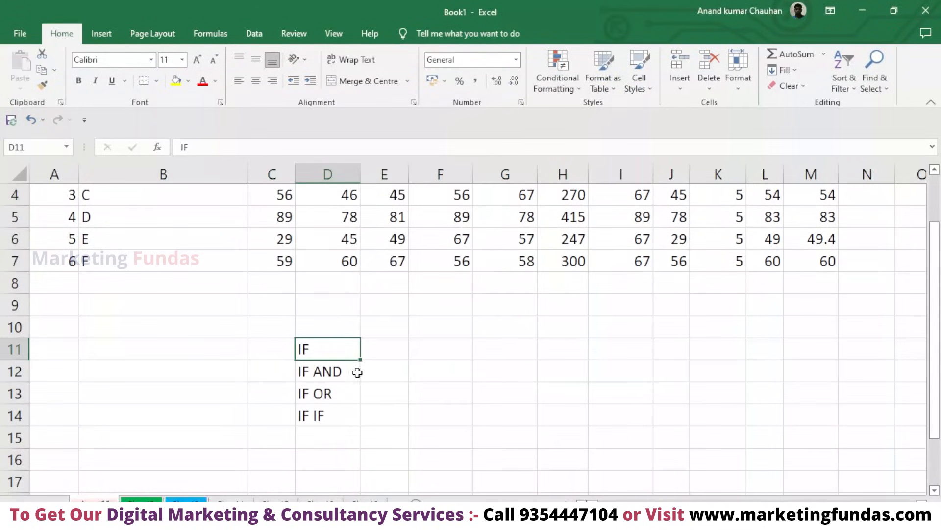
{"action": "scroll", "coordinate": [294, 338], "scroll_direction": "up", "scroll_amount": 1}
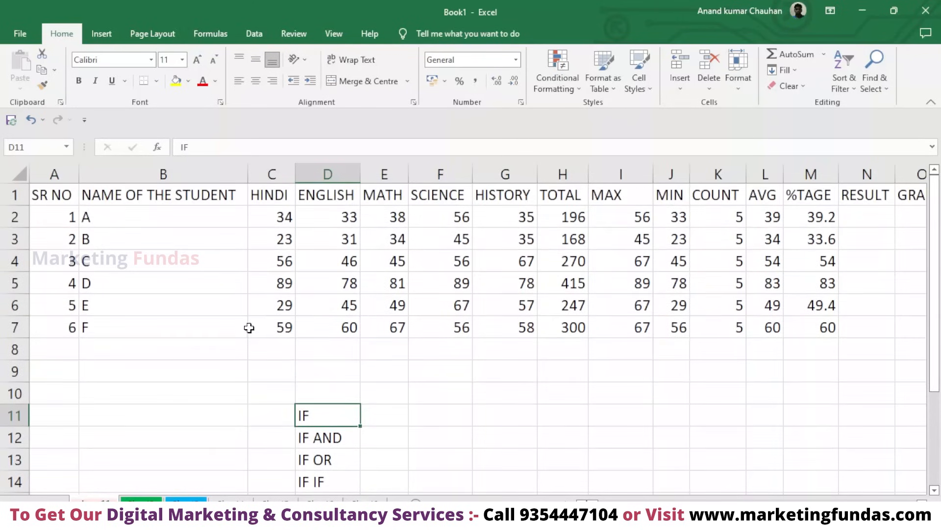
{"action": "left_click", "coordinate": [867, 224]}
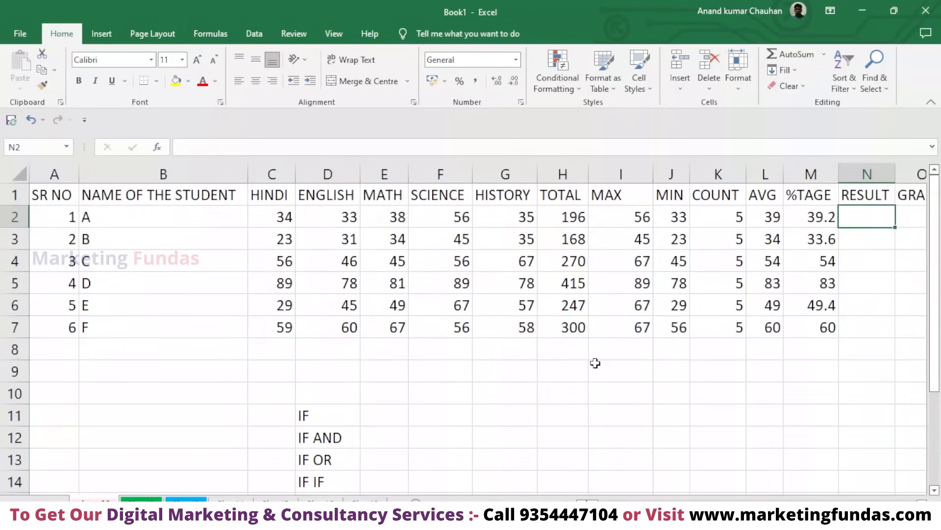
{"action": "scroll", "coordinate": [467, 380], "scroll_direction": "down", "scroll_amount": 1}
{"action": "left_click", "coordinate": [329, 354]}
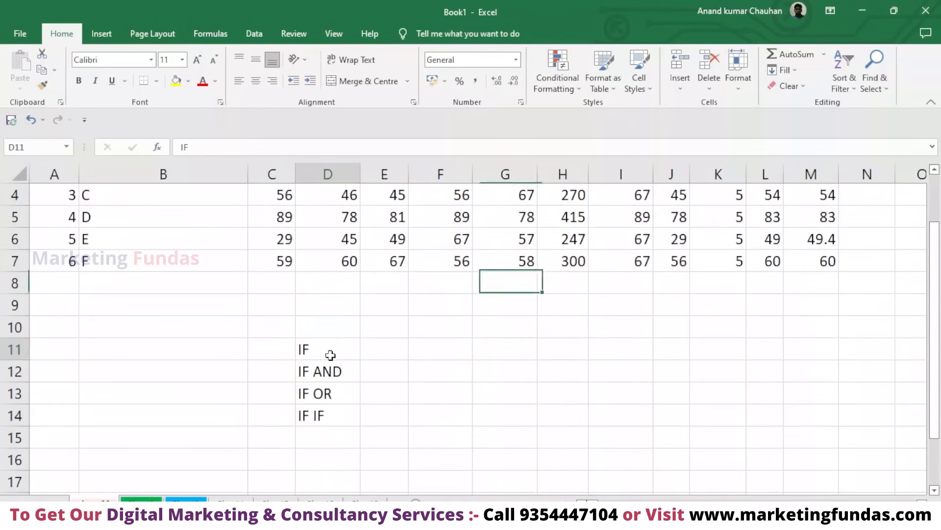
Step: Enter a sample student's name in cell F11 and the mark 38 below it in F12
{"action": "left_click", "coordinate": [442, 349]}
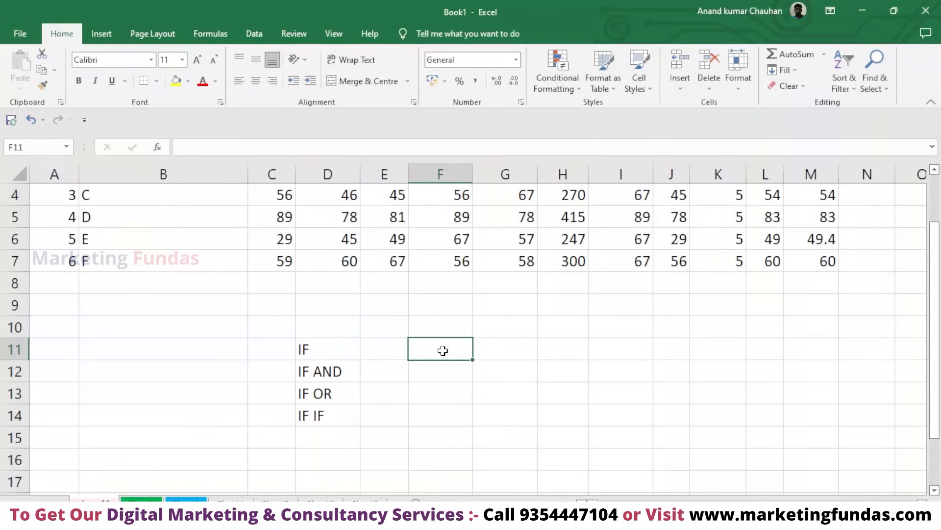
{"action": "type", "text": "SURESH"}
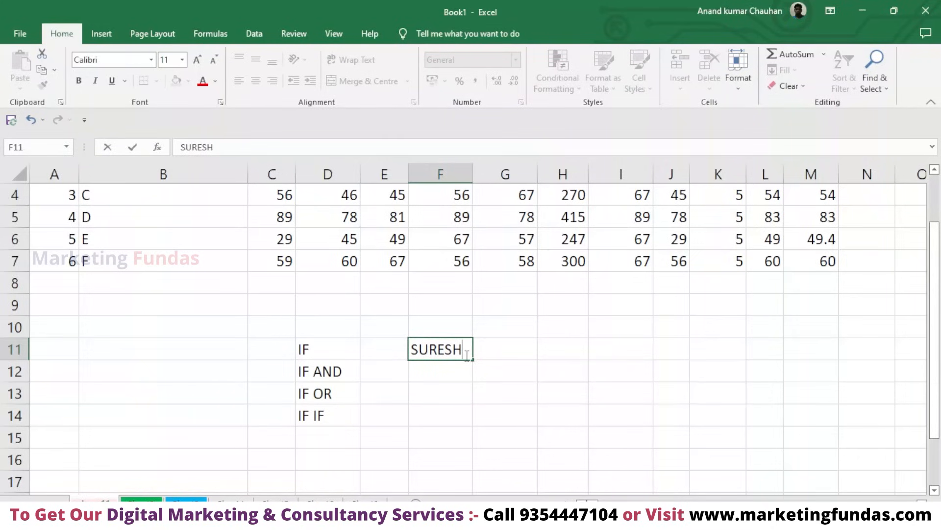
{"action": "left_click", "coordinate": [496, 351]}
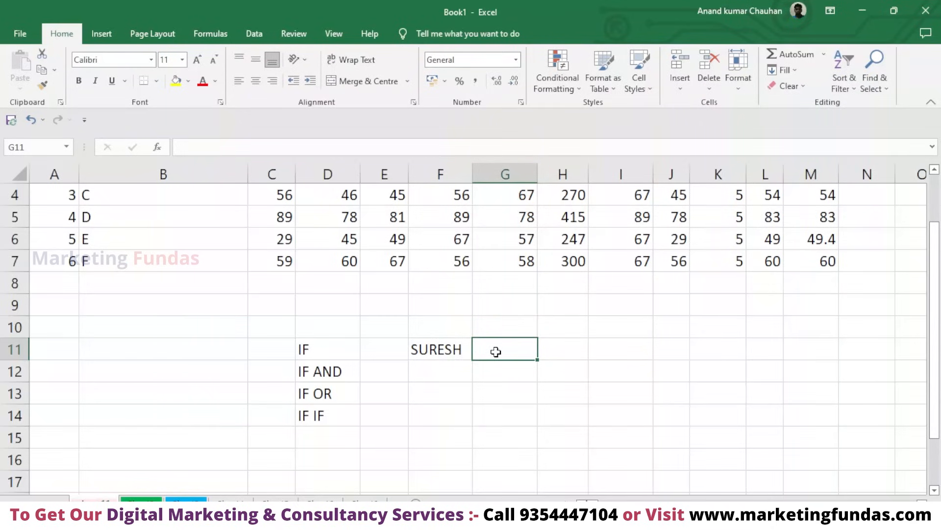
{"action": "left_click", "coordinate": [434, 372]}
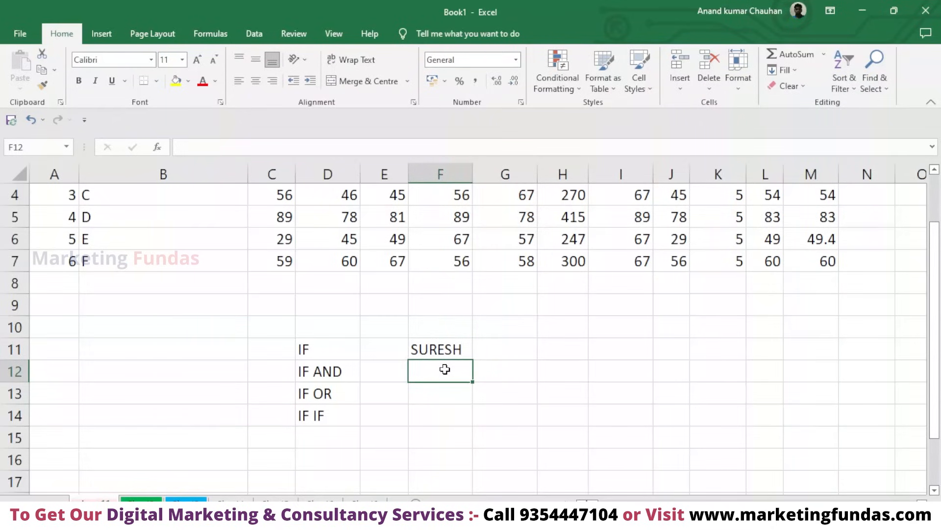
{"action": "type", "text": "38"}
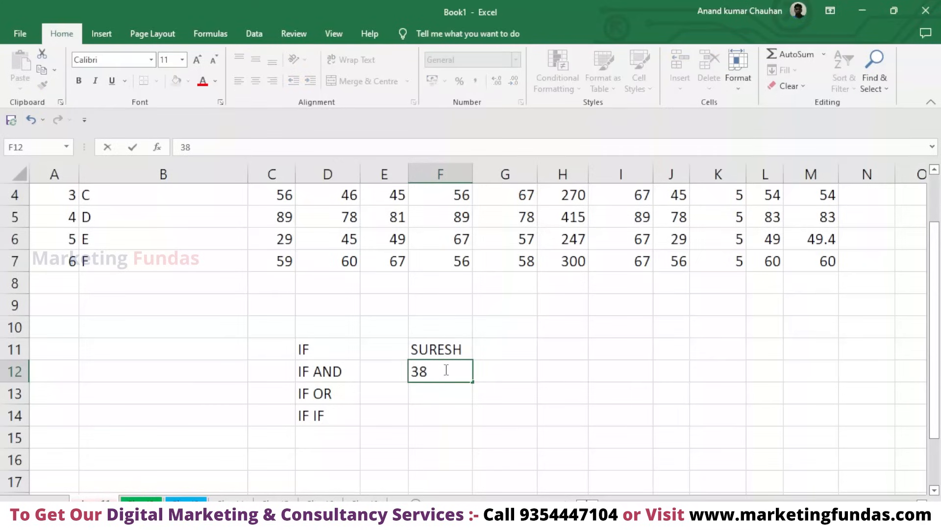
Step: Enter the heading RESULT in cell G11, beside the sample student's name
{"action": "left_click", "coordinate": [517, 348]}
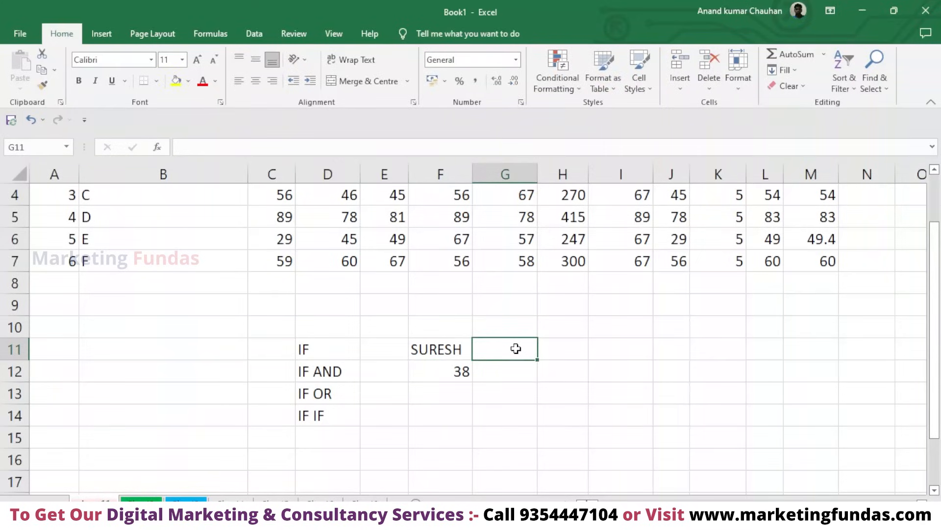
{"action": "type", "text": "RESU"}
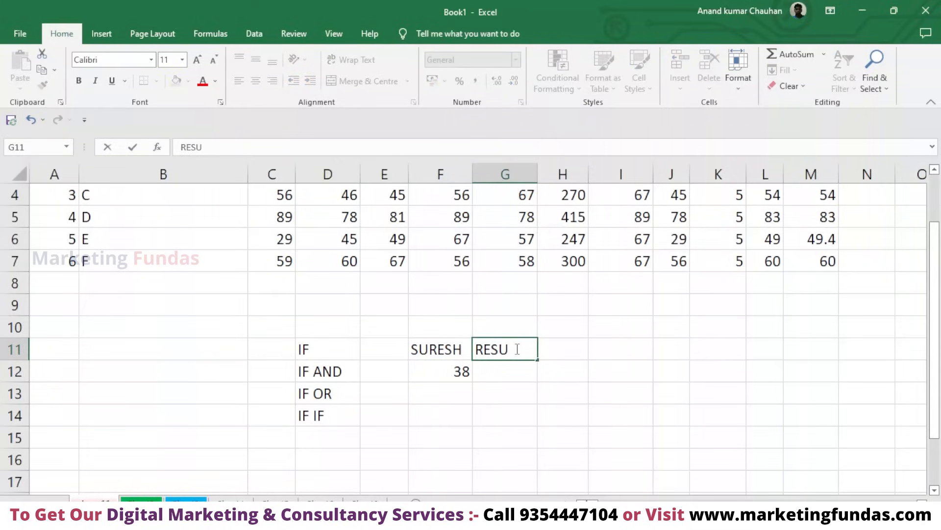
{"action": "type", "text": "LT"}
{"action": "scroll", "coordinate": [576, 352], "scroll_direction": "up", "scroll_amount": 1}
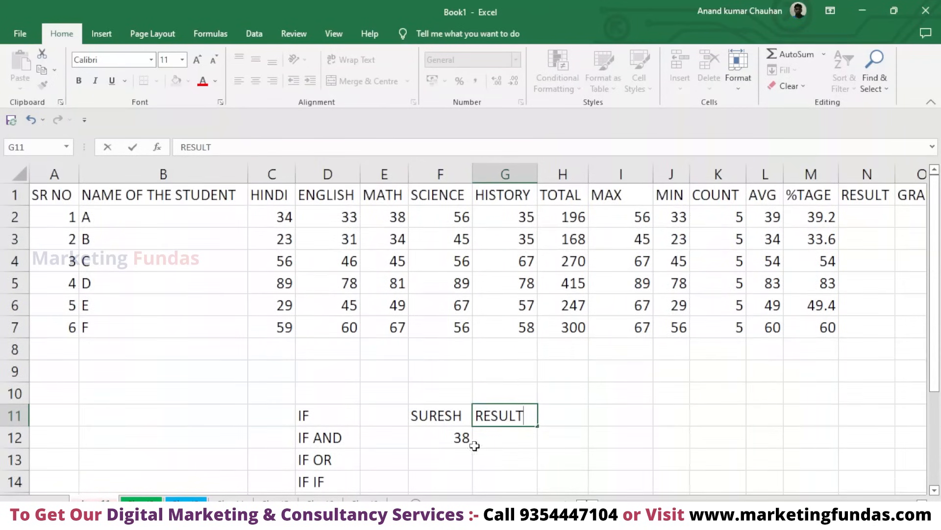
Step: Begin an IF function in cell G12, below the RESULT heading
{"action": "left_click", "coordinate": [491, 441]}
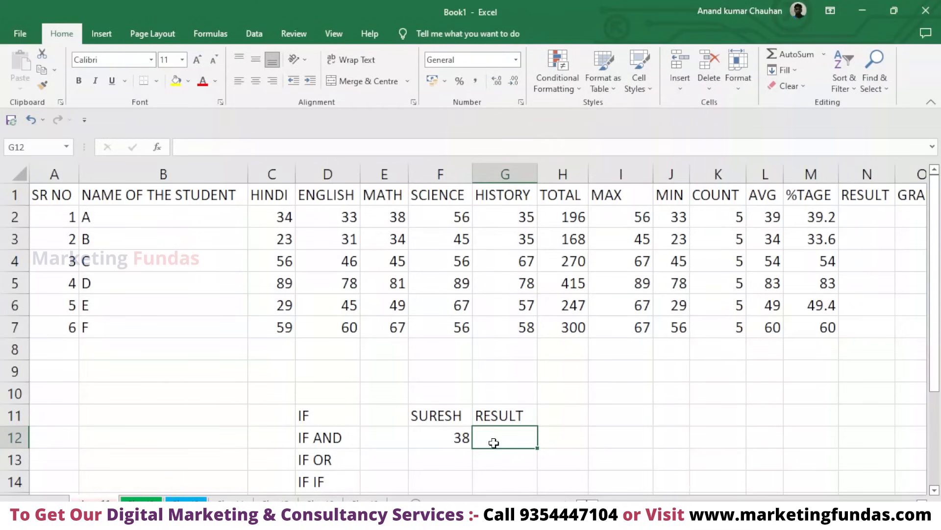
{"action": "double_click", "coordinate": [494, 442]}
{"action": "type", "text": "I"}
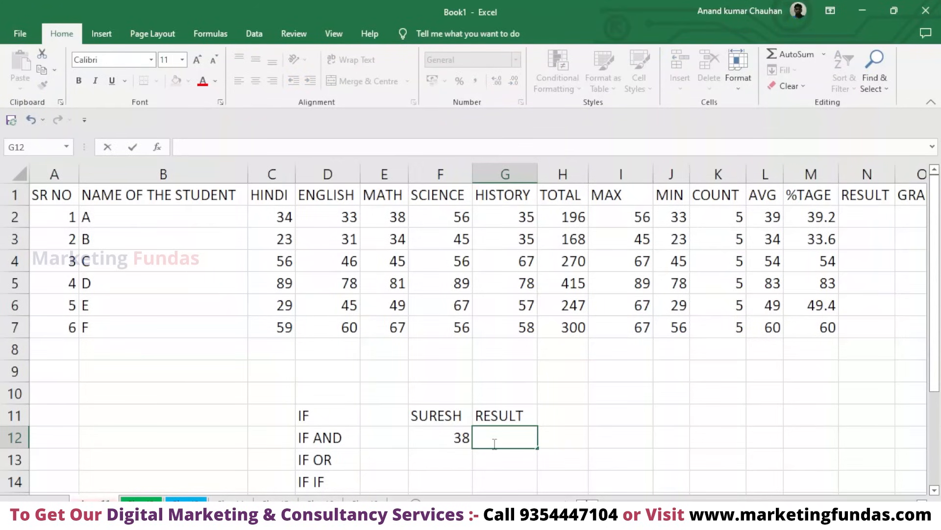
{"action": "type", "text": "="}
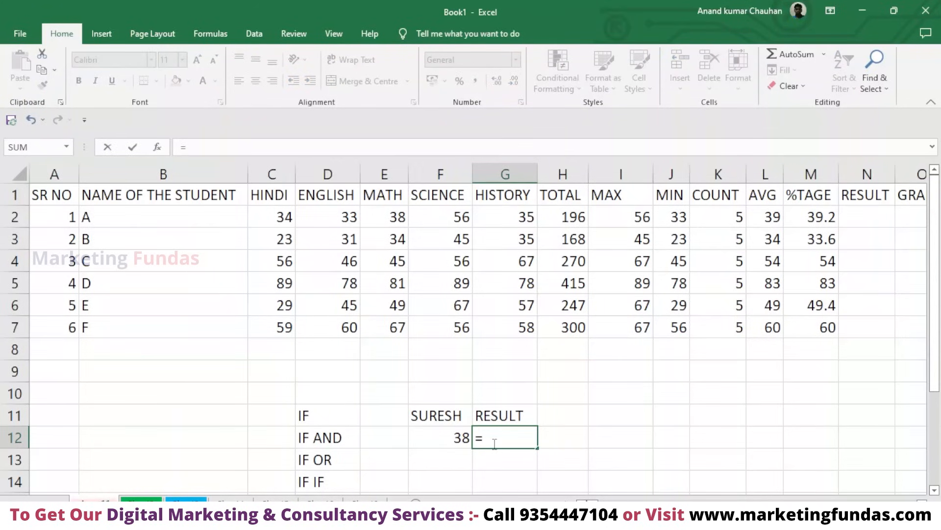
{"action": "type", "text": "IF"}
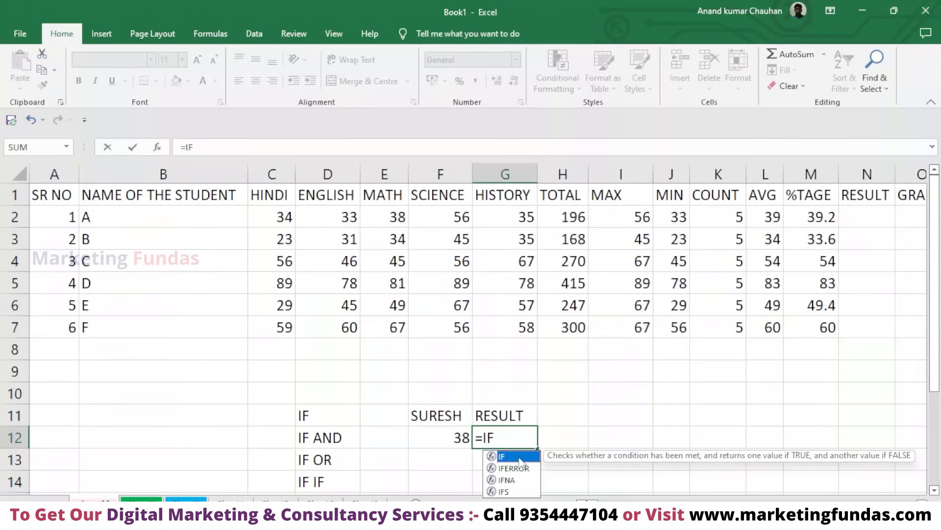
{"action": "left_click", "coordinate": [499, 439]}
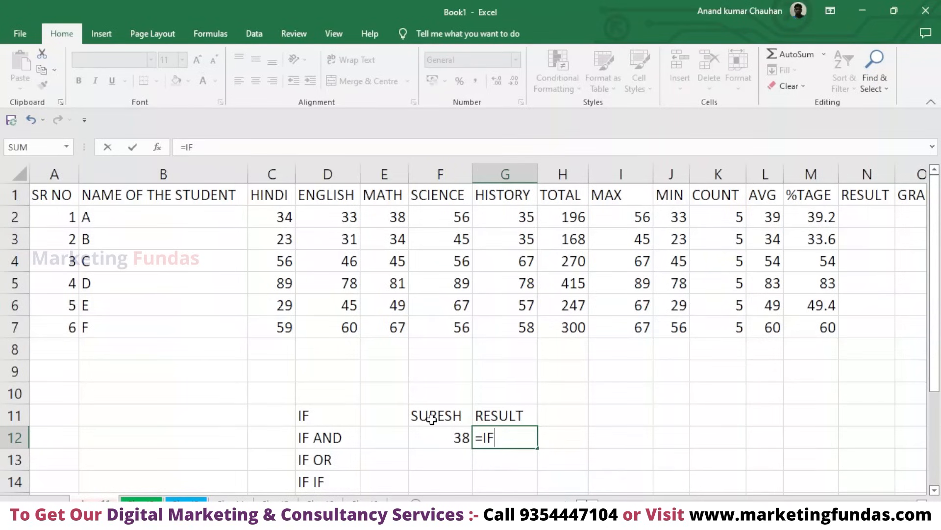
{"action": "key", "text": "BackSpace"}
{"action": "type", "text": "F"}
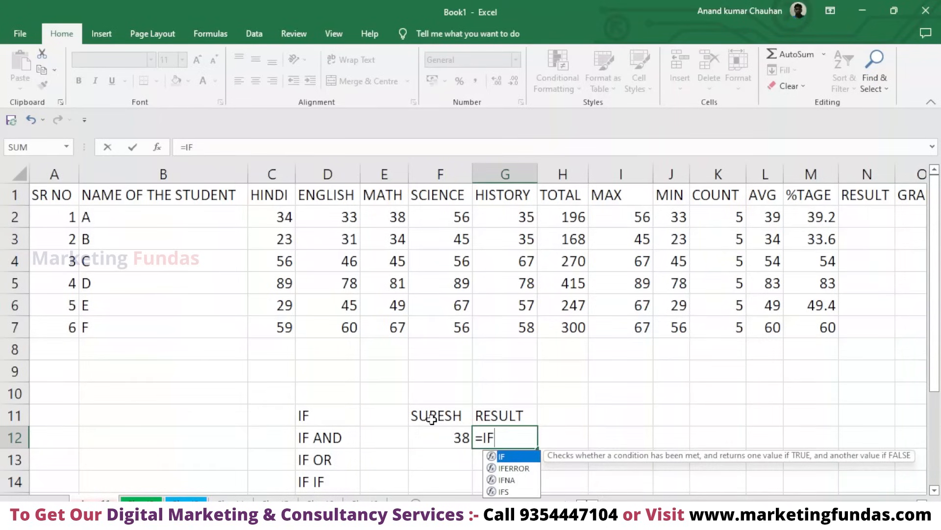
{"action": "double_click", "coordinate": [513, 460]}
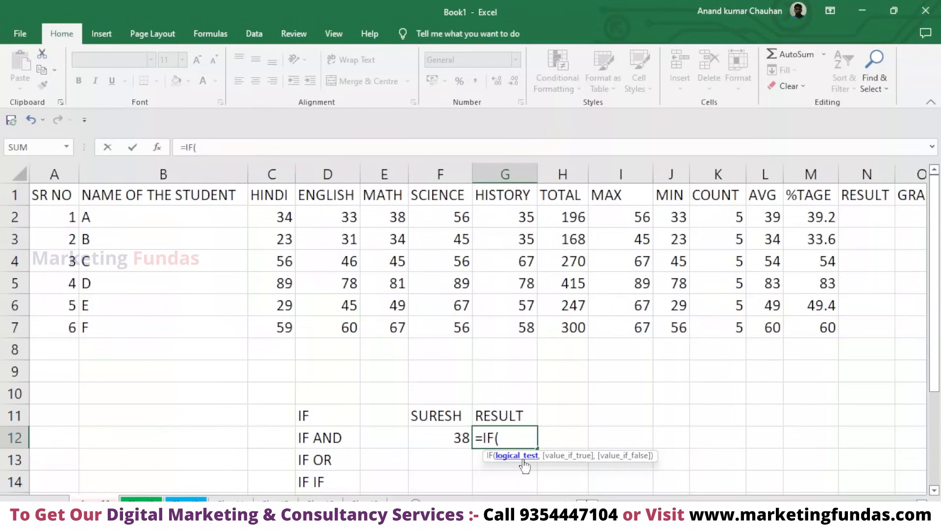
Step: Set the logical test of the IF formula in G12 to F12>=33 and continue to the value-if-true argument
{"action": "left_click", "coordinate": [450, 441]}
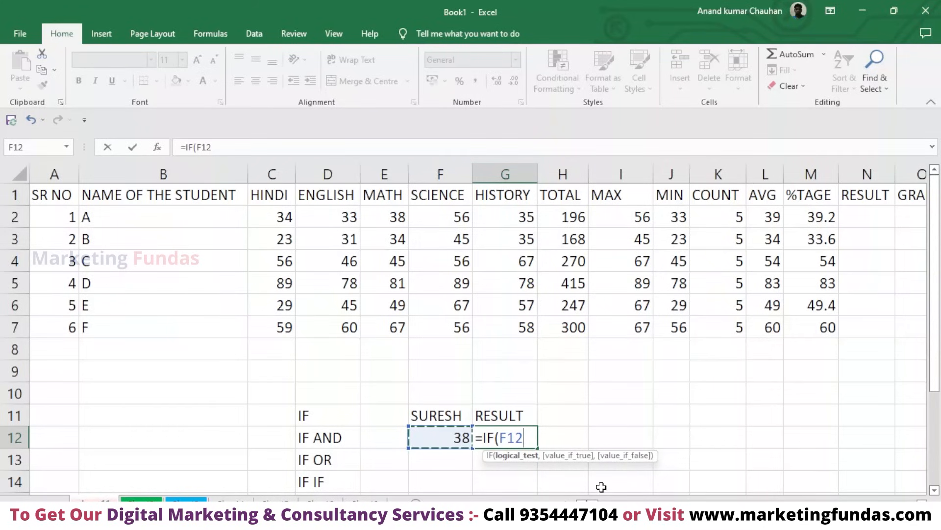
{"action": "type", "text": "."}
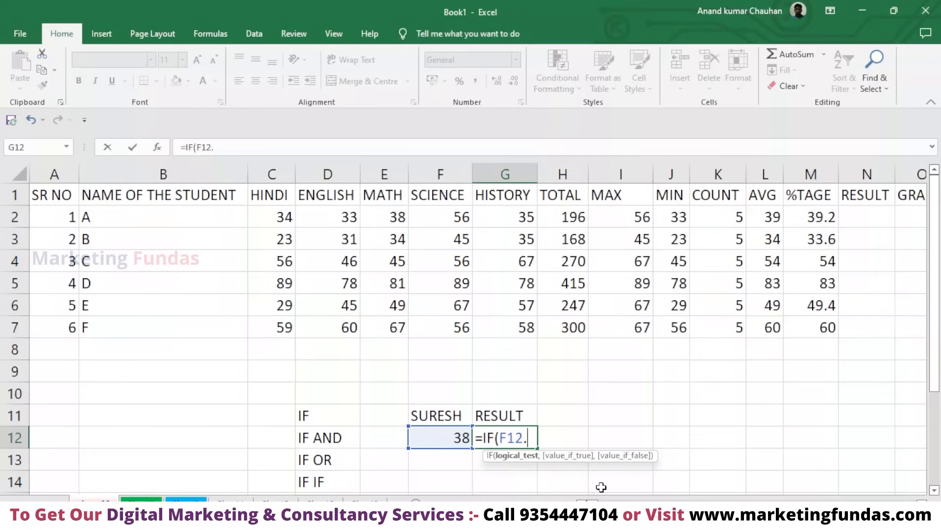
{"action": "key", "text": "BackSpace"}
{"action": "type", "text": ">="}
{"action": "type", "text": "33"}
{"action": "type", "text": ","}
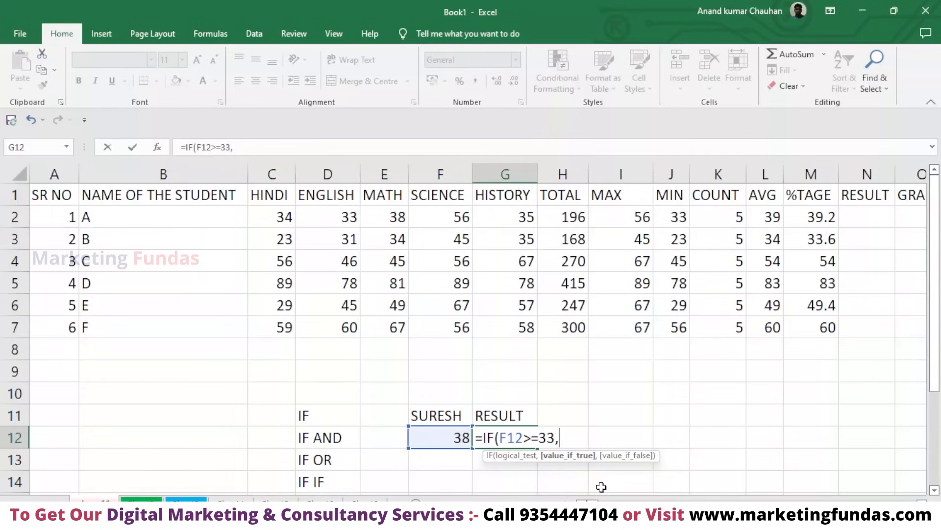
{"action": "key", "text": "BackSpace"}
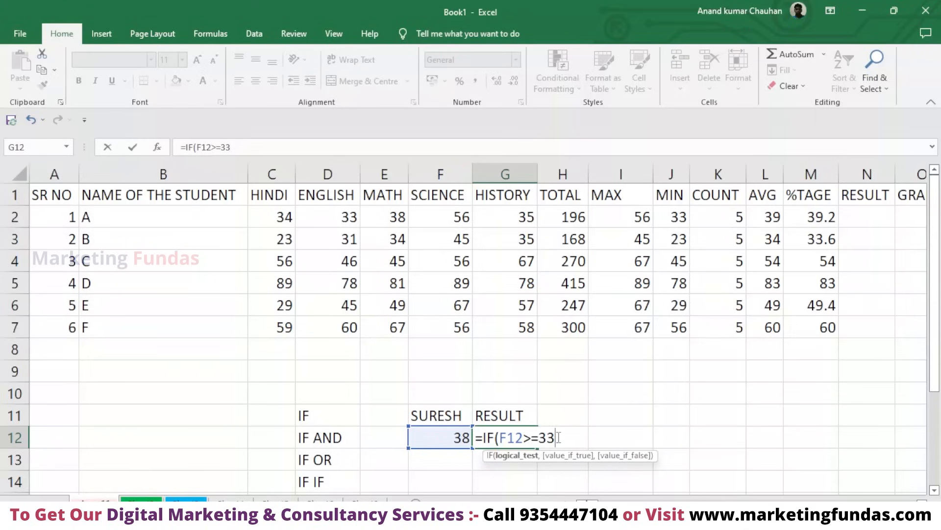
{"action": "type", "text": ","}
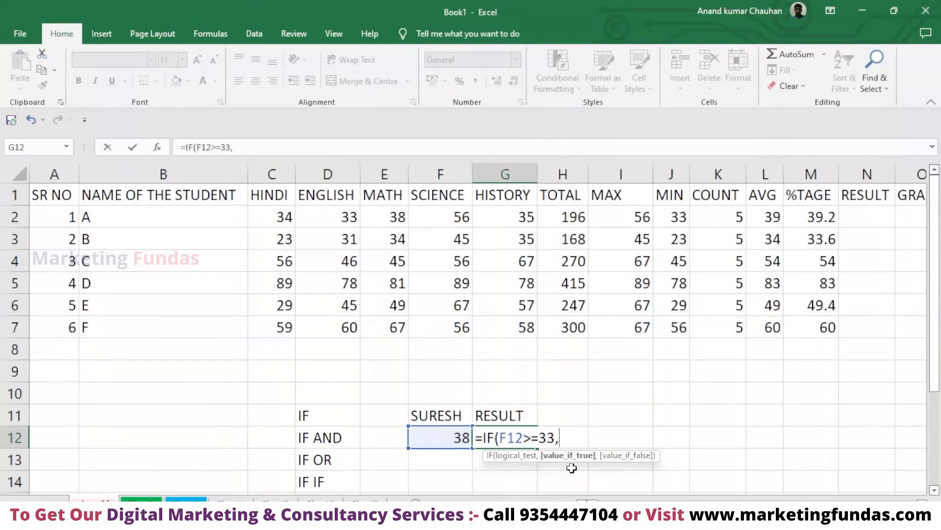
{"action": "key", "text": "BackSpace"}
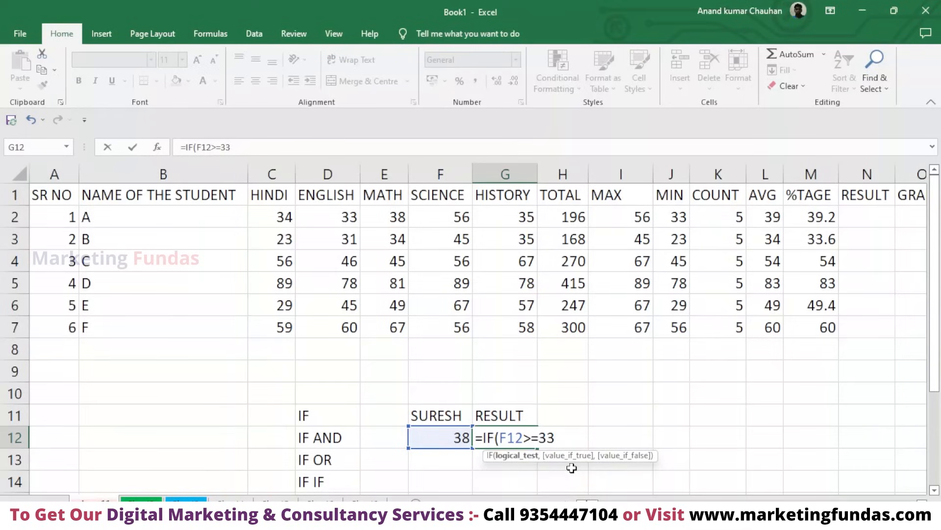
{"action": "type", "text": ","}
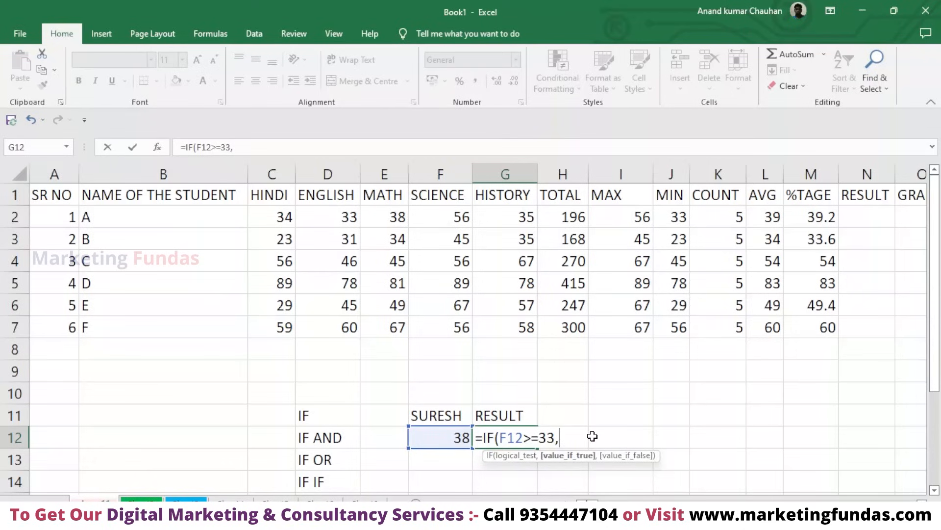
Step: Enter "PASS" as the value-if-true argument of the G12 formula and continue to the value-if-false argument
{"action": "type", "text": "\""}
{"action": "key", "text": "BackSpace"}
{"action": "type", "text": "''"}
{"action": "key", "text": "BackSpace"}
{"action": "type", "text": "\""}
{"action": "type", "text": "PASS\""}
{"action": "type", "text": ","}
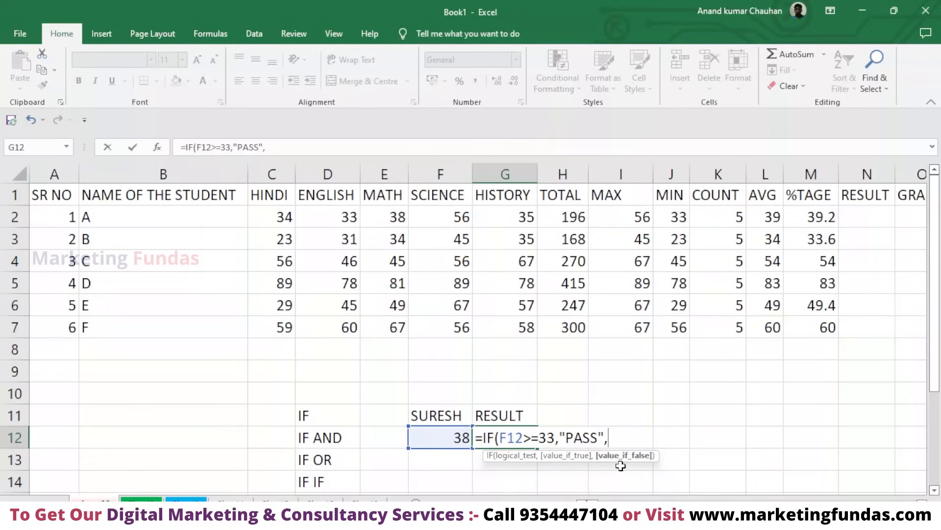
{"action": "key", "text": "BackSpace"}
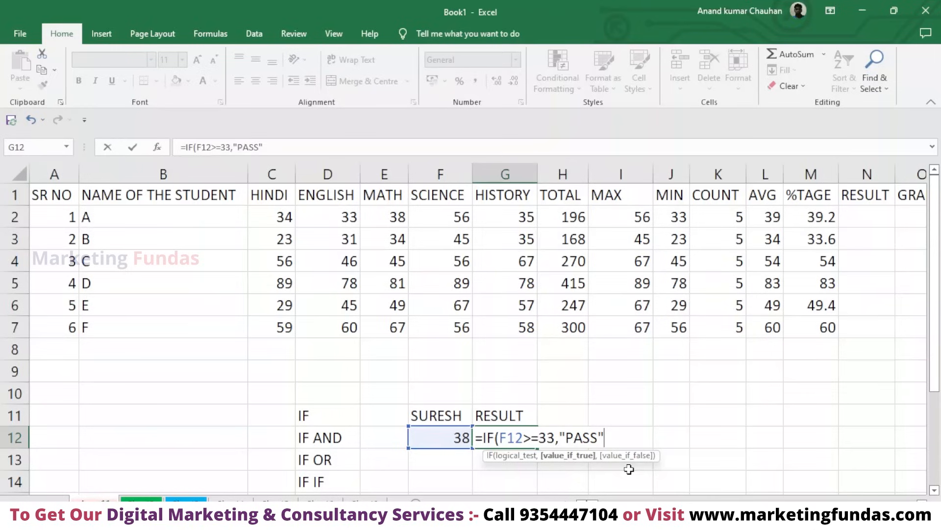
{"action": "type", "text": ","}
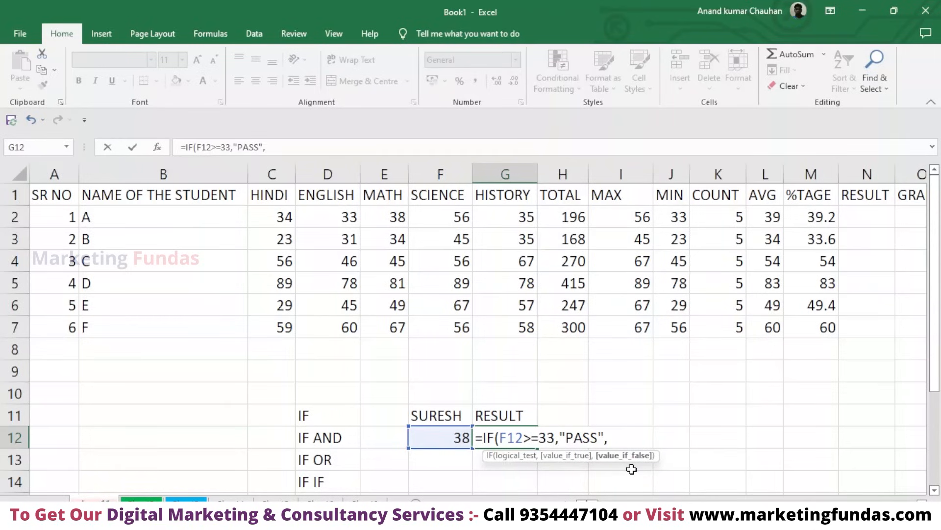
Step: Enter "FAIL" as the value-if-false argument and complete the IF formula in G12
{"action": "type", "text": "\""}
{"action": "type", "text": "FAIL"}
{"action": "key", "text": "Return"}
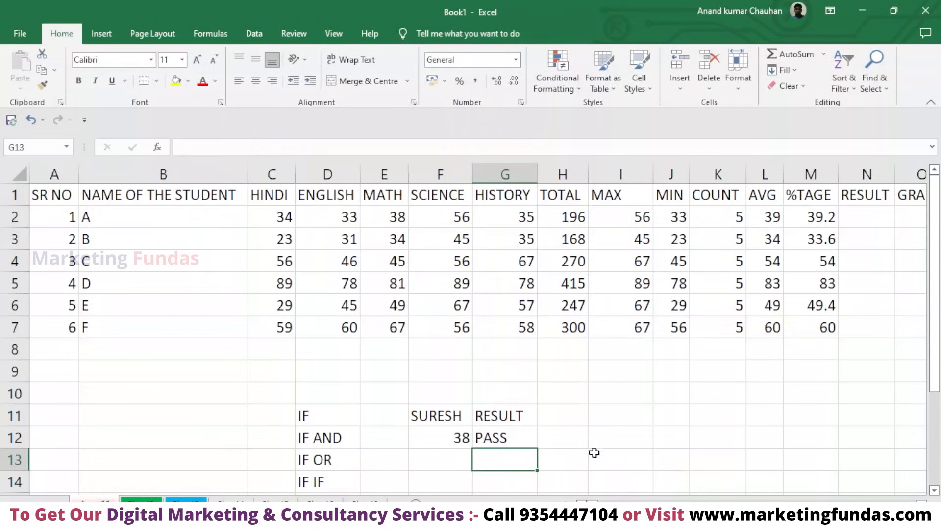
Step: Change the sample student's mark in cell F12 to 30 to test the IF formula
{"action": "left_click", "coordinate": [466, 443]}
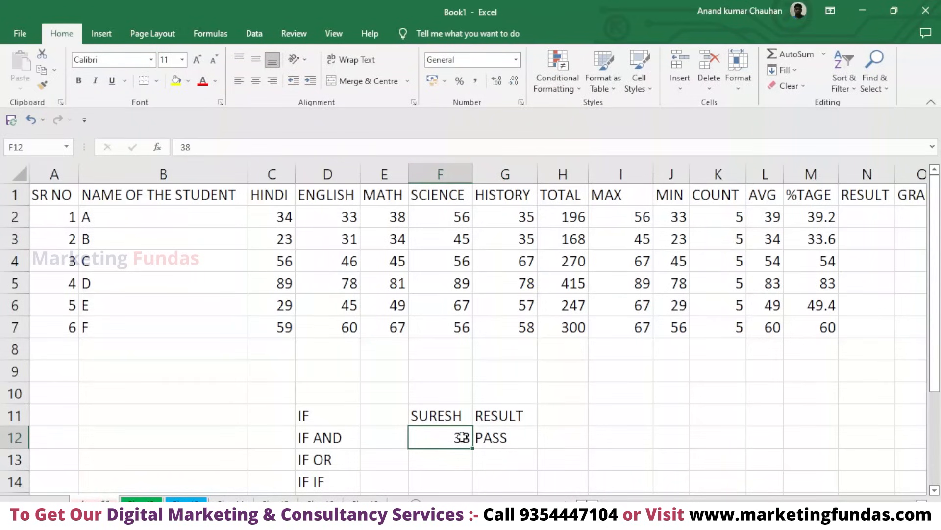
{"action": "double_click", "coordinate": [466, 438]}
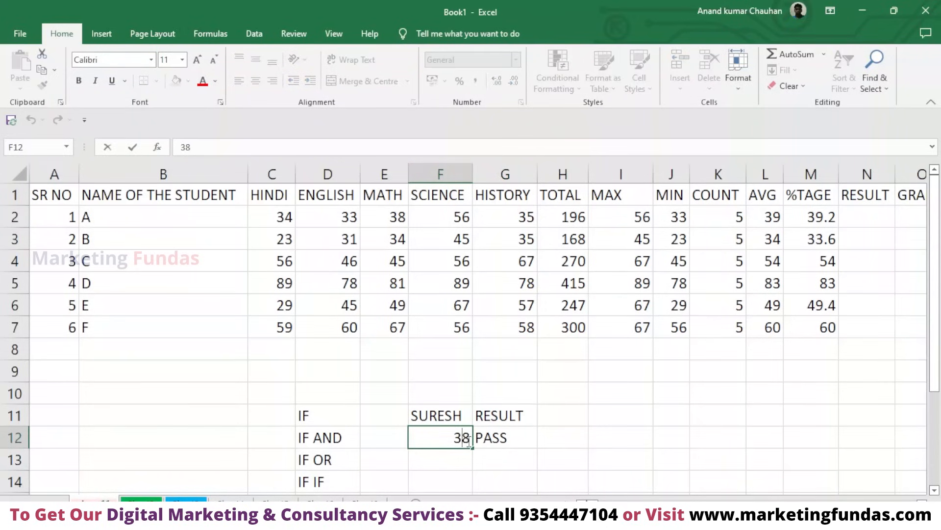
{"action": "key", "text": "BackSpace"}
{"action": "type", "text": "0"}
{"action": "key", "text": "Return"}
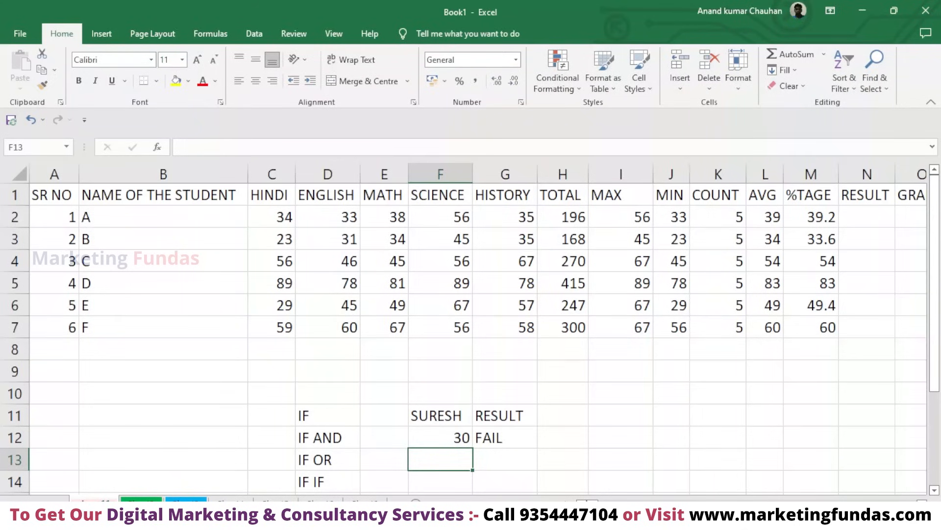
Step: Examine the IF formula in G12 argument by argument: the logical test, the value if true and the value if false
{"action": "scroll", "coordinate": [471, 328], "scroll_direction": "up", "scroll_amount": 2}
{"action": "scroll", "coordinate": [471, 329], "scroll_direction": "up", "scroll_amount": 3}
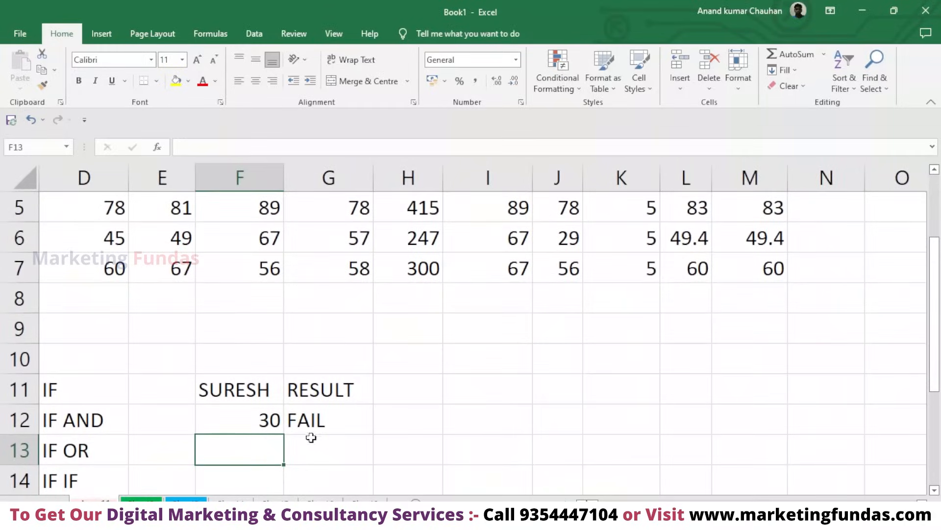
{"action": "scroll", "coordinate": [309, 434], "scroll_direction": "down", "scroll_amount": 1}
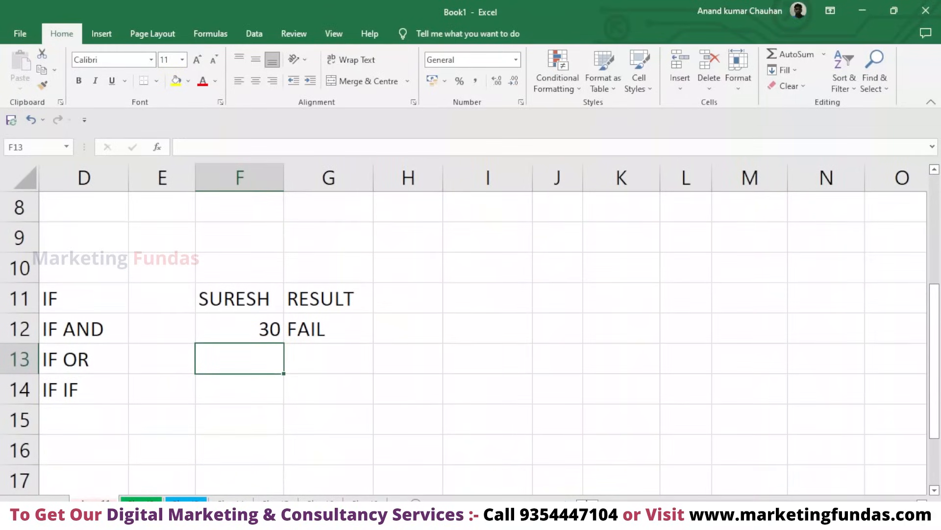
{"action": "scroll", "coordinate": [471, 329], "scroll_direction": "up", "scroll_amount": 2}
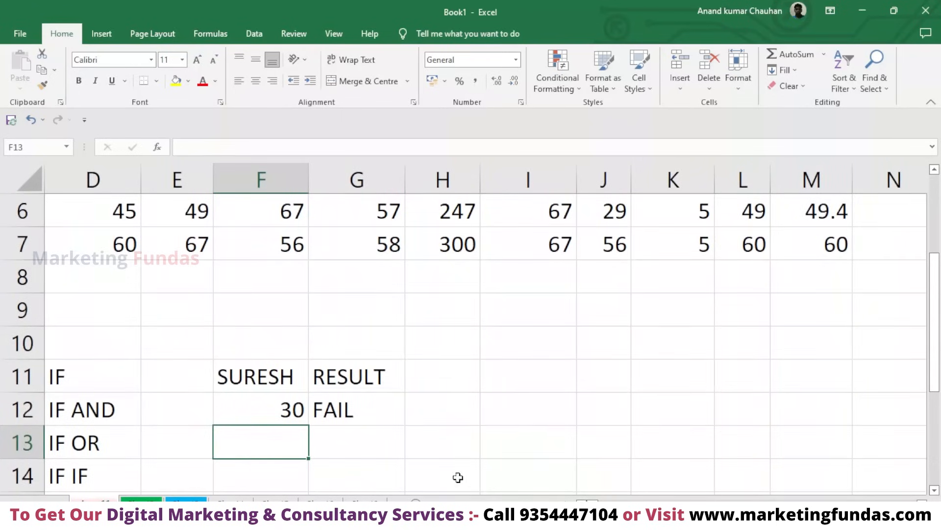
{"action": "left_click", "coordinate": [356, 440]}
{"action": "double_click", "coordinate": [347, 410]}
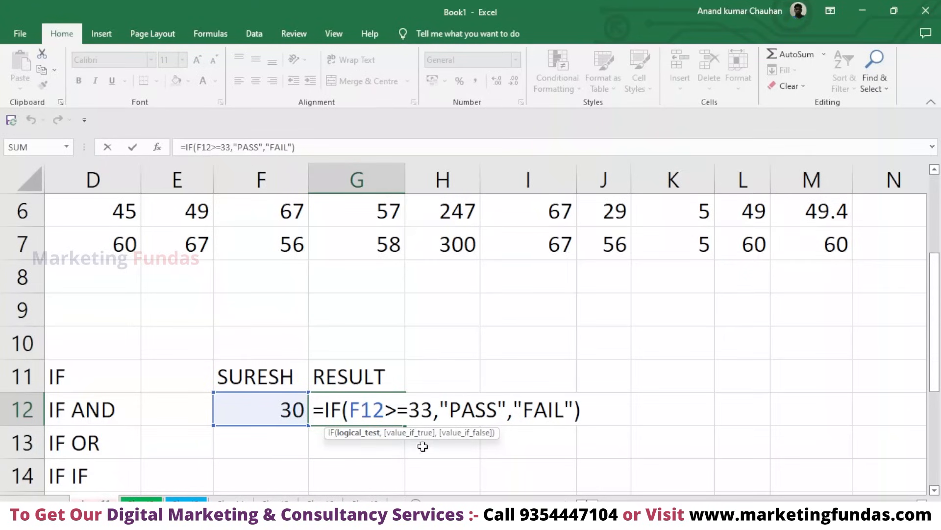
{"action": "left_click", "coordinate": [579, 410]}
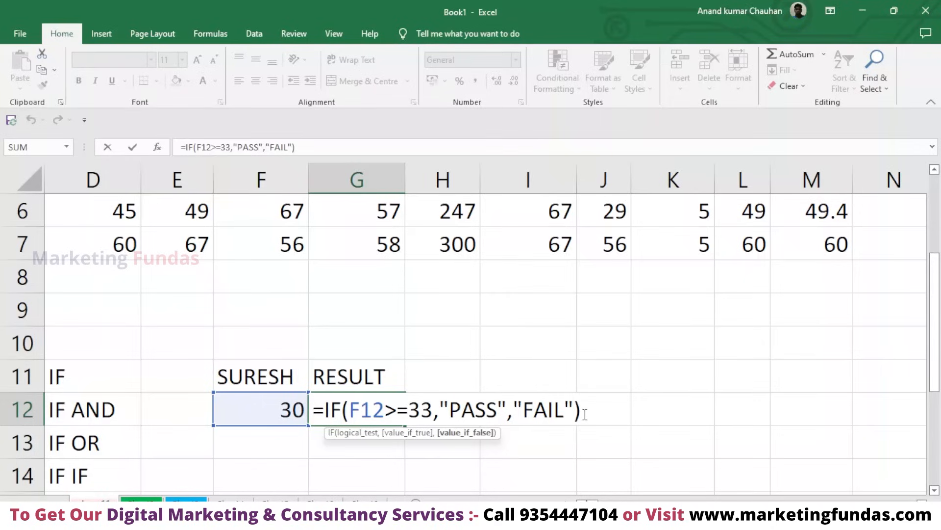
{"action": "left_click", "coordinate": [583, 413]}
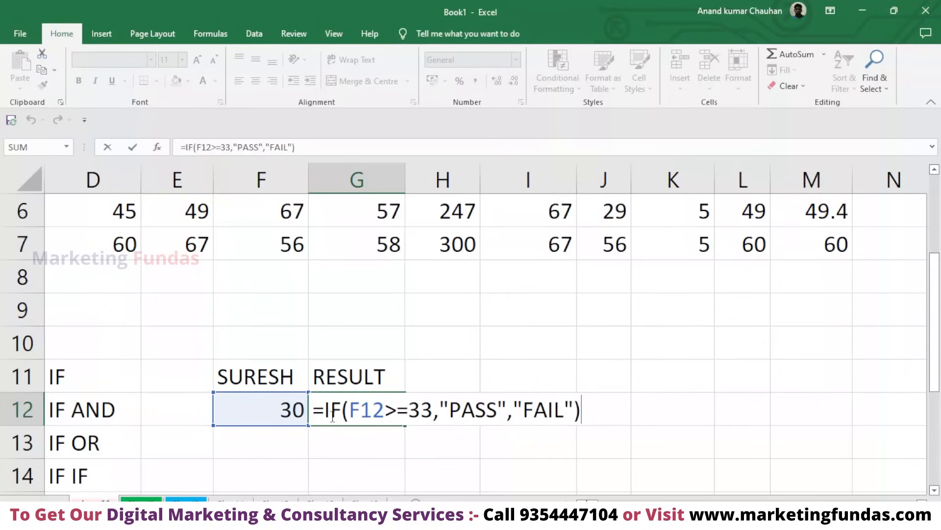
{"action": "left_click", "coordinate": [360, 410]}
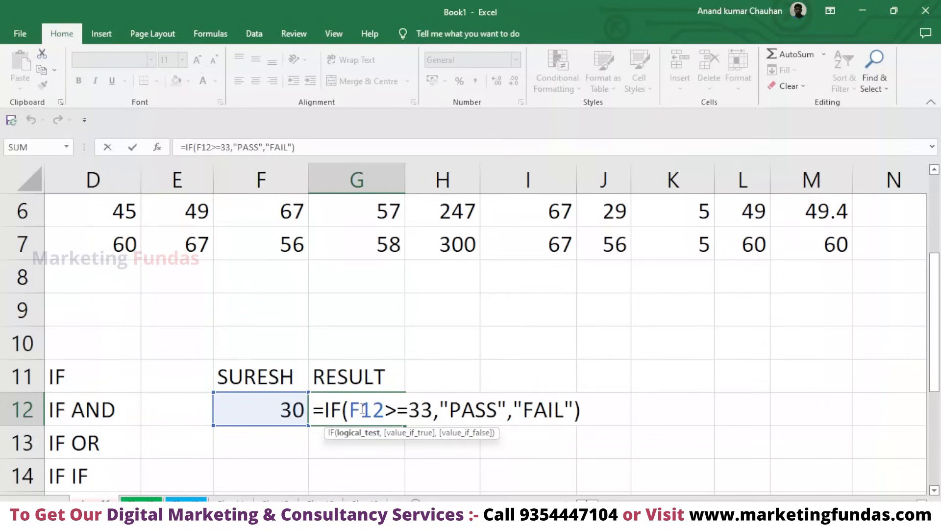
{"action": "left_click_drag", "start_coordinate": [349, 410], "coordinate": [432, 415]}
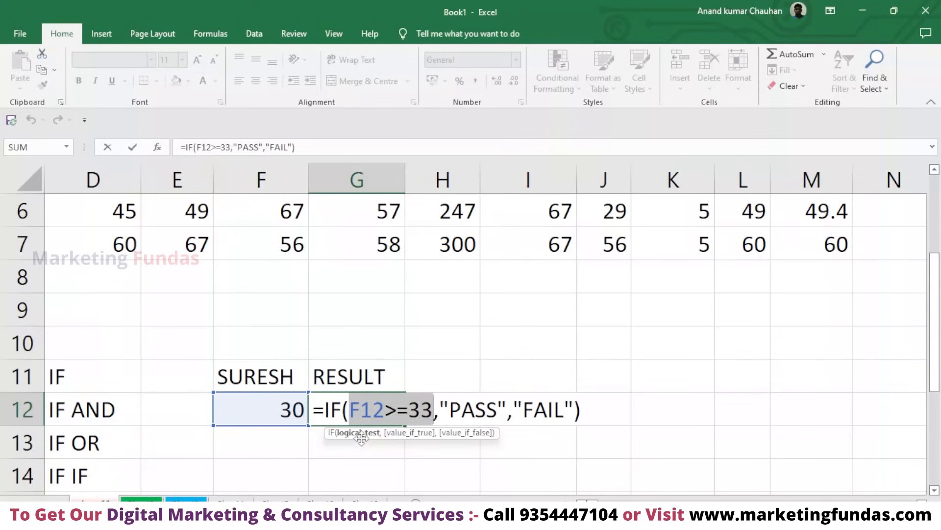
{"action": "left_click", "coordinate": [435, 416]}
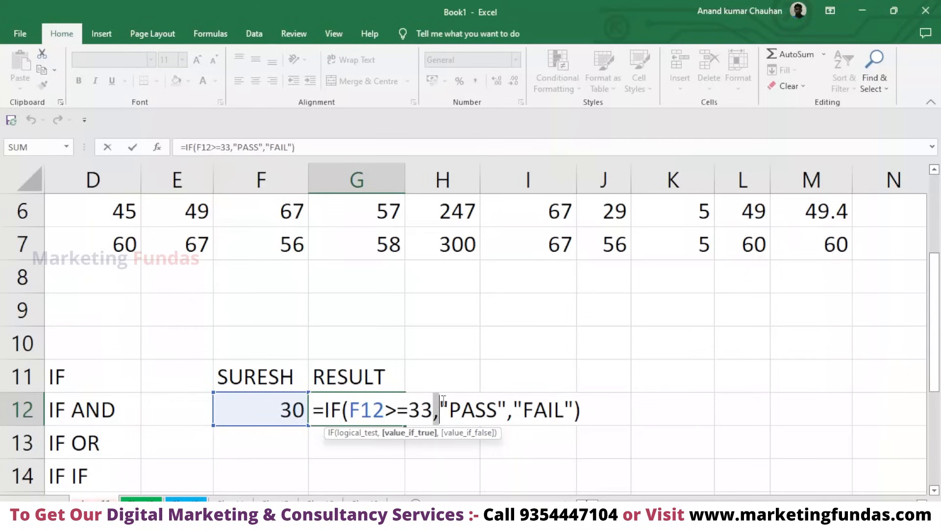
{"action": "left_click_drag", "start_coordinate": [444, 405], "coordinate": [505, 411]}
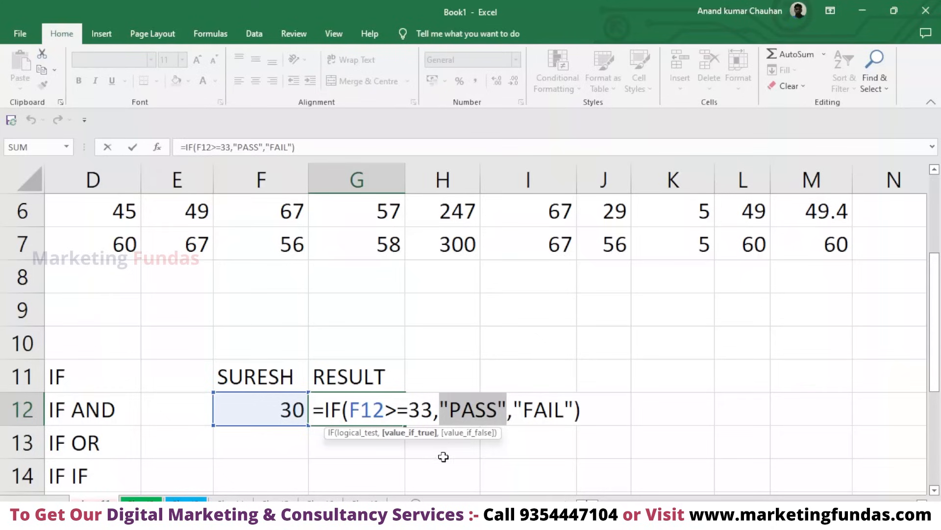
{"action": "left_click", "coordinate": [513, 412]}
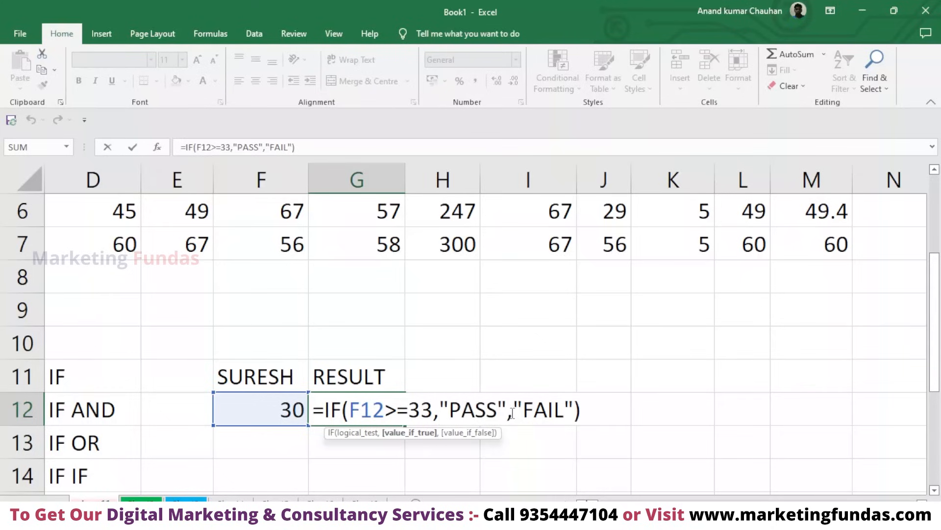
{"action": "double_click", "coordinate": [510, 413]}
{"action": "left_click_drag", "start_coordinate": [515, 403], "coordinate": [575, 424]}
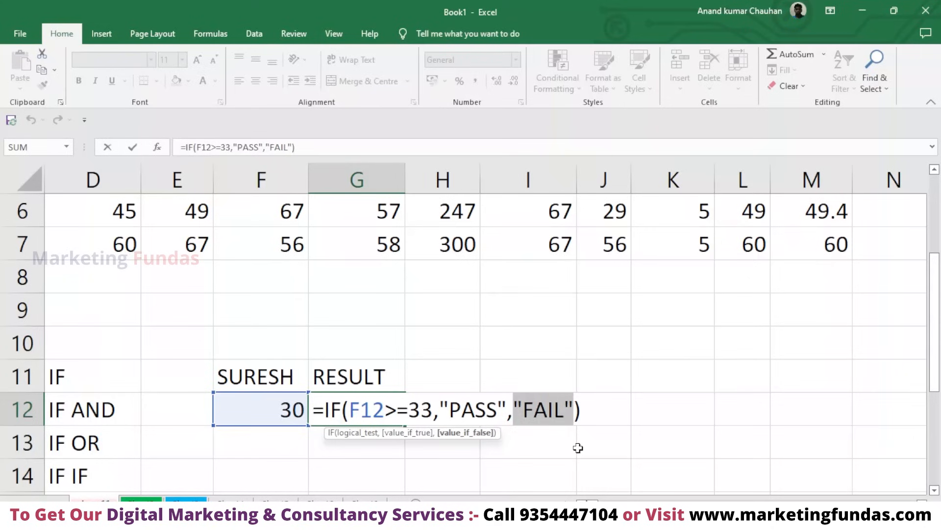
Step: Restore "FAIL" as the value-if-false argument of the IF formula in G12 and complete the formula
{"action": "left_click", "coordinate": [530, 448]}
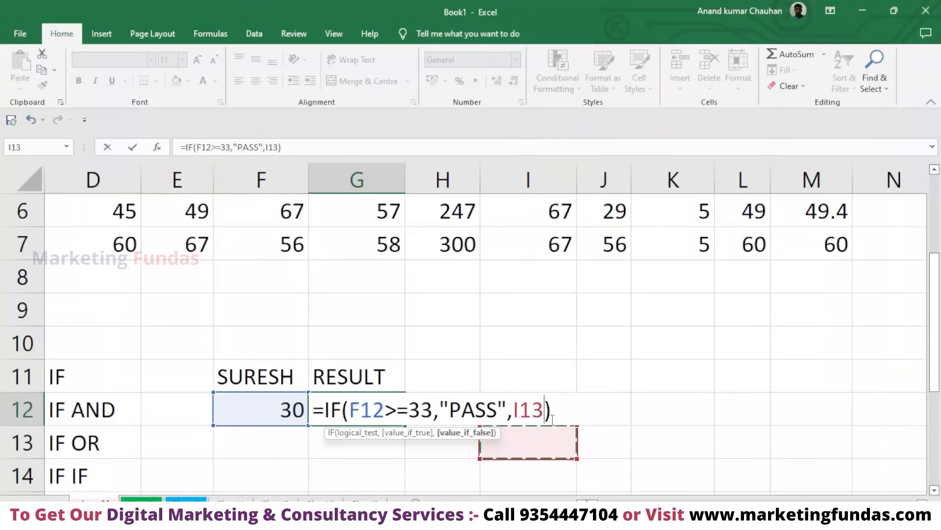
{"action": "key", "text": "BackSpace"}
{"action": "key", "text": "BackSpace"}
{"action": "key", "text": "BackSpace"}
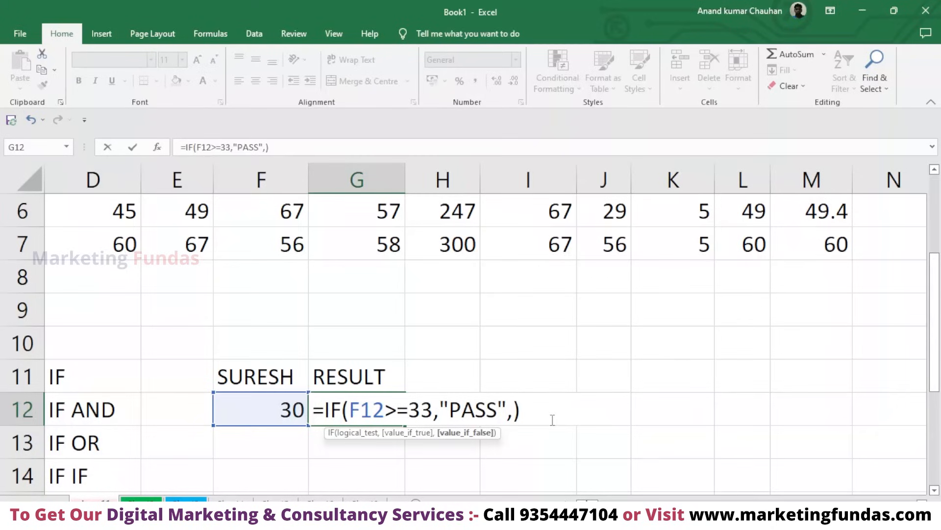
{"action": "type", "text": "\"FAIL"}
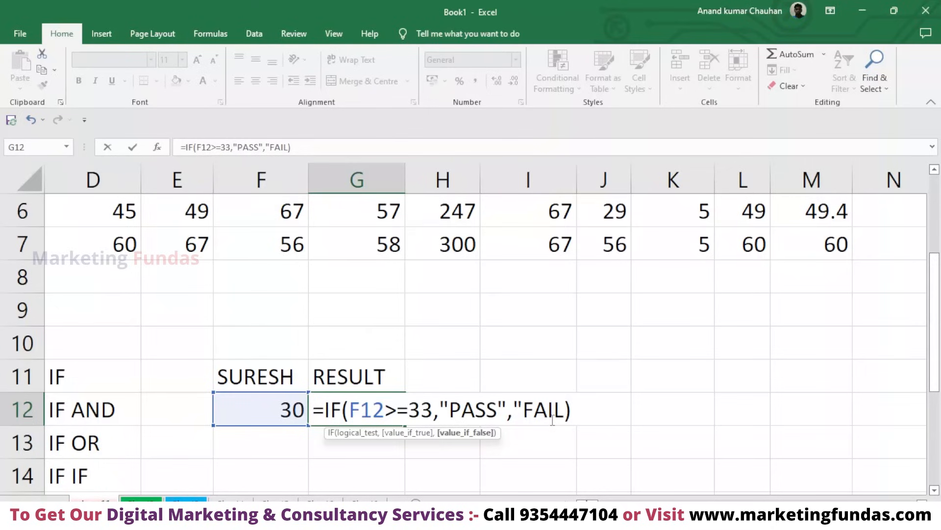
{"action": "type", "text": "\""}
{"action": "key", "text": "Return"}
Step: Review the completed IF formula in G12 and the IF and IF AND entries in the list of functions
{"action": "left_click", "coordinate": [348, 417]}
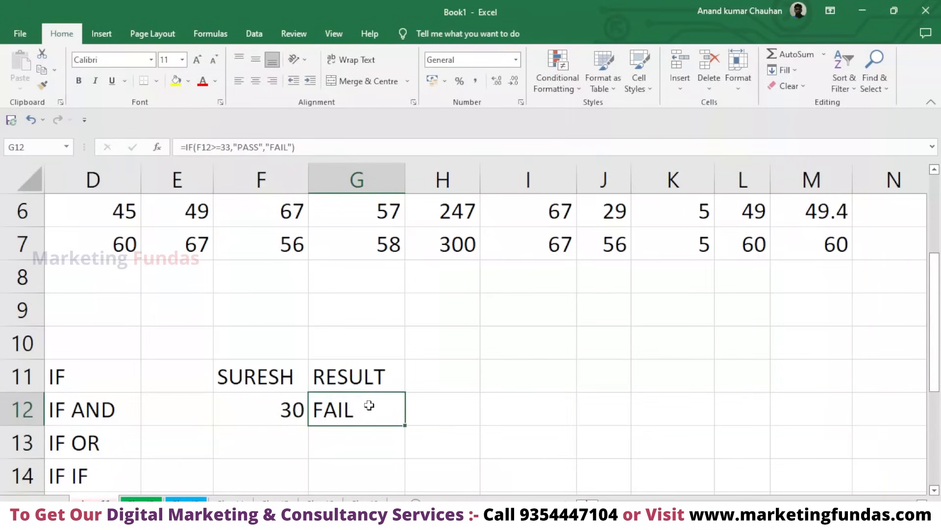
{"action": "double_click", "coordinate": [370, 406]}
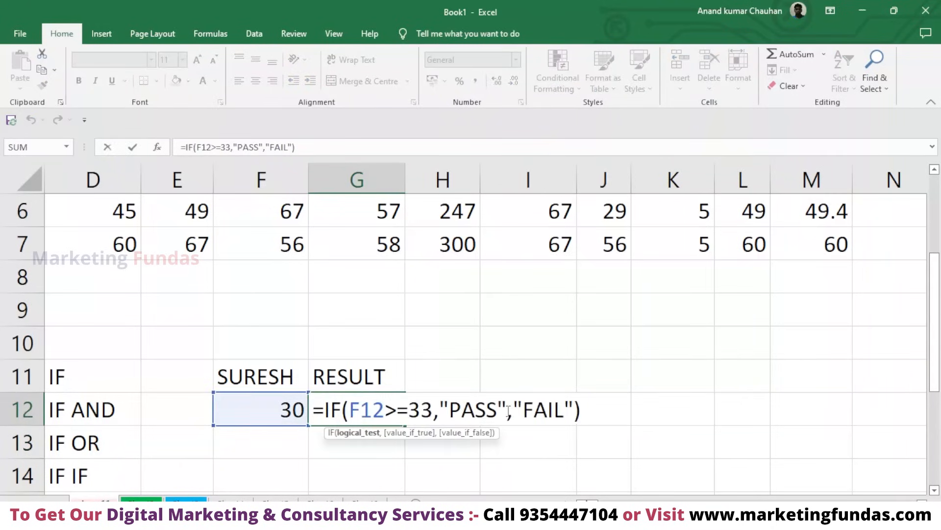
{"action": "left_click", "coordinate": [576, 413]}
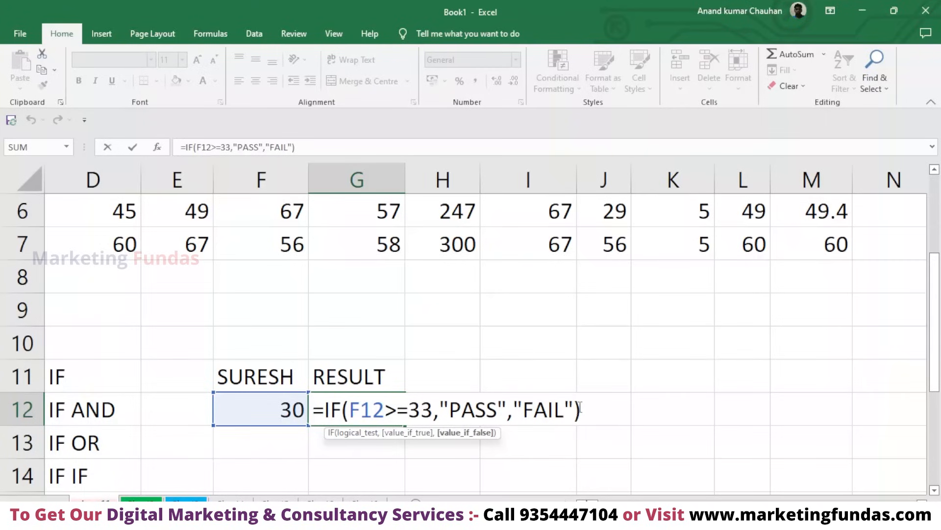
{"action": "left_click", "coordinate": [580, 408]}
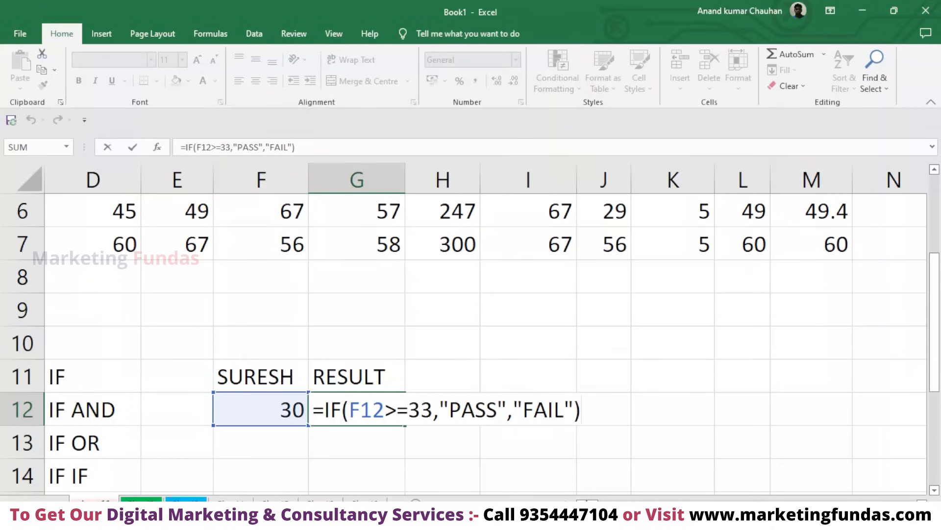
{"action": "left_click", "coordinate": [103, 413]}
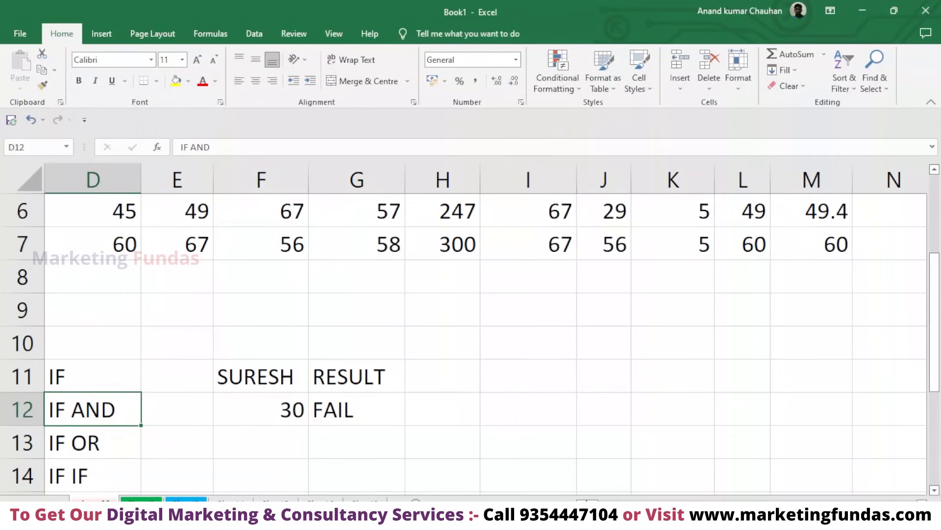
{"action": "left_click_drag", "start_coordinate": [870, 520], "coordinate": [856, 521]}
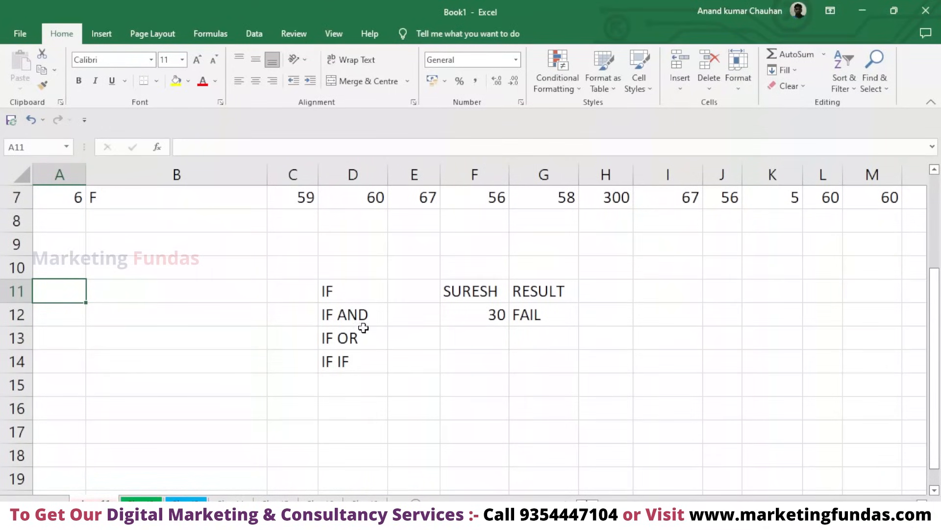
{"action": "left_click", "coordinate": [351, 314]}
{"action": "left_click", "coordinate": [342, 291]}
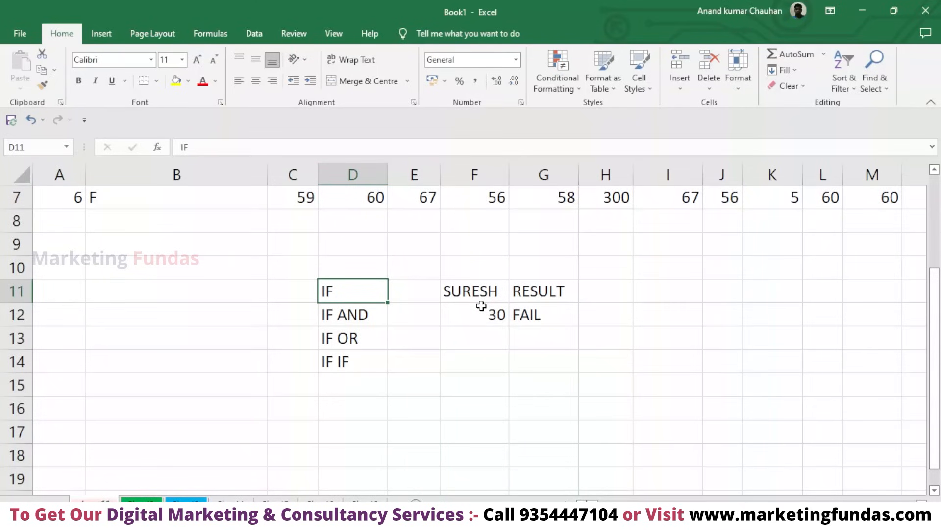
{"action": "left_click", "coordinate": [346, 316]}
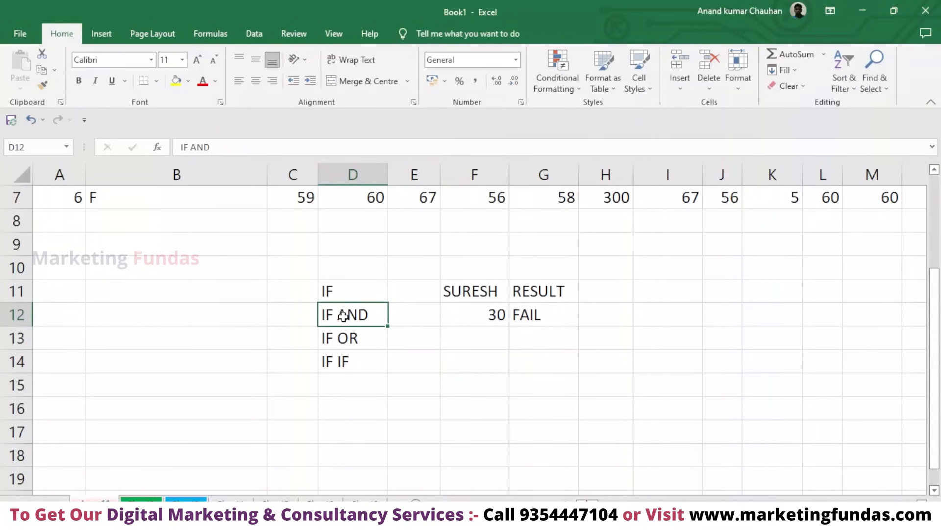
Step: Examine the student table's headings, from the subjects HINDI to HISTORY across to the RESULT column
{"action": "scroll", "coordinate": [344, 315], "scroll_direction": "up", "scroll_amount": 2}
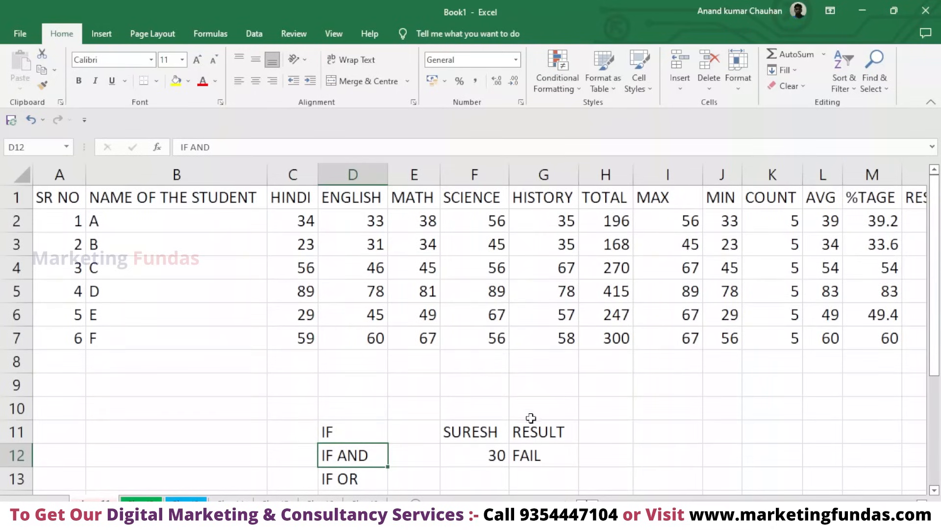
{"action": "mouse_move", "coordinate": [593, 504]}
{"action": "left_mouse_down"}
{"action": "mouse_move", "coordinate": [604, 504]}
{"action": "mouse_move", "coordinate": [595, 504]}
{"action": "left_mouse_up"}
{"action": "left_click", "coordinate": [701, 390]}
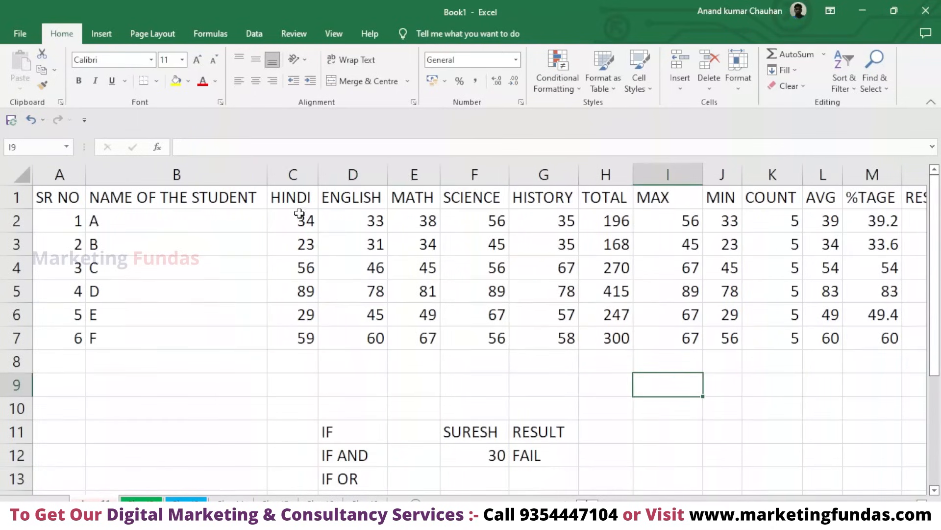
{"action": "left_click", "coordinate": [289, 199]}
{"action": "left_click", "coordinate": [354, 197]}
{"action": "left_click", "coordinate": [410, 204]}
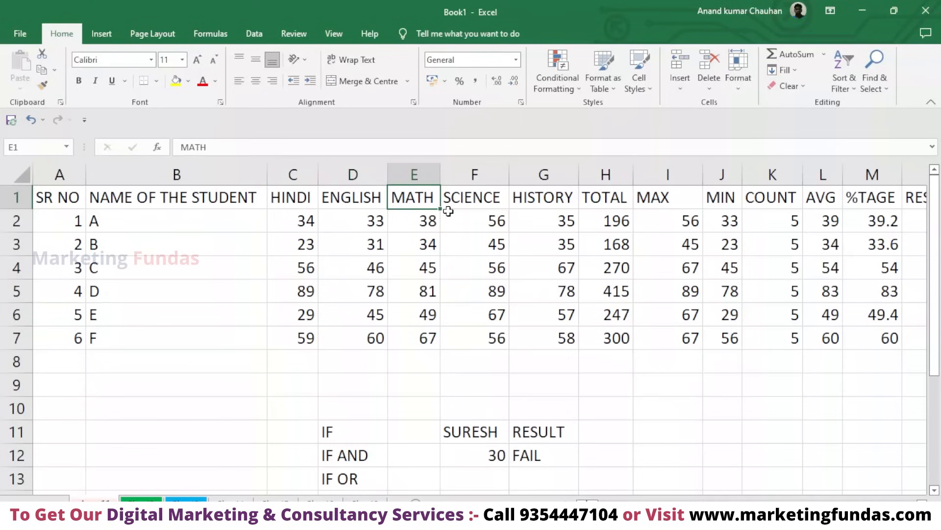
{"action": "left_click", "coordinate": [470, 202]}
{"action": "left_click", "coordinate": [544, 199]}
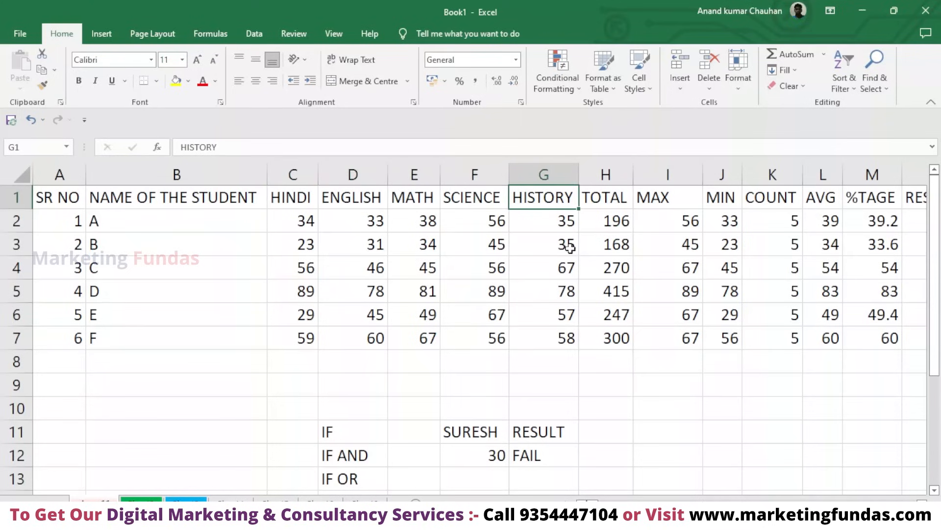
{"action": "key", "text": "Right"}
{"action": "key", "text": "Right"}
{"action": "key", "text": "Right"}
{"action": "key", "text": "Right"}
{"action": "key", "text": "Right"}
{"action": "key", "text": "Right"}
{"action": "key", "text": "Right"}
{"action": "key", "text": "Right"}
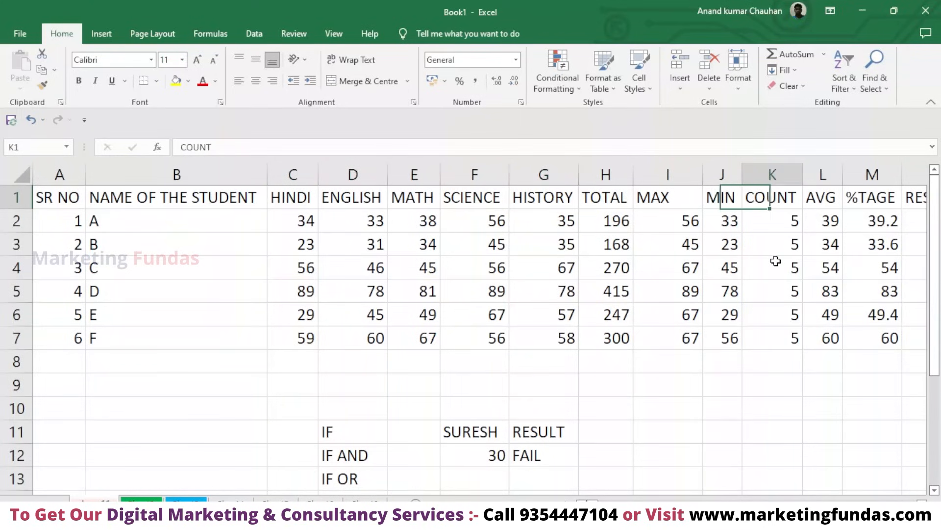
{"action": "key", "text": "Right"}
{"action": "key", "text": "Left"}
{"action": "key", "text": "Left"}
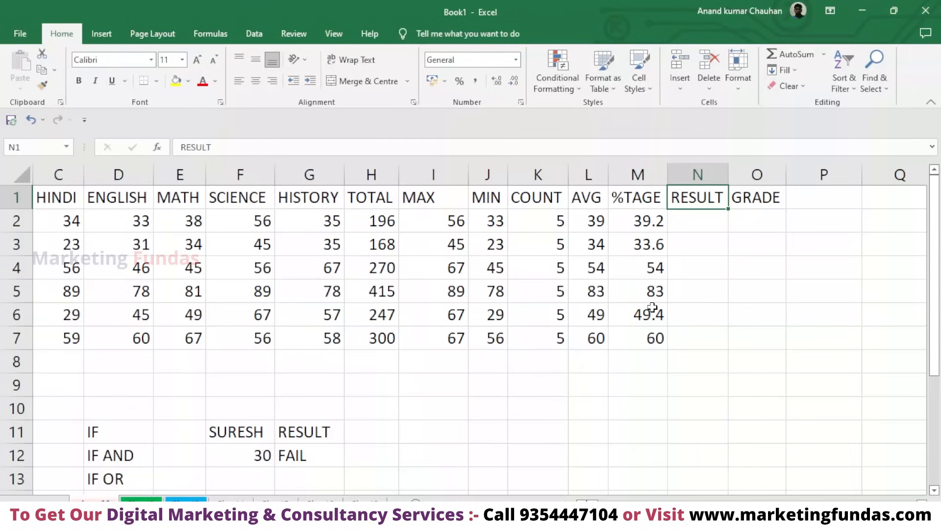
Step: Begin an IF formula in N2, the first student's RESULT cell
{"action": "double_click", "coordinate": [695, 229]}
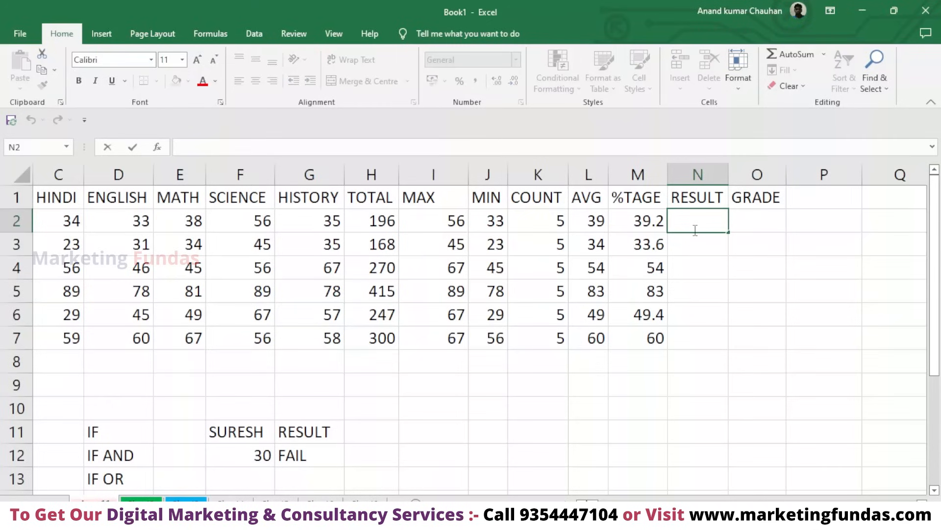
{"action": "type", "text": "I"}
{"action": "key", "text": "BackSpace"}
{"action": "key", "text": "BackSpace"}
{"action": "type", "text": "="}
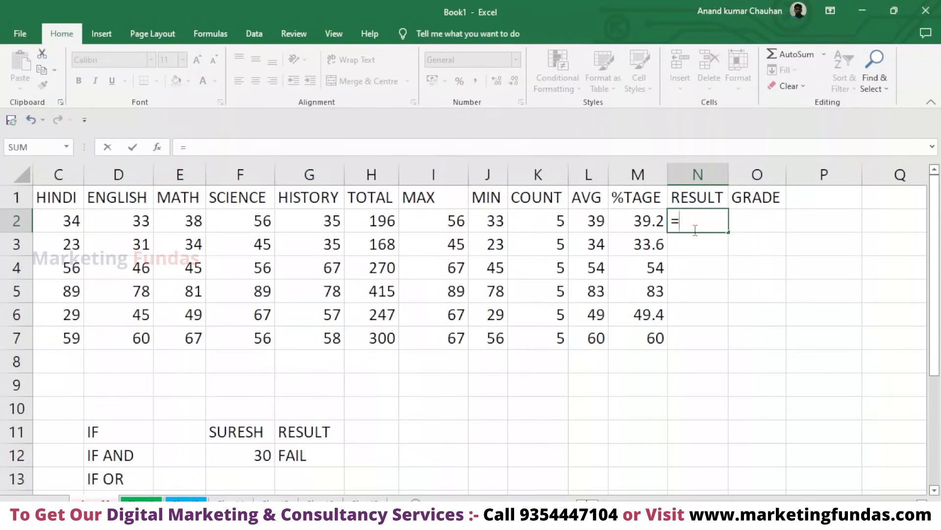
{"action": "type", "text": "IF"}
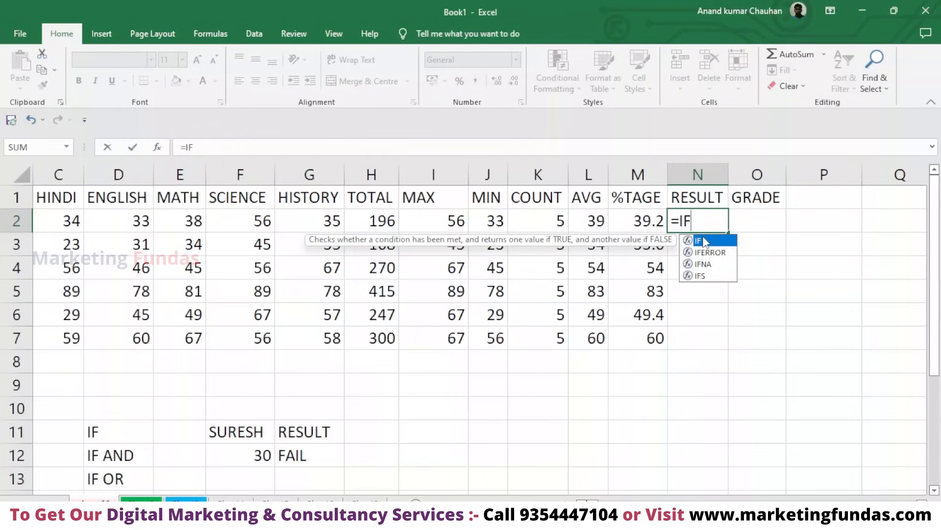
{"action": "type", "text": "9"}
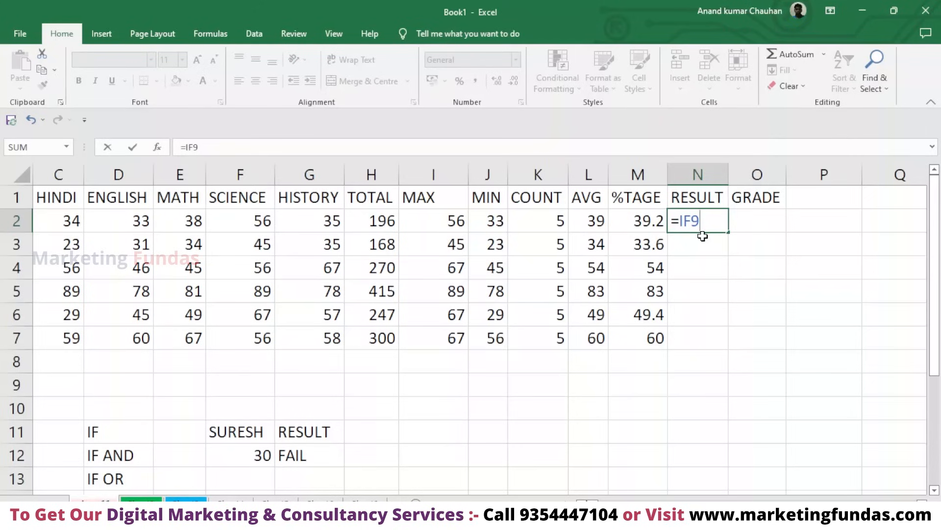
{"action": "key", "text": "BackSpace"}
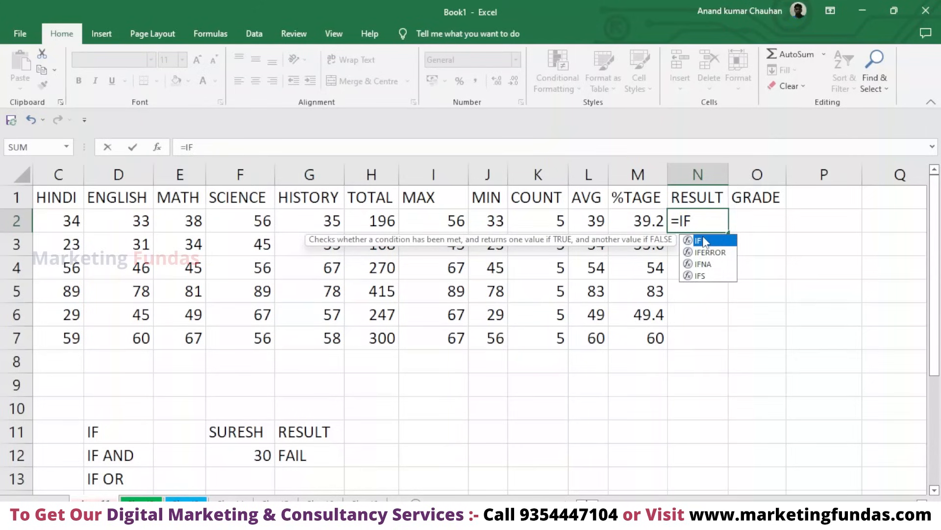
{"action": "type", "text": "("}
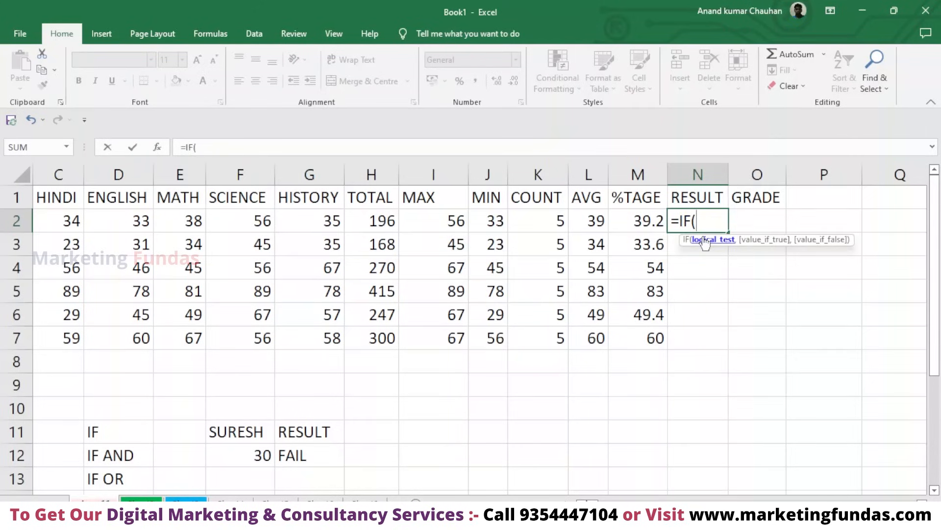
Step: Nest an AND function as the logical test of the N2 formula, with C2>=33 as its first condition
{"action": "type", "text": "AND"}
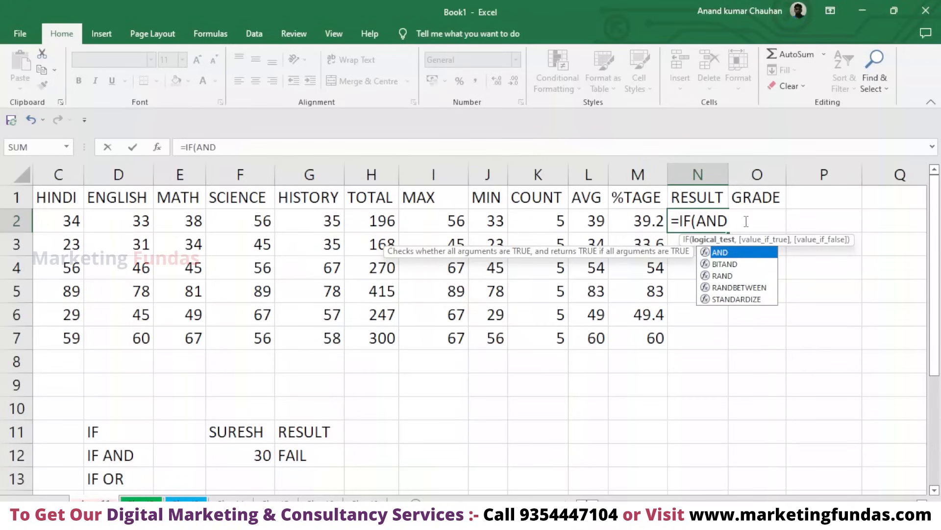
{"action": "type", "text": "9"}
{"action": "key", "text": "BackSpace"}
{"action": "type", "text": "("}
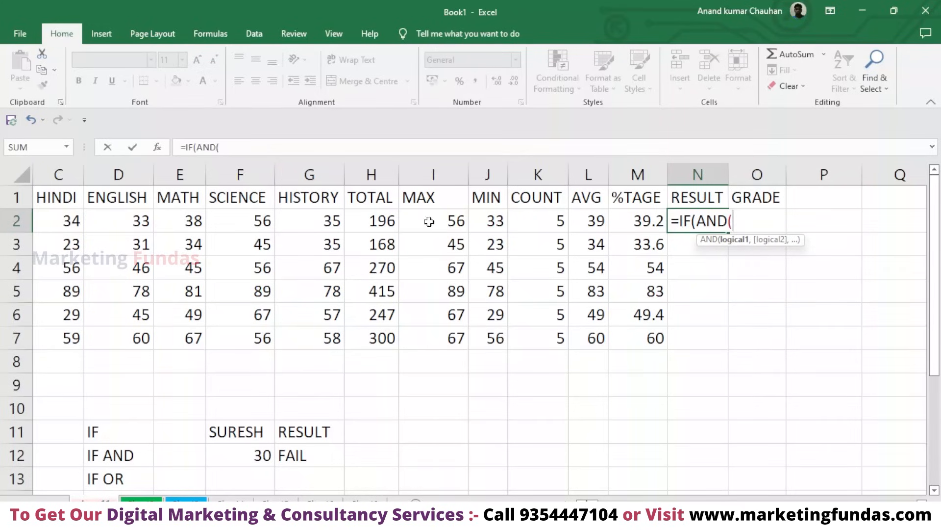
{"action": "left_click", "coordinate": [60, 219]}
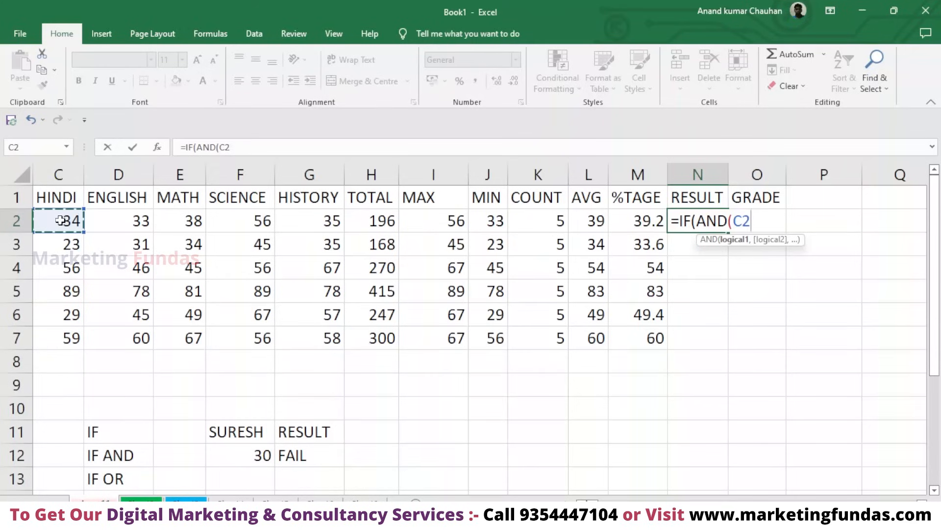
{"action": "type", "text": ">=33"}
{"action": "type", "text": ","}
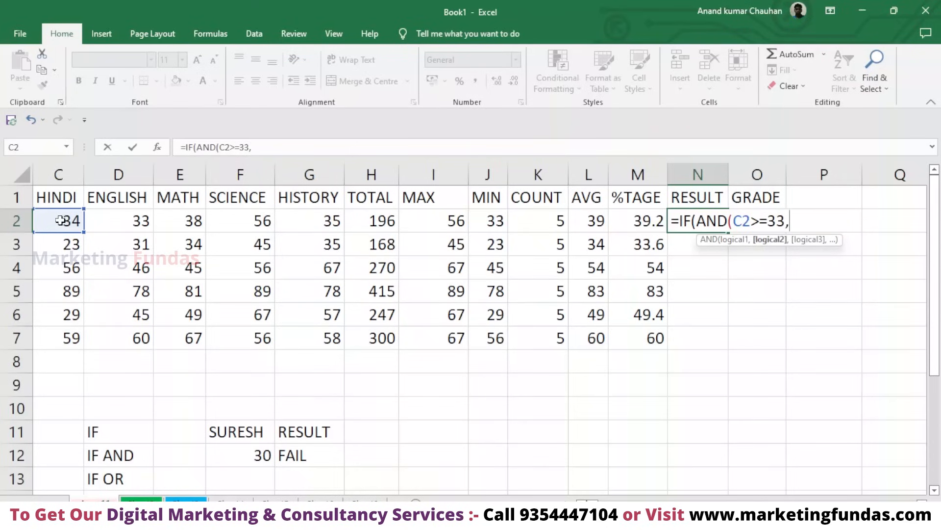
{"action": "key", "text": "BackSpace"}
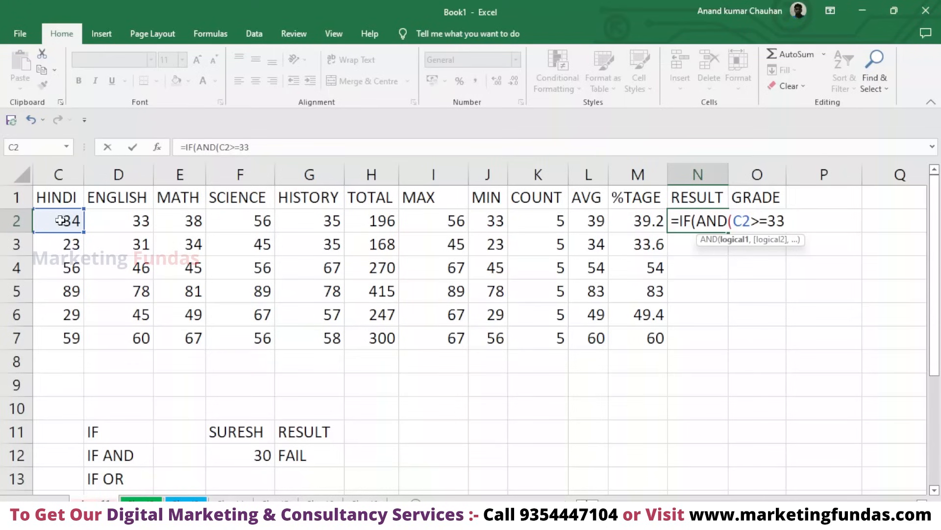
{"action": "type", "text": ","}
{"action": "key", "text": "BackSpace"}
{"action": "type", "text": ","}
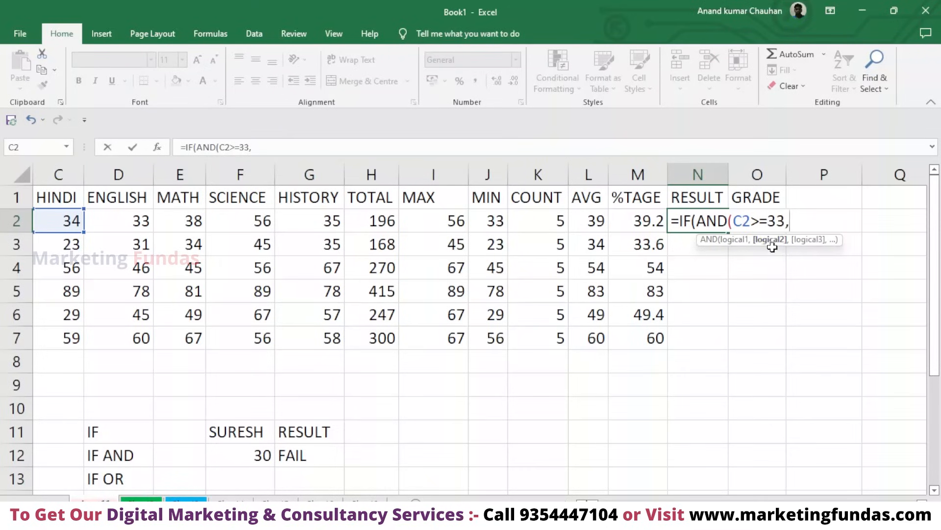
Step: Add the English mark condition D2>=33 as the second AND condition in the N2 formula
{"action": "left_click", "coordinate": [141, 221]}
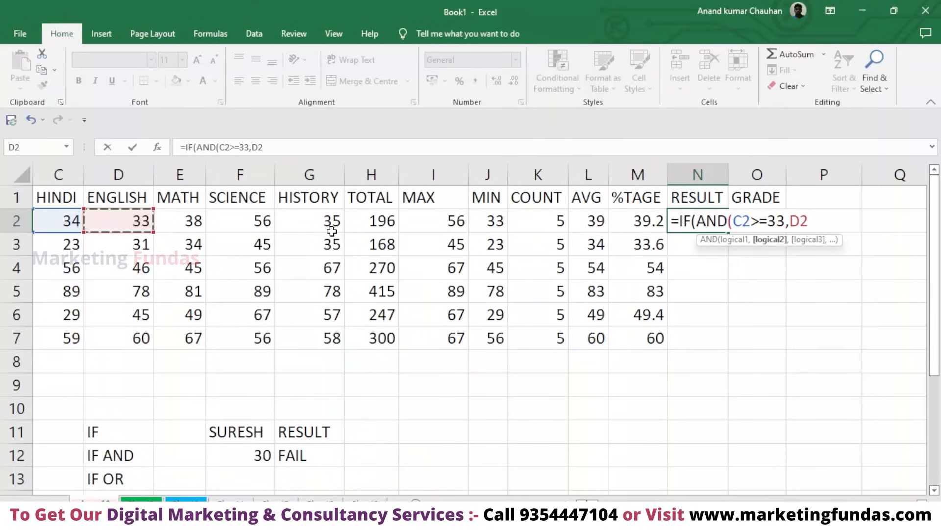
{"action": "type", "text": ">="}
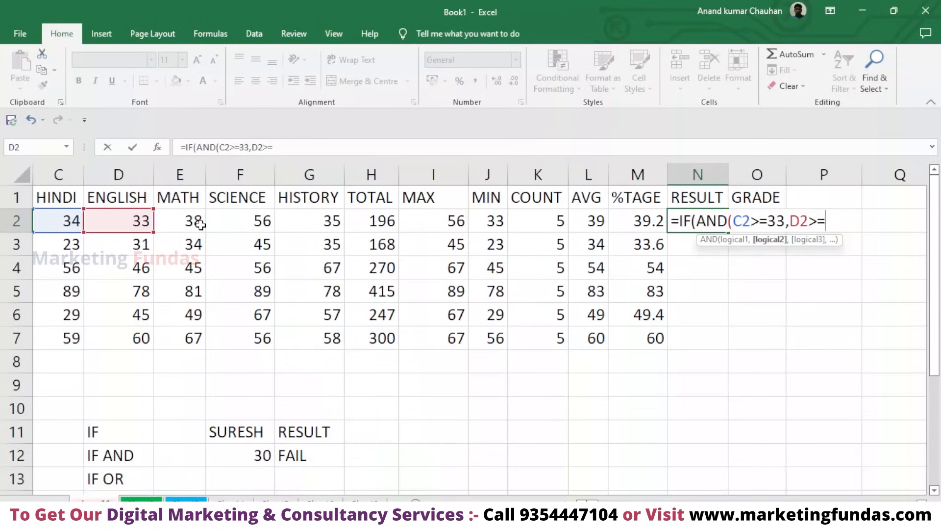
{"action": "type", "text": "33."}
{"action": "key", "text": "BackSpace"}
{"action": "type", "text": "<"}
{"action": "key", "text": "BackSpace"}
{"action": "type", "text": "."}
{"action": "key", "text": "BackSpace"}
{"action": "type", "text": ","}
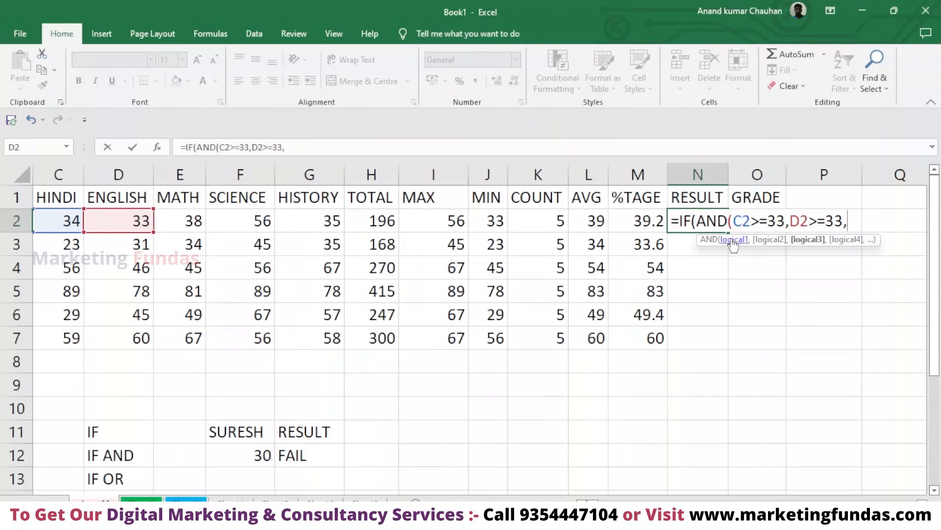
Step: Add the Math mark condition E2>=33 as the third AND condition in the N2 formula
{"action": "left_click", "coordinate": [193, 220]}
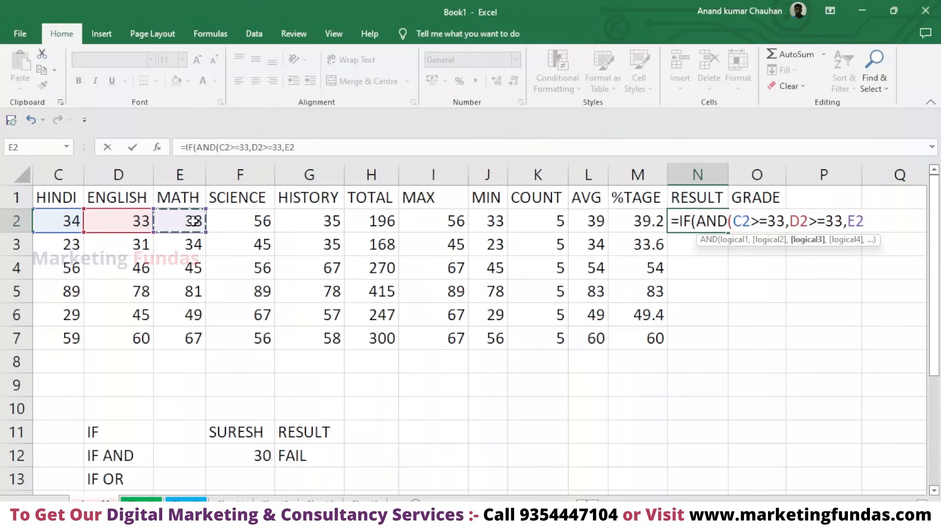
{"action": "type", "text": "="}
{"action": "key", "text": "BackSpace"}
{"action": "type", "text": ">=33"}
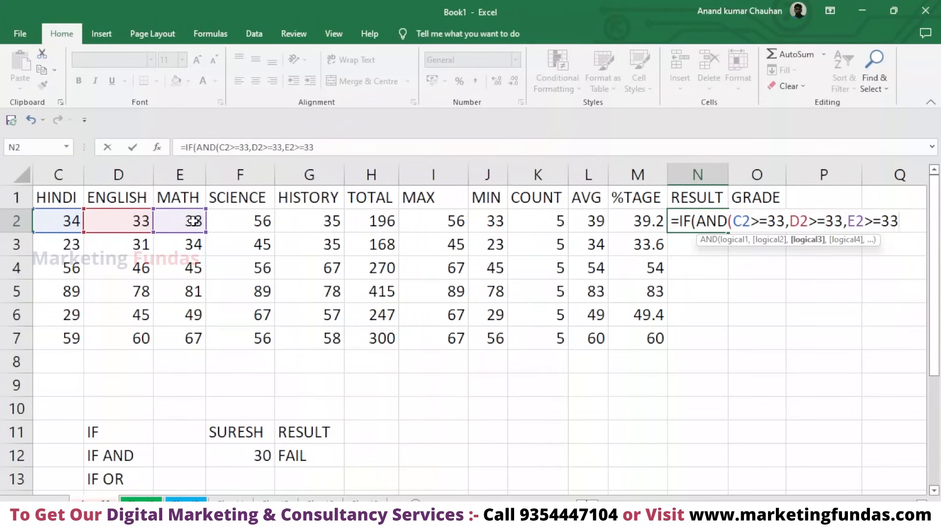
{"action": "type", "text": ","}
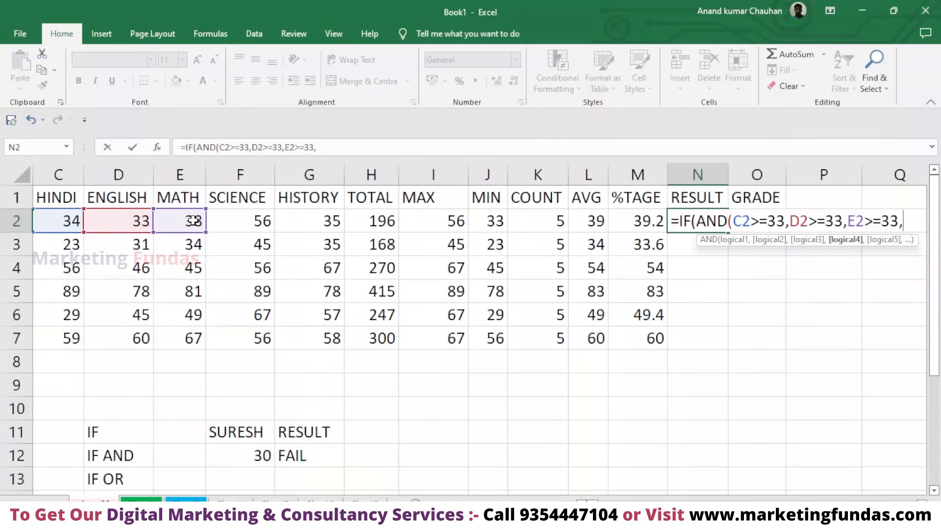
Step: Add the Science mark condition F2>=33 as the fourth AND condition in the N2 formula
{"action": "left_click", "coordinate": [255, 223]}
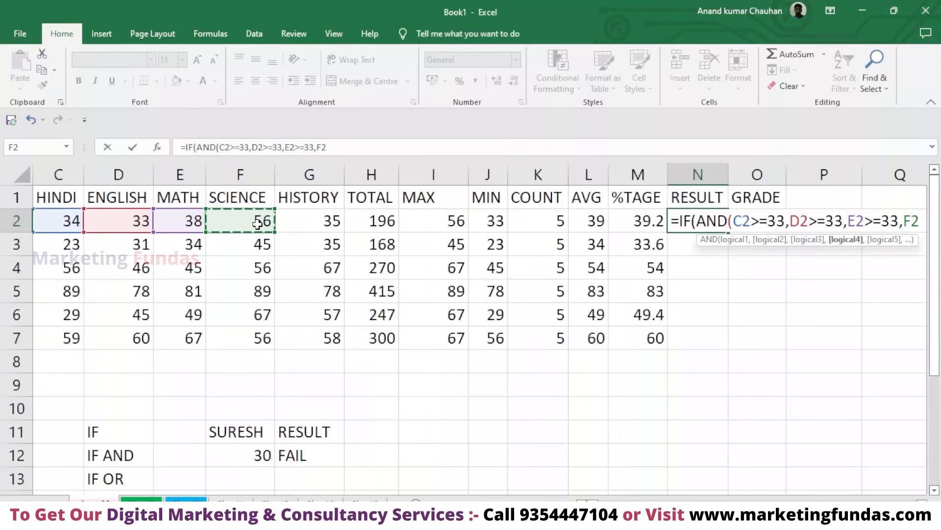
{"action": "type", "text": ","}
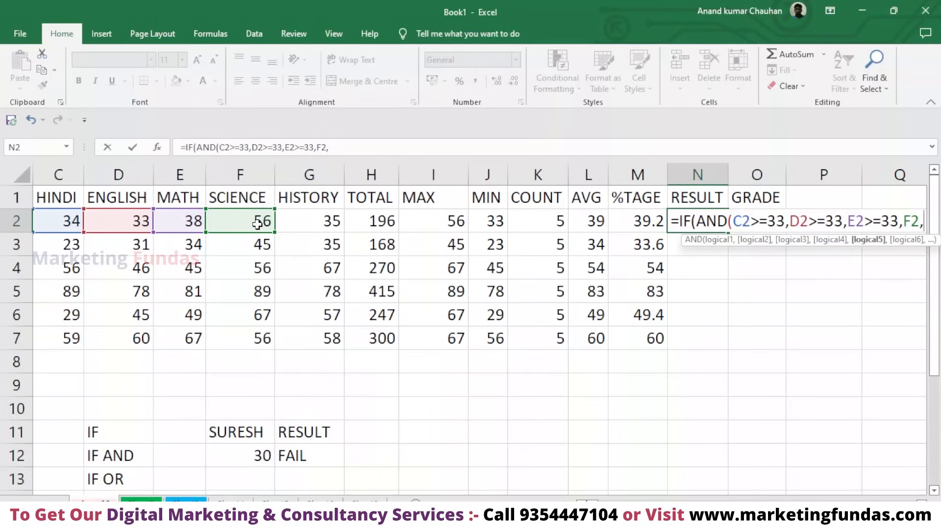
{"action": "key", "text": "BackSpace"}
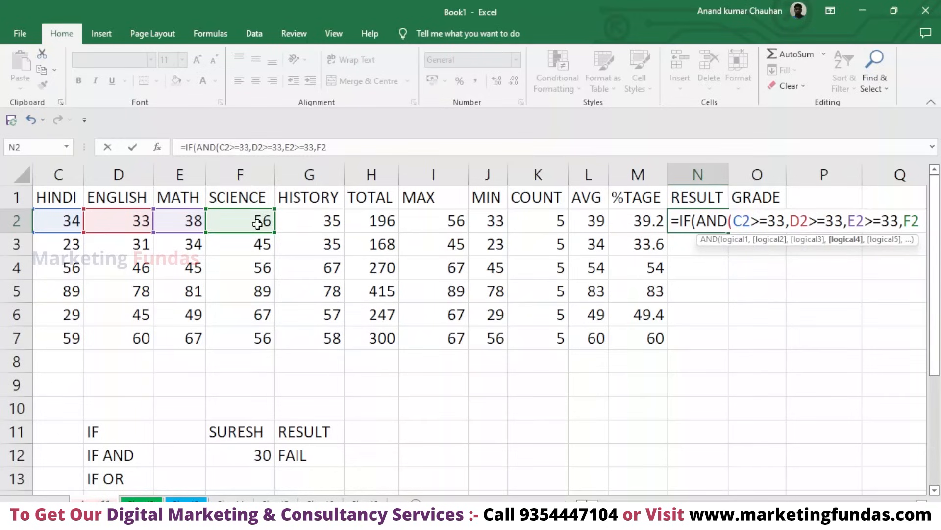
{"action": "type", "text": ">"}
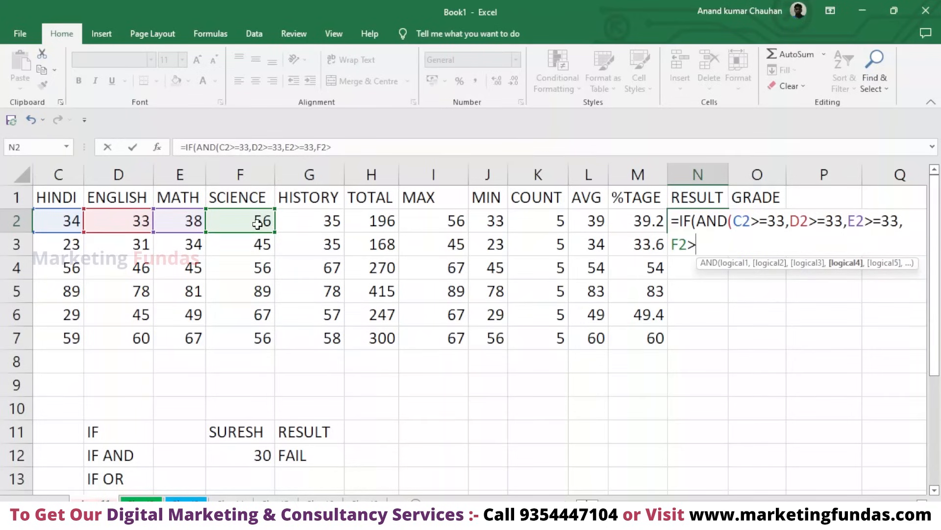
{"action": "type", "text": "="}
{"action": "type", "text": "33,"}
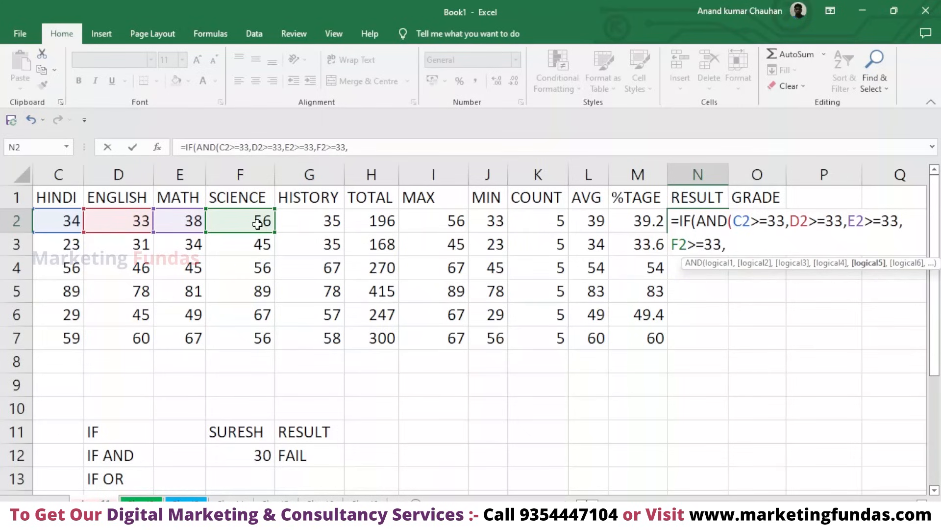
Step: Add the History mark condition G2>=33 as the fifth AND condition in N2 and close the AND function
{"action": "left_click", "coordinate": [321, 225]}
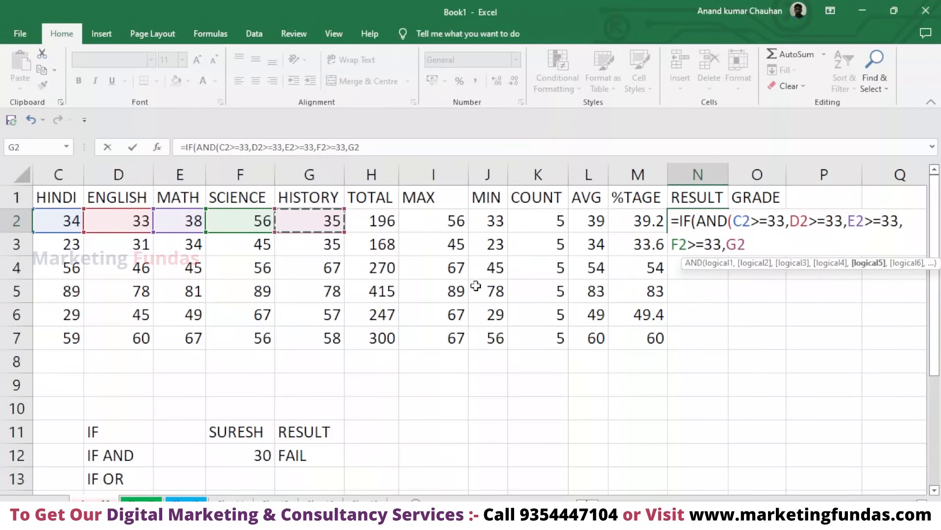
{"action": "type", "text": "."}
{"action": "key", "text": "BackSpace"}
{"action": "type", "text": ">=33"}
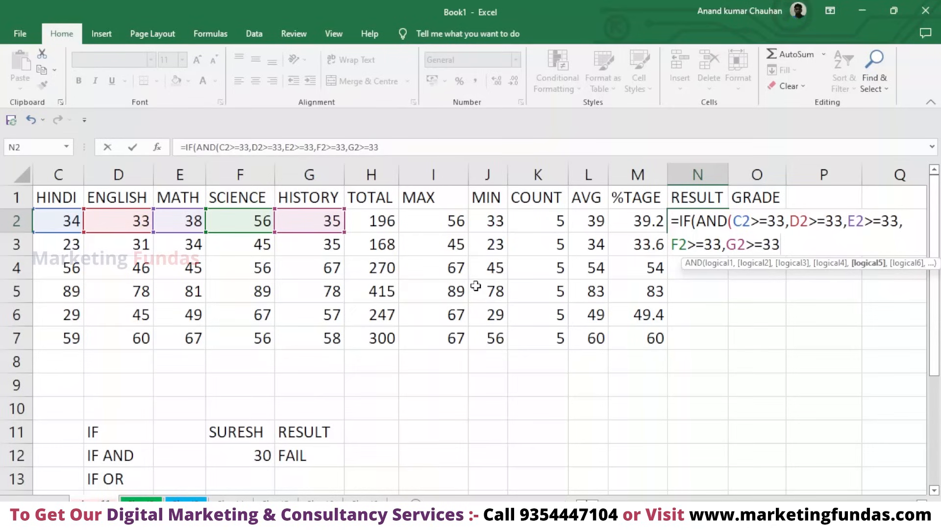
{"action": "type", "text": ")"}
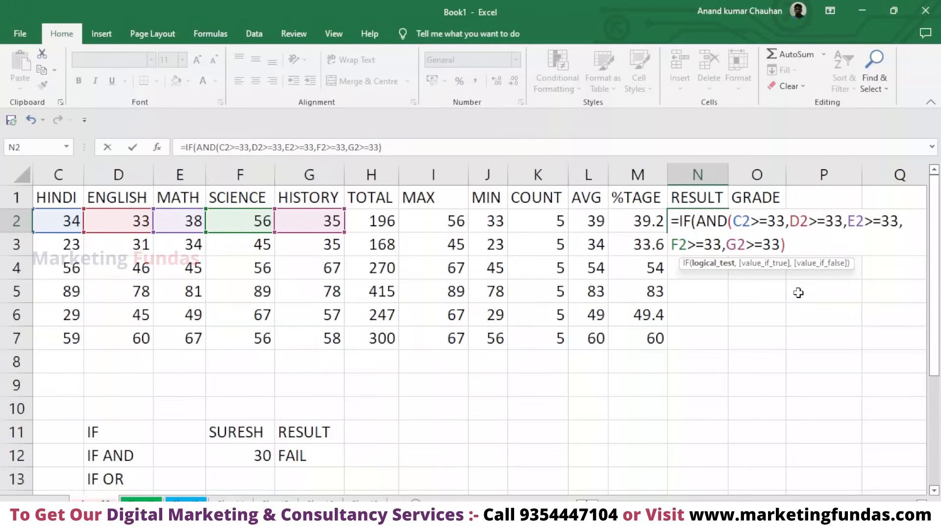
Step: Supply "PASS" as the value if true in the N2 IF formula
{"action": "type", "text": ","}
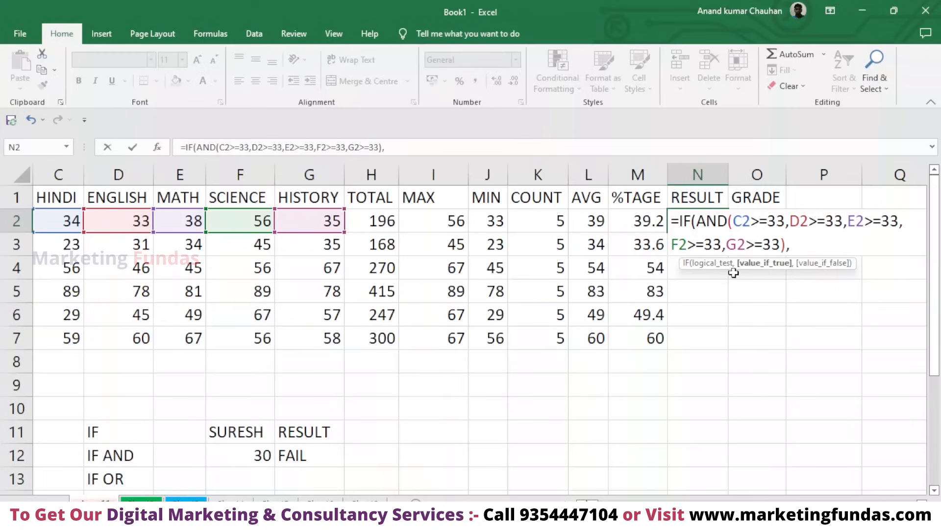
{"action": "key", "text": "BackSpace"}
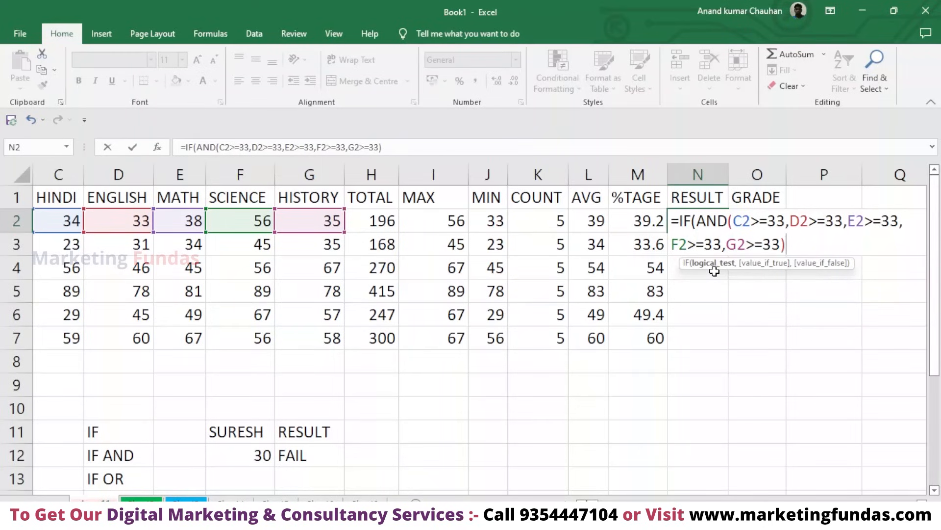
{"action": "type", "text": ","}
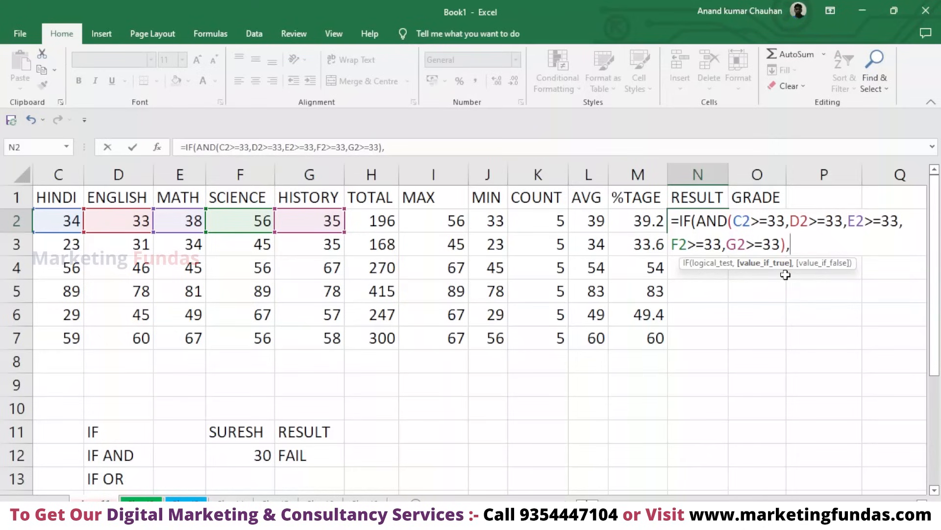
{"action": "type", "text": "\"PASS"}
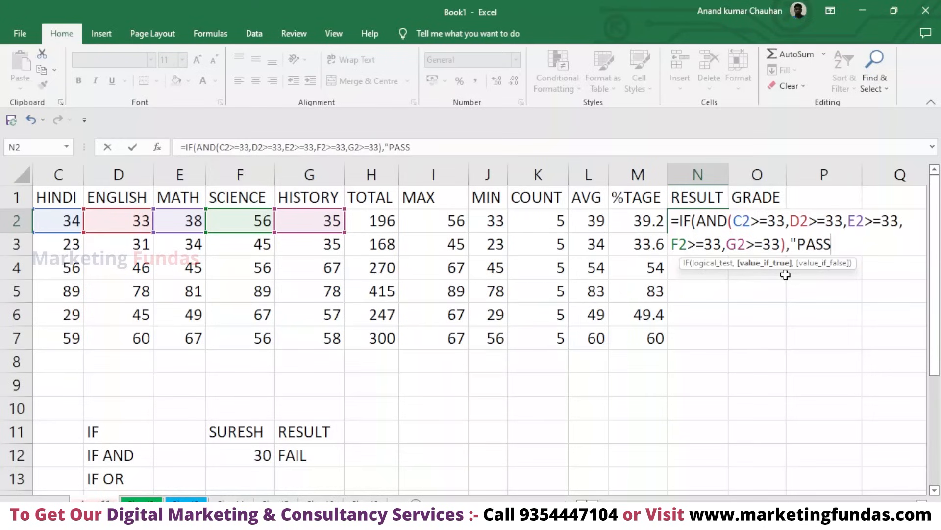
{"action": "type", "text": "\""}
{"action": "type", "text": ","}
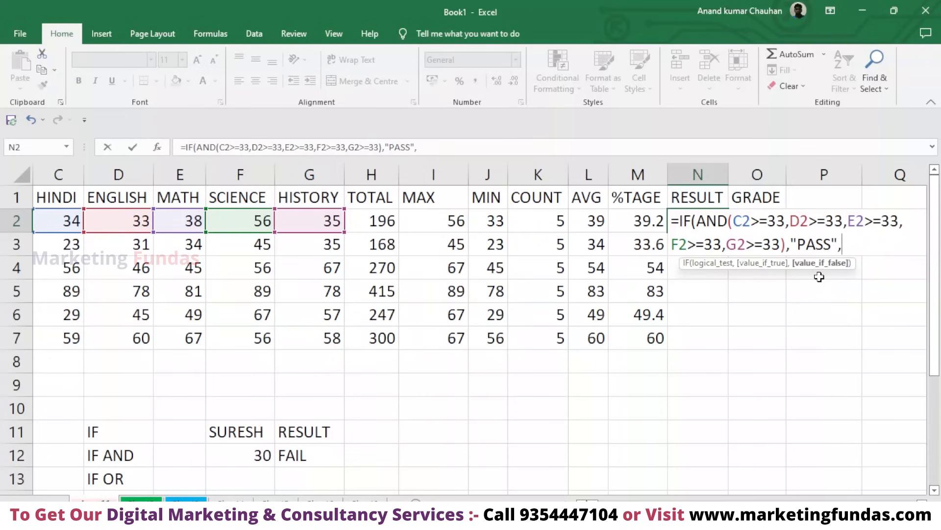
Step: Supply "FAIL" in quotation marks as the value if false, then close and enter the N2 formula
{"action": "type", "text": "FA"}
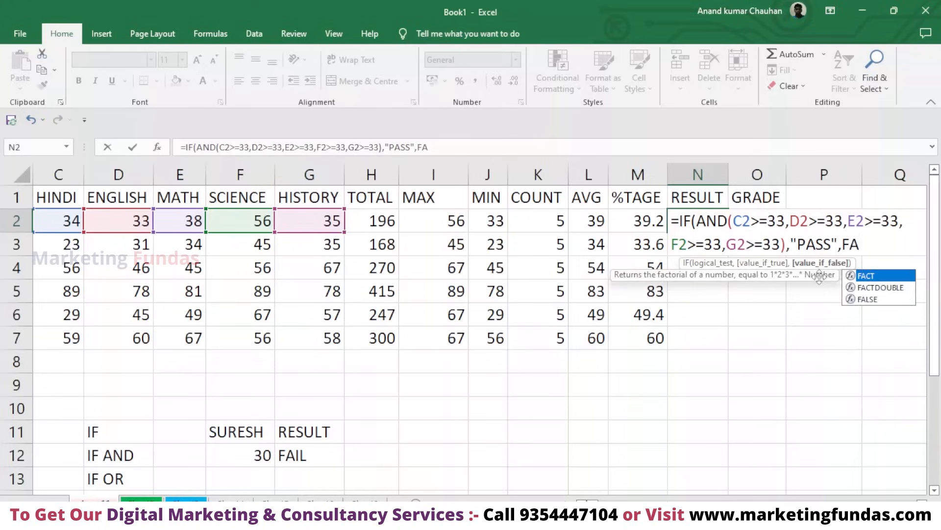
{"action": "type", "text": "IL"}
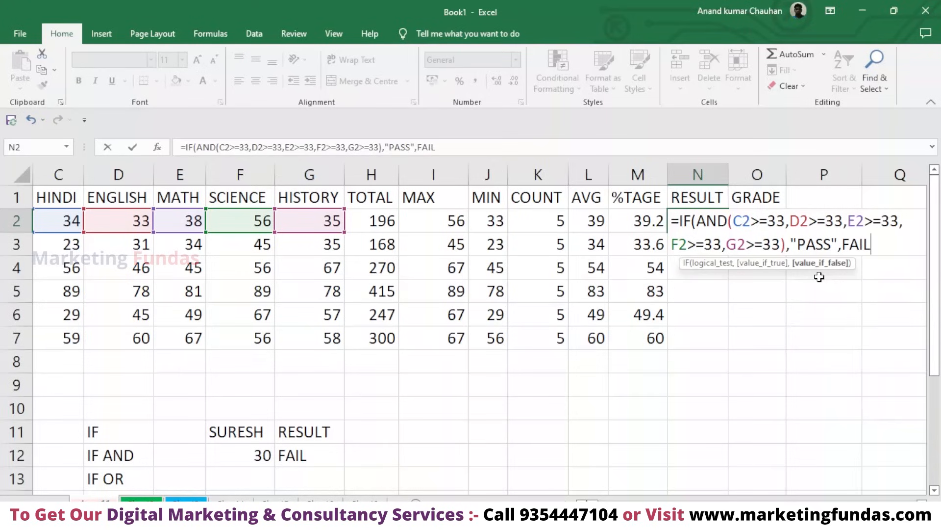
{"action": "key", "text": "BackSpace"}
{"action": "key", "text": "BackSpace"}
{"action": "key", "text": "BackSpace"}
{"action": "key", "text": "BackSpace"}
{"action": "type", "text": "\"FAIL\""}
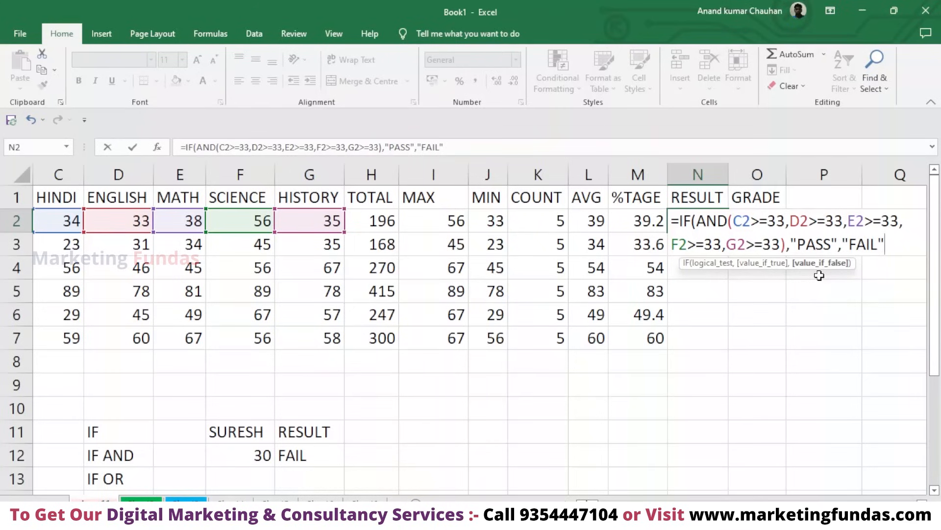
{"action": "type", "text": ")"}
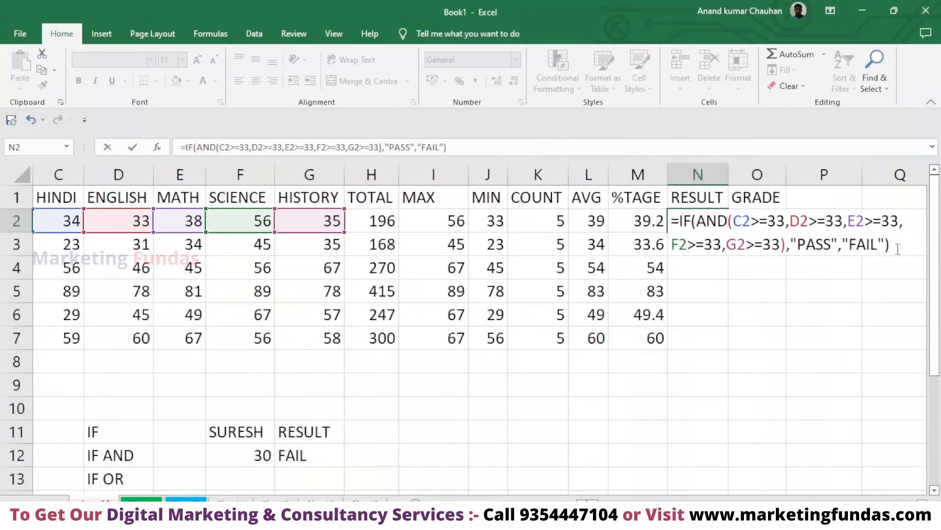
{"action": "key", "text": "Return"}
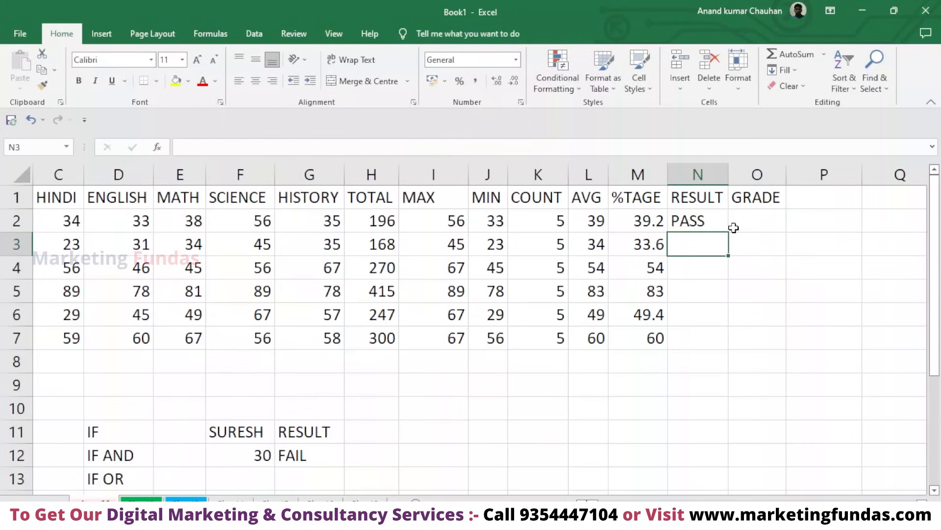
Step: Fill the RESULT formula from N2 down to N7 for the remaining students
{"action": "left_click", "coordinate": [716, 222]}
{"action": "left_click_drag", "start_coordinate": [729, 232], "coordinate": [728, 349]}
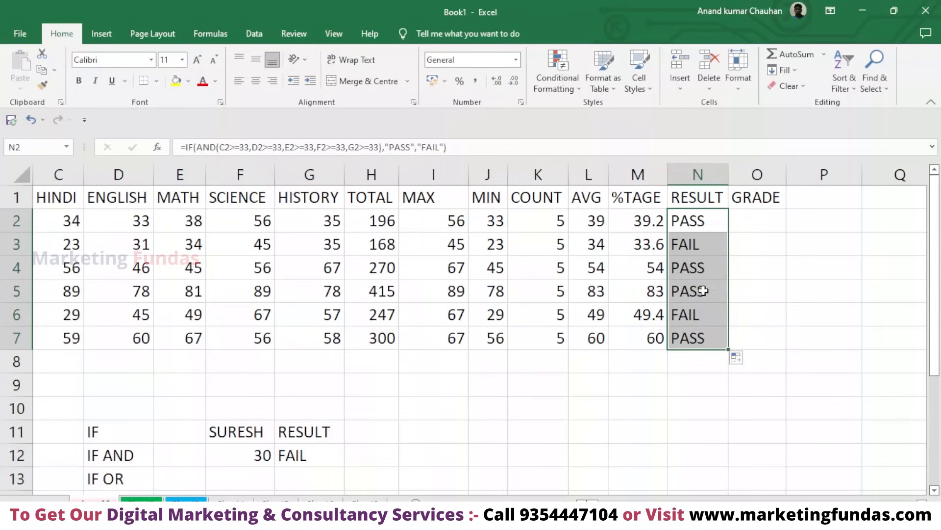
{"action": "left_click", "coordinate": [696, 361]}
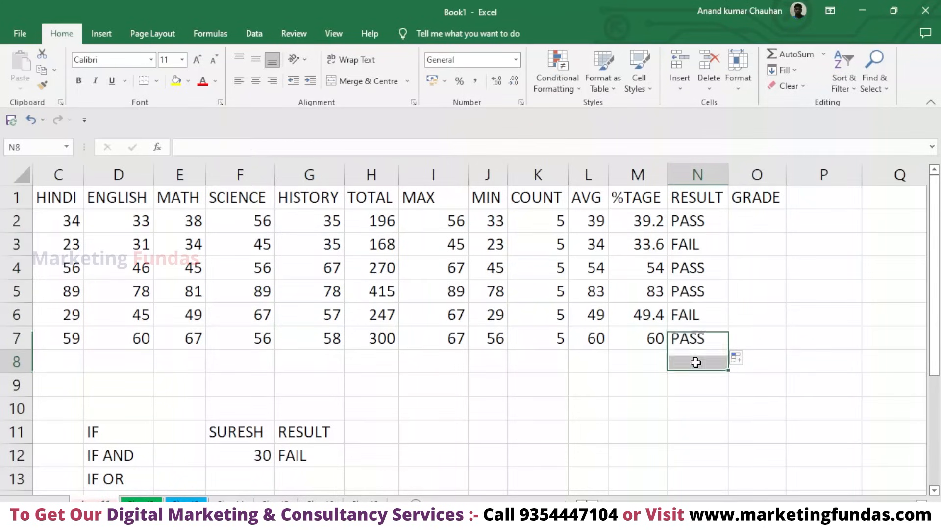
{"action": "left_click", "coordinate": [694, 220]}
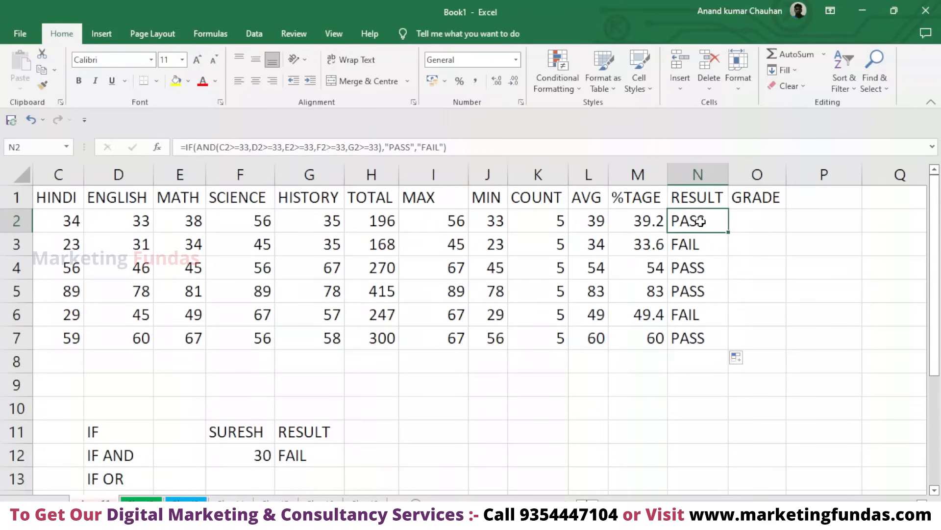
{"action": "double_click", "coordinate": [700, 220]}
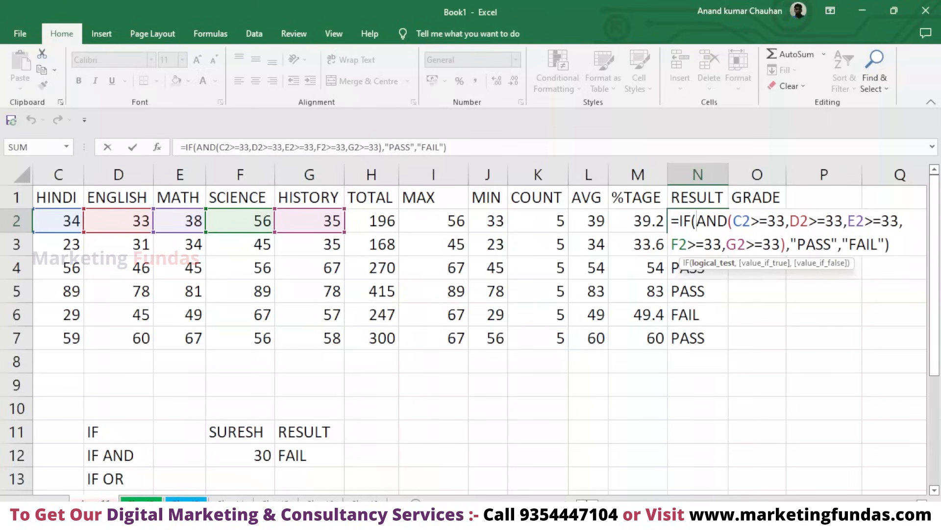
{"action": "left_click", "coordinate": [788, 432]}
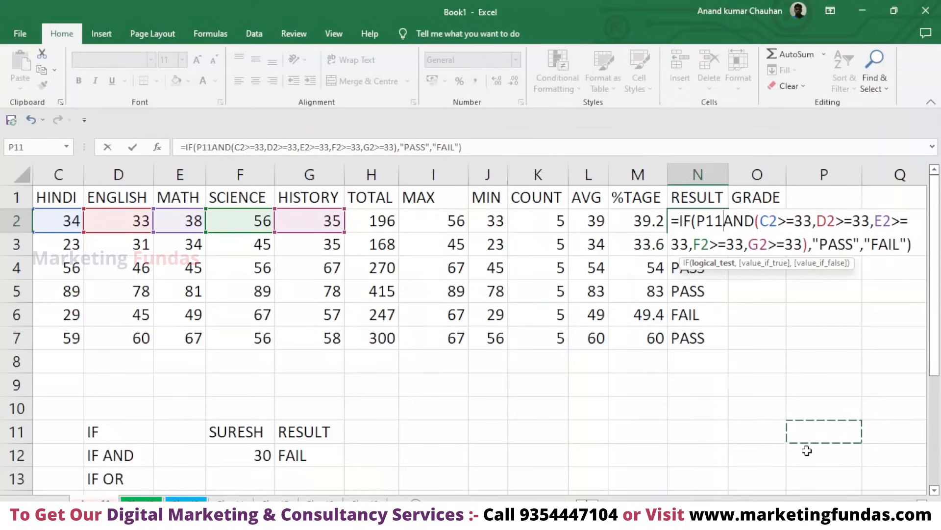
{"action": "key", "text": "ctrl+z"}
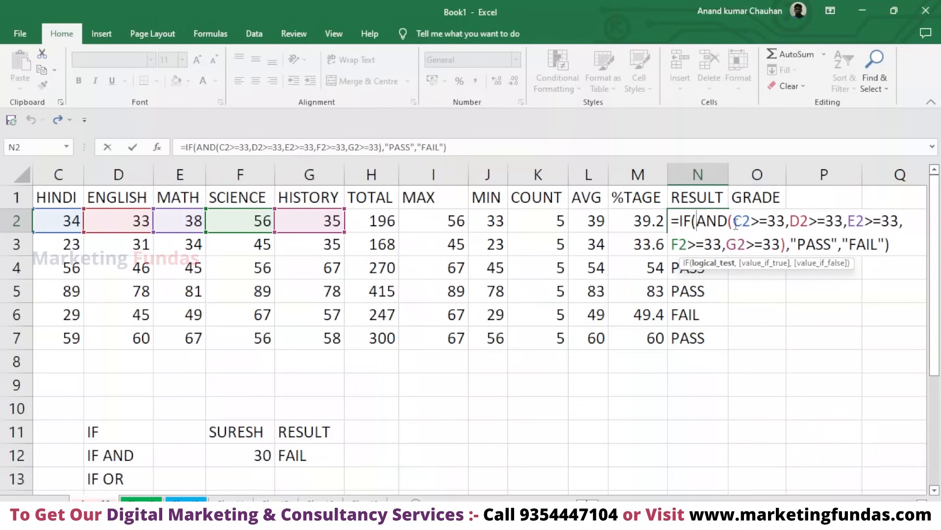
{"action": "key", "text": "Return"}
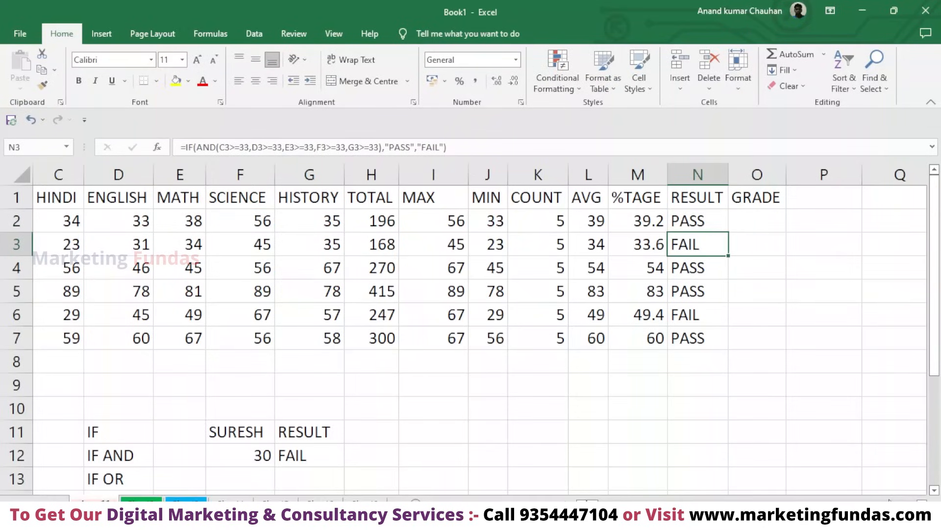
Step: Review the AND conditions and the "PASS" and "FAIL" arguments of the N2 formula, and the IF AND and IF OR list entries
{"action": "scroll", "coordinate": [471, 329], "scroll_direction": "up", "scroll_amount": 6}
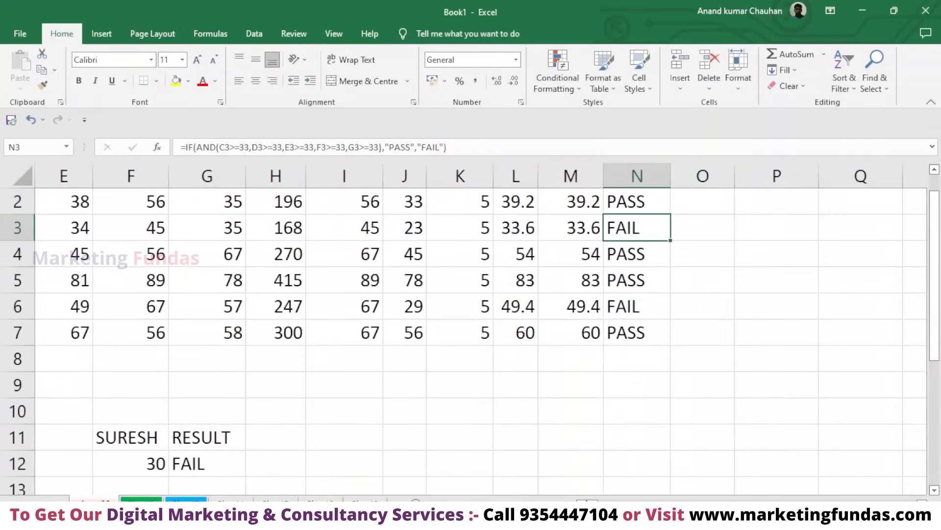
{"action": "scroll", "coordinate": [578, 383], "scroll_direction": "up", "scroll_amount": 1}
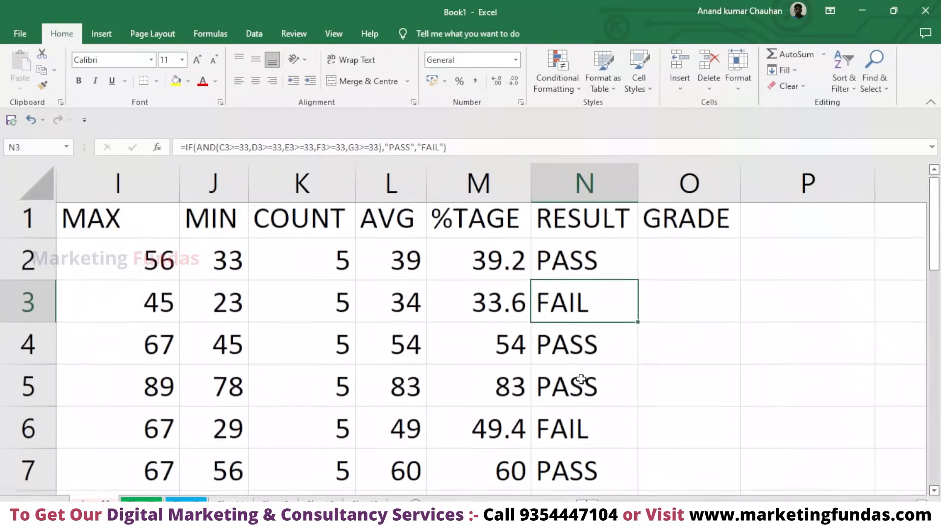
{"action": "left_click", "coordinate": [593, 277]}
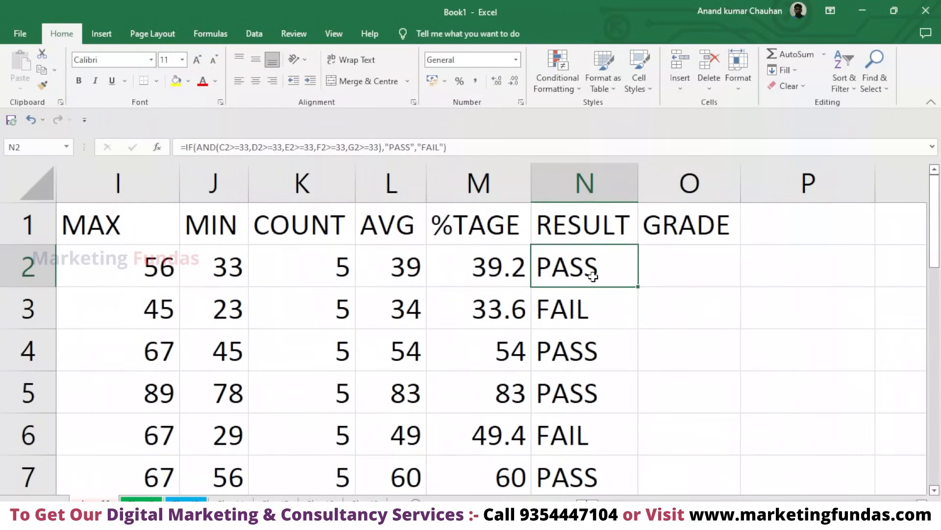
{"action": "double_click", "coordinate": [593, 277]}
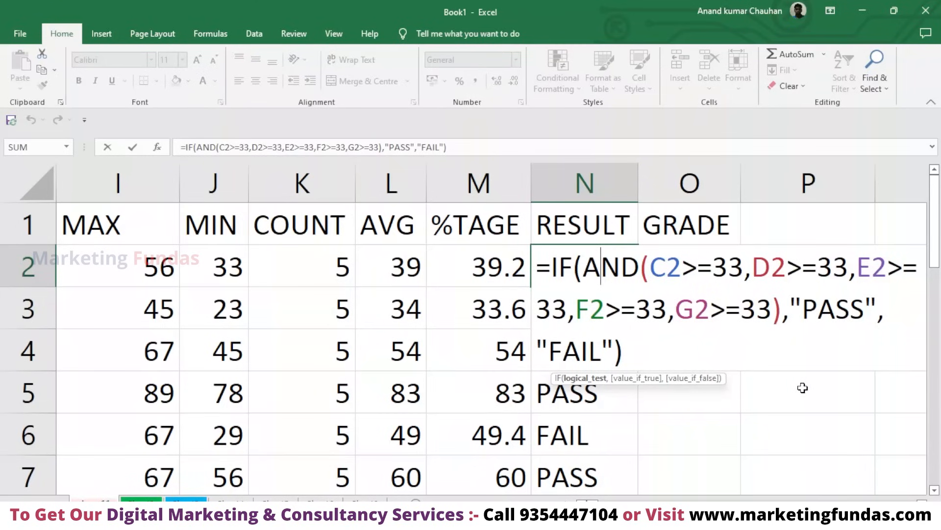
{"action": "left_click", "coordinate": [623, 356]}
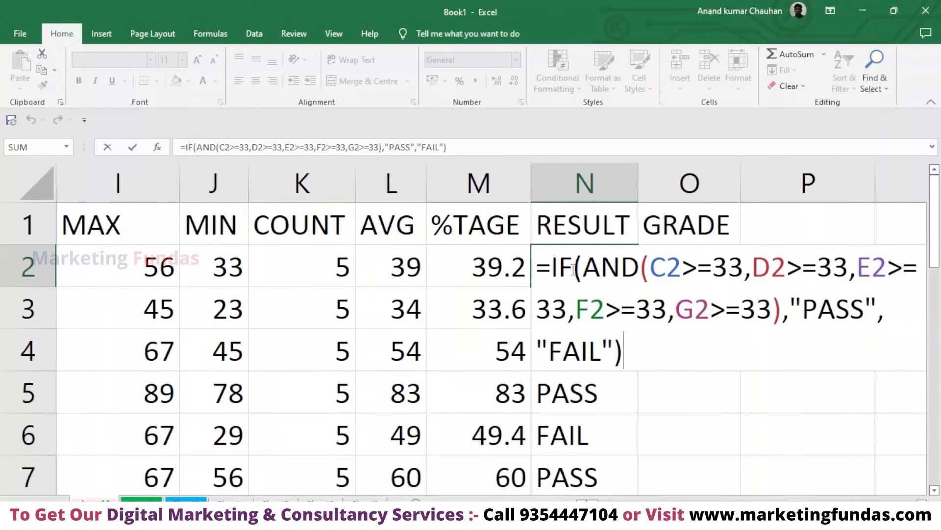
{"action": "left_click_drag", "start_coordinate": [583, 269], "coordinate": [783, 311]}
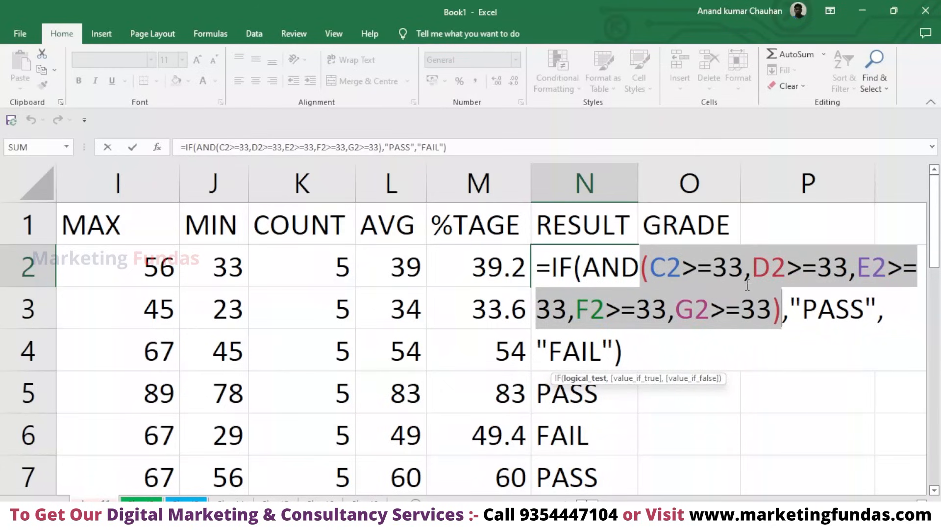
{"action": "left_click", "coordinate": [746, 284]}
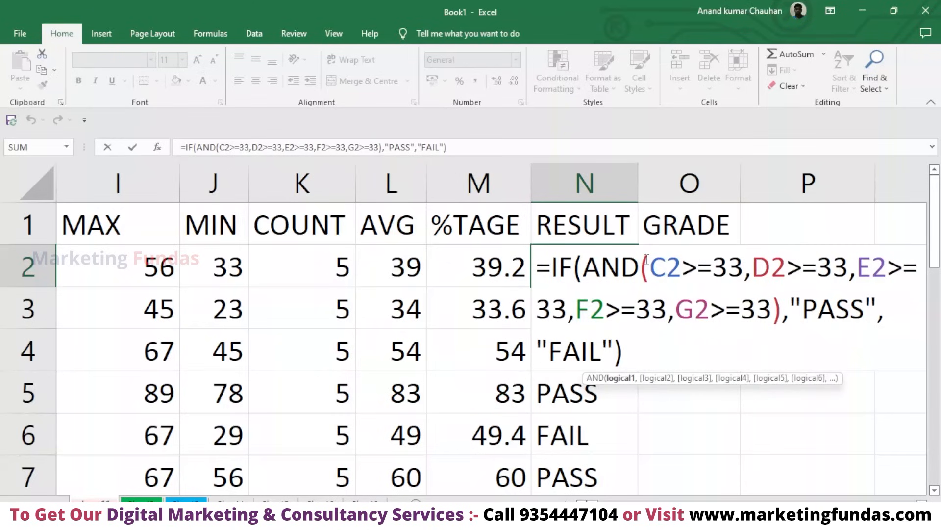
{"action": "left_click_drag", "start_coordinate": [648, 260], "coordinate": [567, 318]}
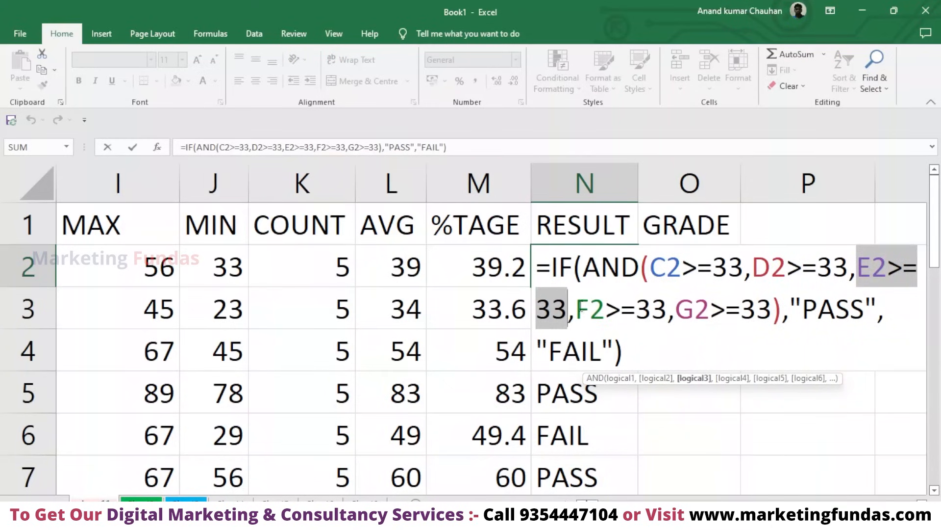
{"action": "left_click_drag", "start_coordinate": [577, 309], "coordinate": [770, 334]}
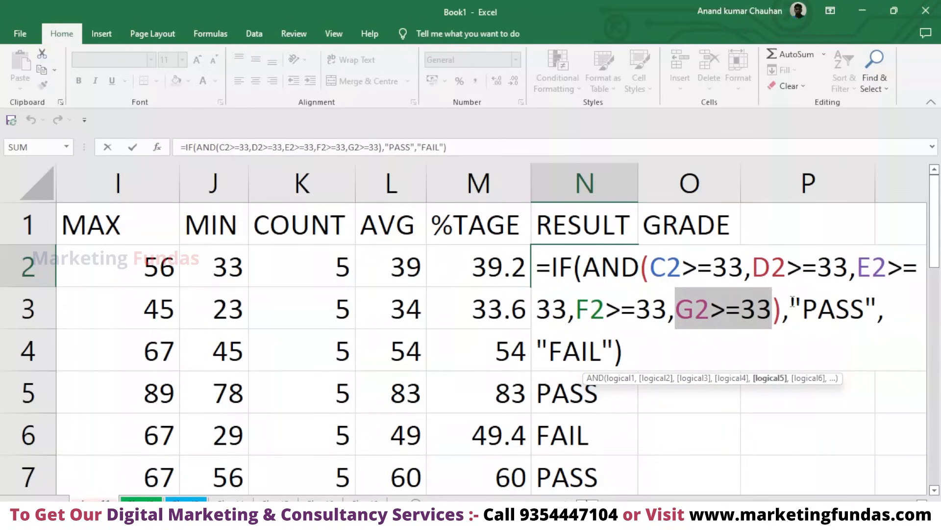
{"action": "left_click_drag", "start_coordinate": [790, 304], "coordinate": [878, 307]}
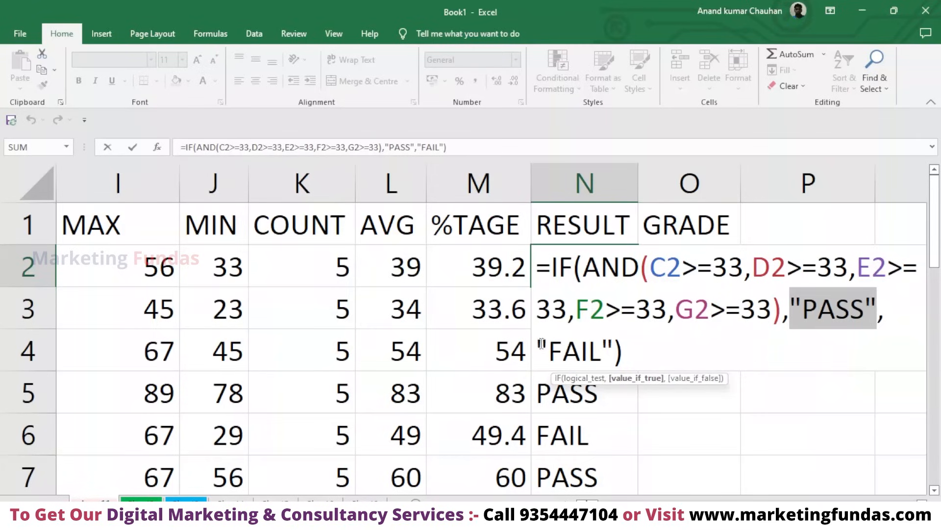
{"action": "left_click_drag", "start_coordinate": [537, 349], "coordinate": [615, 348]}
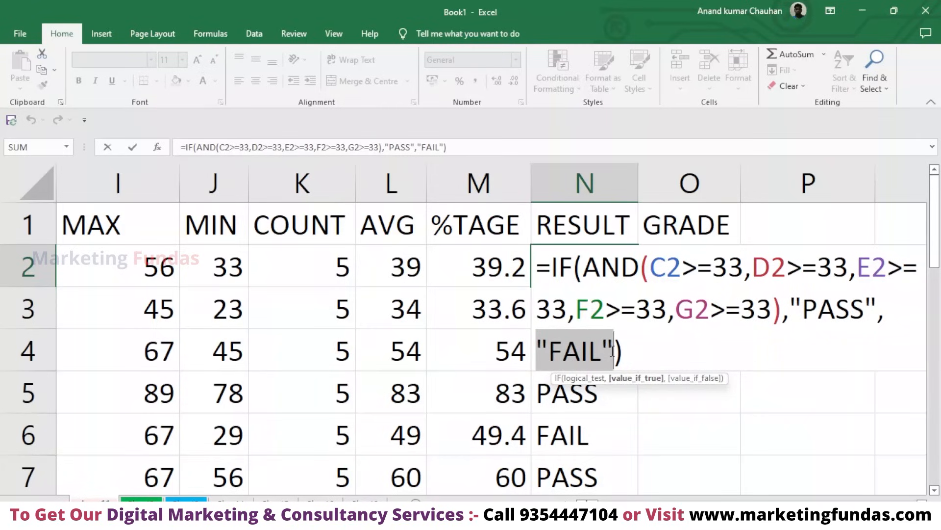
{"action": "left_click", "coordinate": [645, 354]}
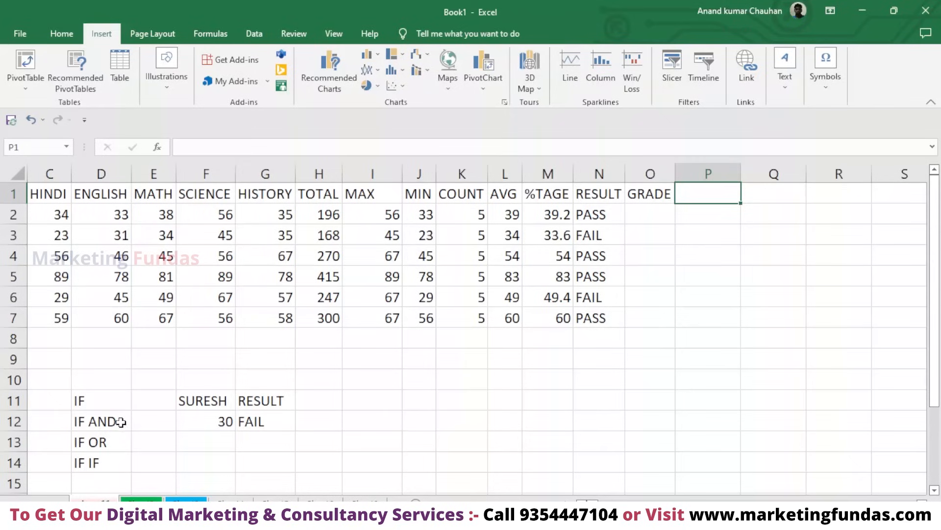
{"action": "left_click", "coordinate": [101, 425]}
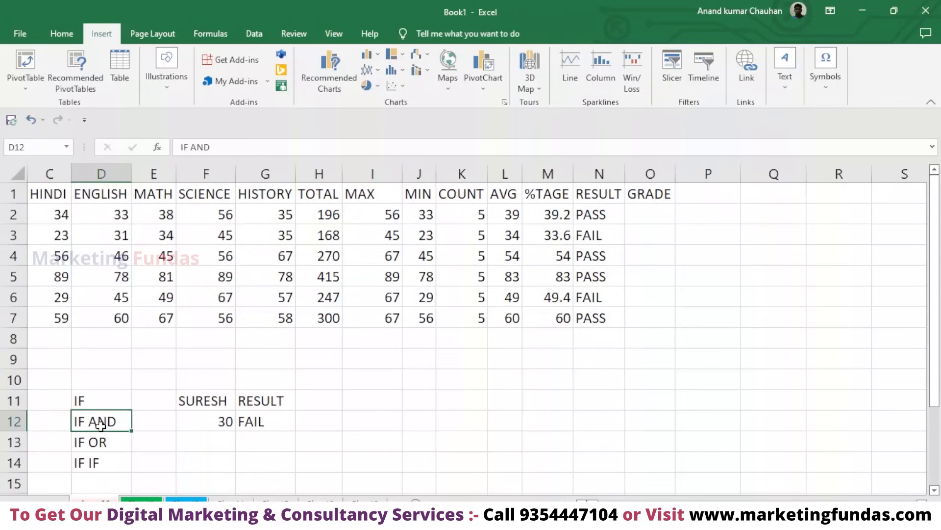
{"action": "left_click", "coordinate": [110, 446]}
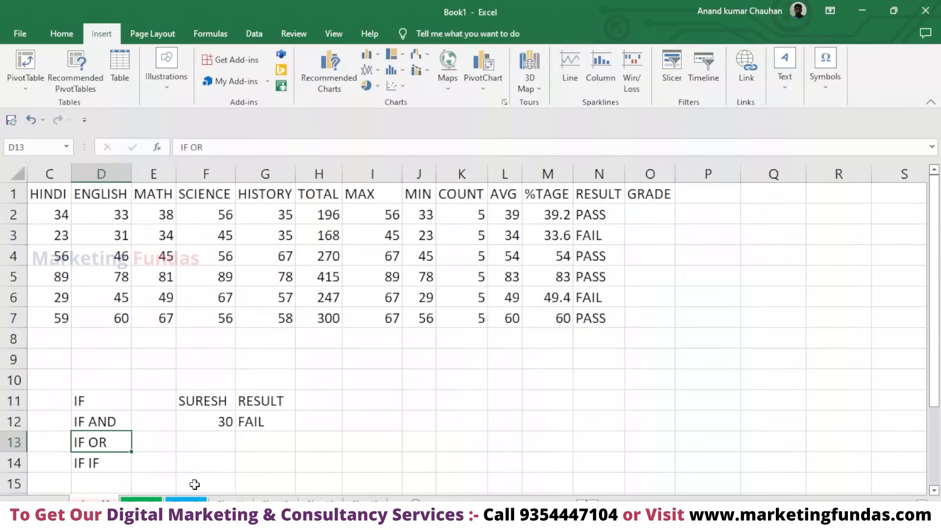
Step: Add the column heading RESULT-2 in cell P1, beside GRADE
{"action": "left_click", "coordinate": [716, 196]}
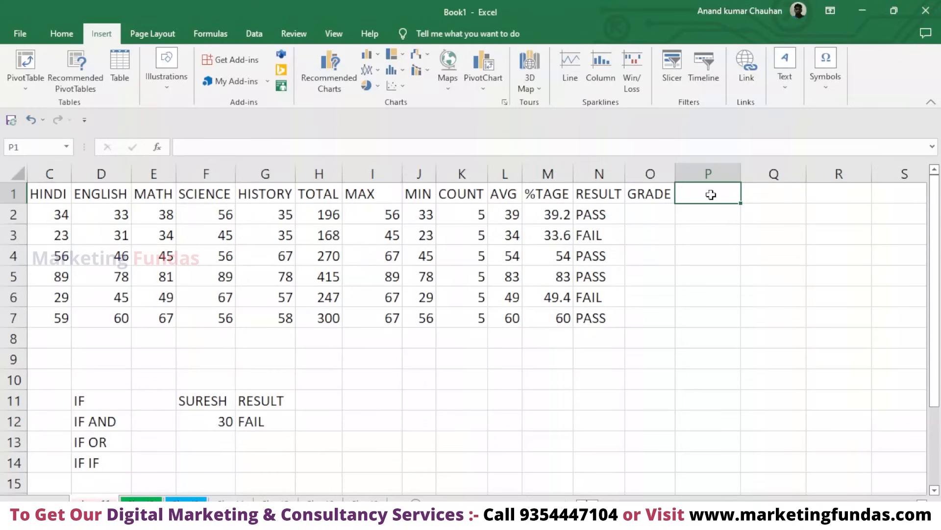
{"action": "type", "text": "RESULT"}
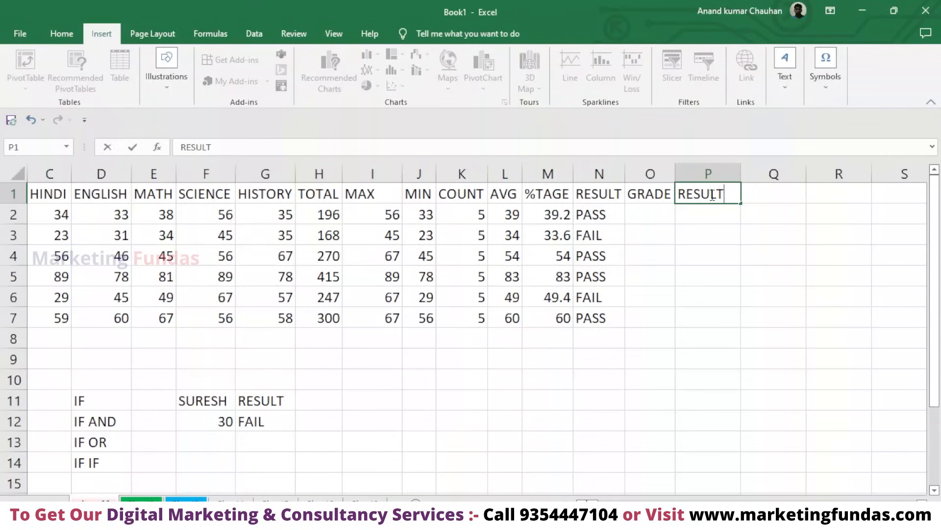
{"action": "type", "text": "_"}
{"action": "key", "text": "BackSpace"}
{"action": "type", "text": "-2"}
Step: Start an IF formula in cell P2 under RESULT-2 with its opening bracket
{"action": "left_click", "coordinate": [715, 215]}
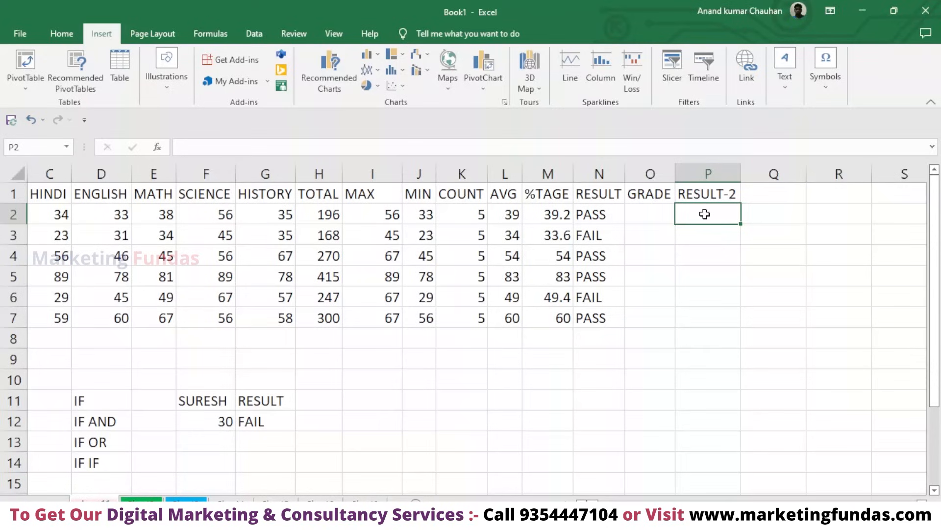
{"action": "double_click", "coordinate": [706, 215]}
{"action": "type", "text": "IF"}
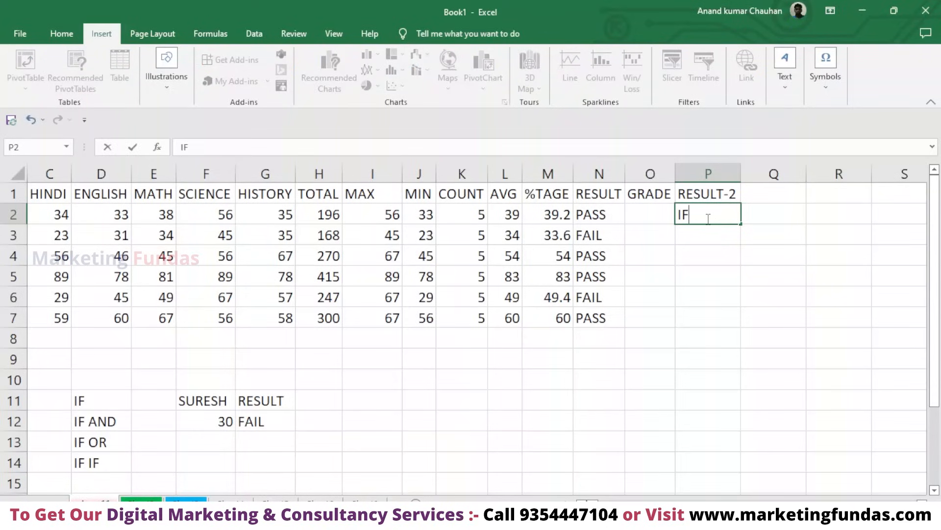
{"action": "key", "text": "BackSpace"}
{"action": "key", "text": "BackSpace"}
{"action": "type", "text": "=iF"}
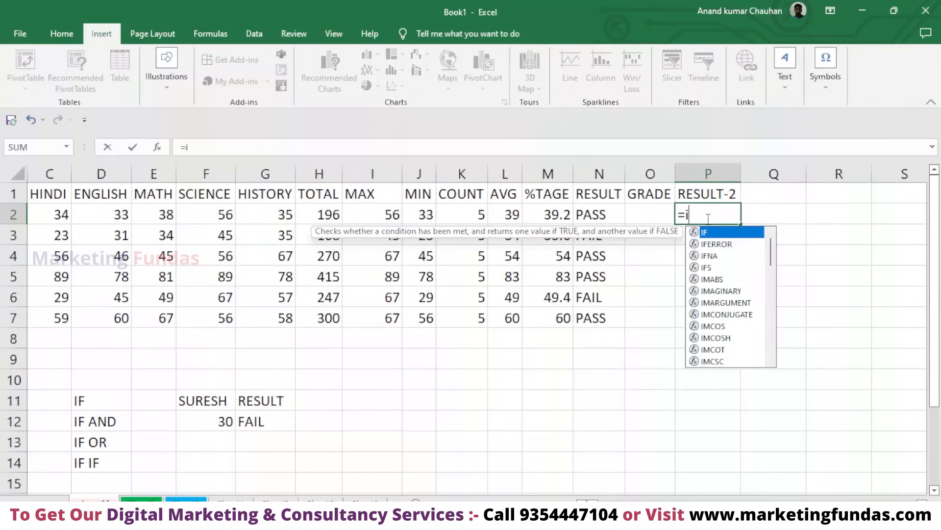
{"action": "key", "text": "BackSpace"}
{"action": "key", "text": "BackSpace"}
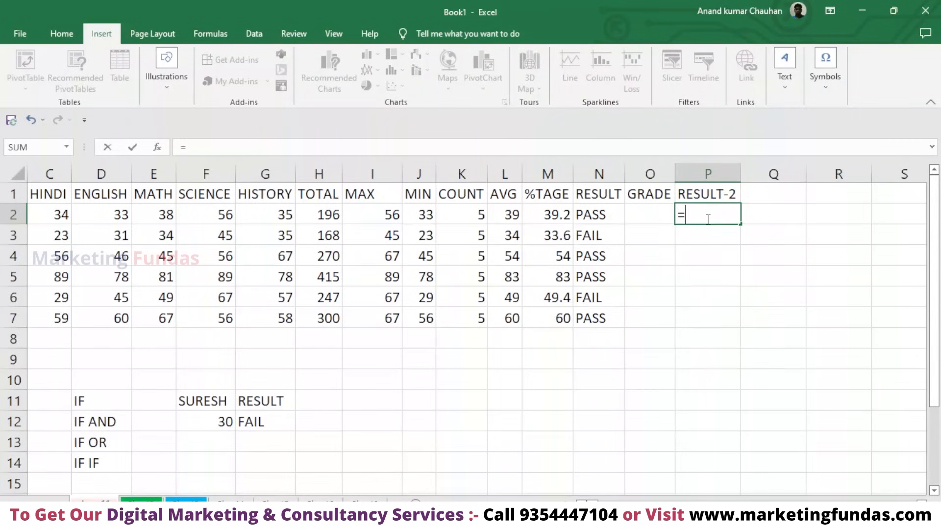
{"action": "type", "text": "IF"}
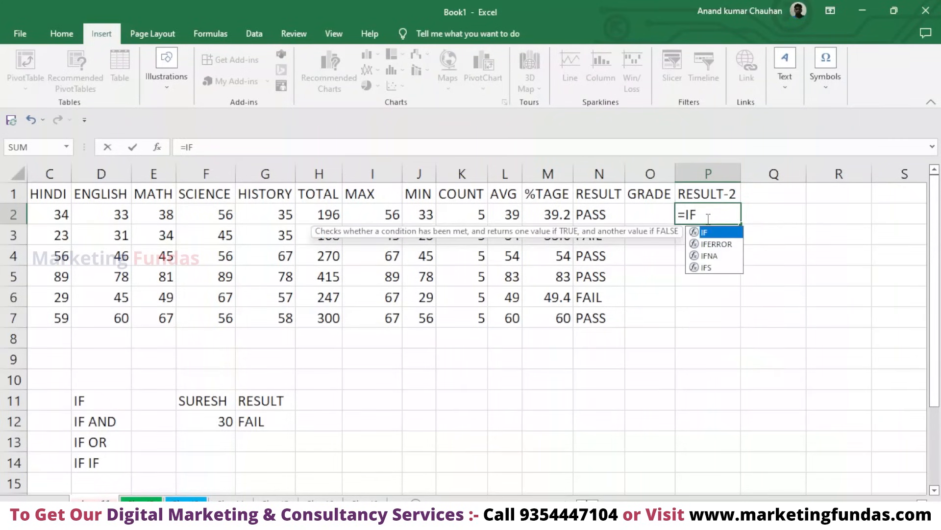
{"action": "type", "text": "("}
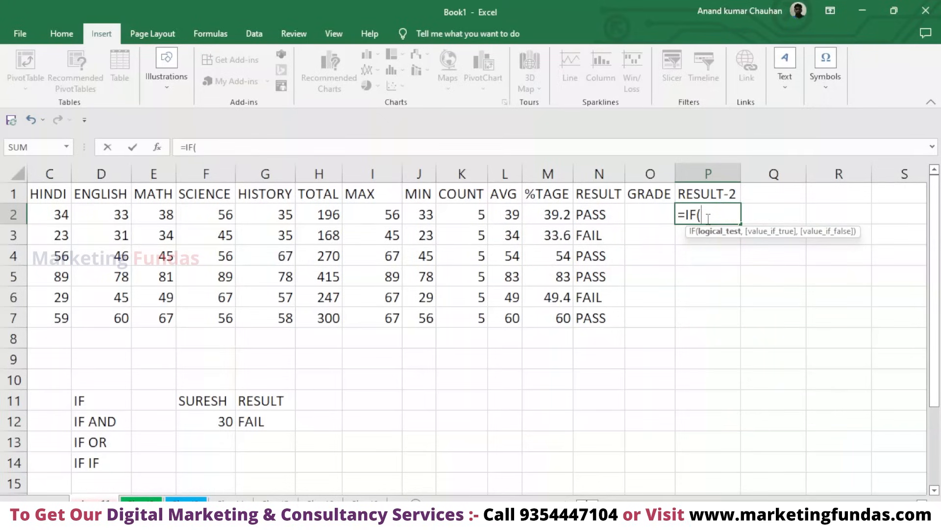
Step: Nest an OR function with its opening bracket as the logical test of the P2 IF formula
{"action": "type", "text": "OR"}
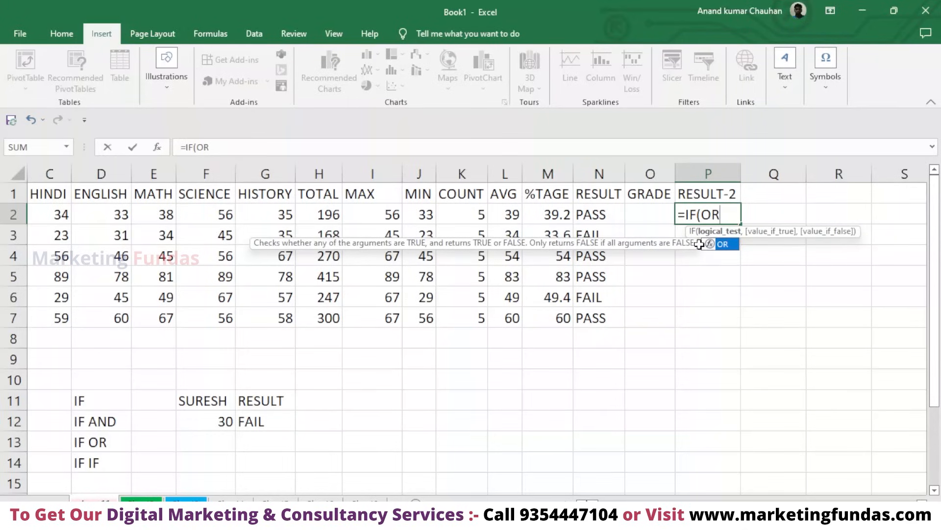
{"action": "type", "text": "("}
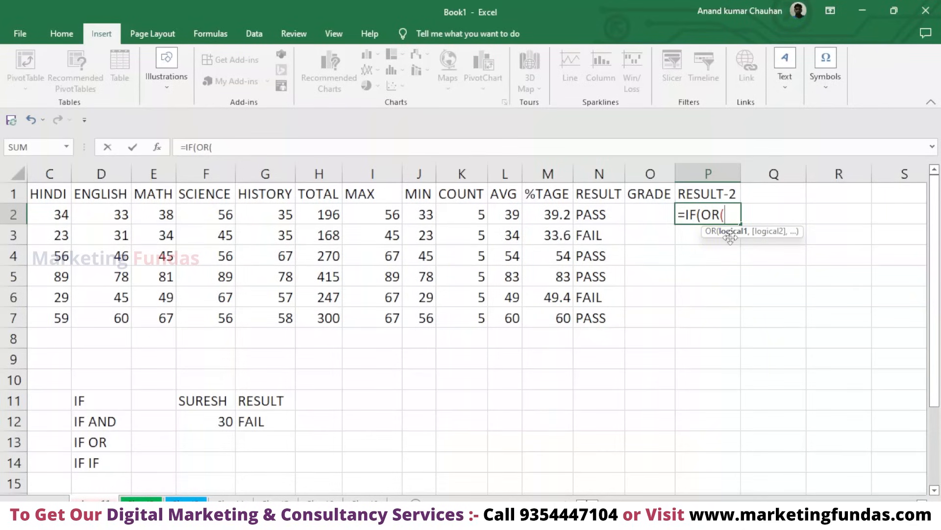
{"action": "key", "text": "BackSpace"}
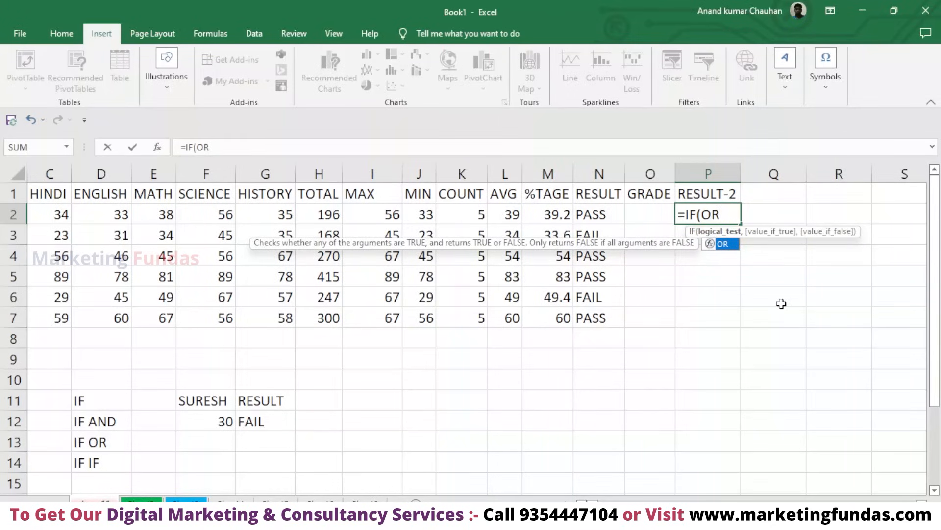
{"action": "type", "text": "("}
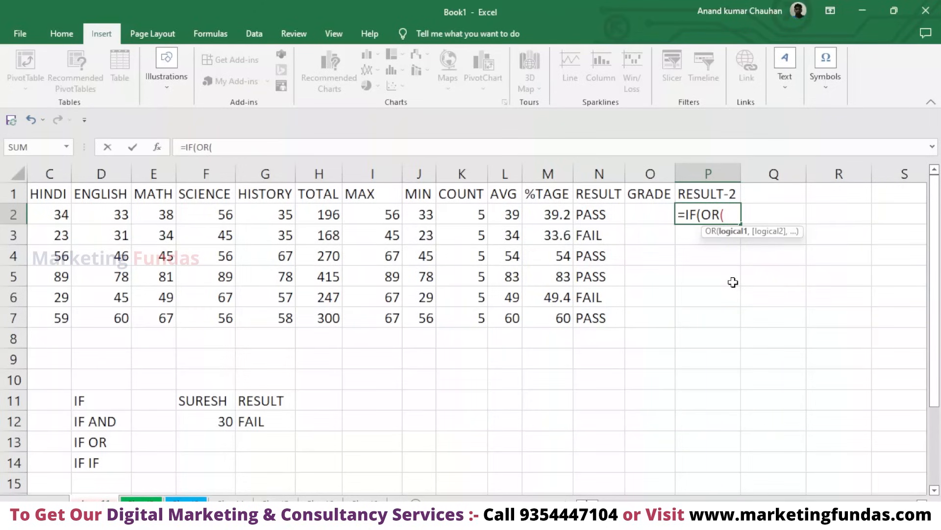
Step: Supply the Hindi and English mark conditions C2<33 and D2<33 as the first two OR conditions in P2
{"action": "left_click", "coordinate": [43, 217]}
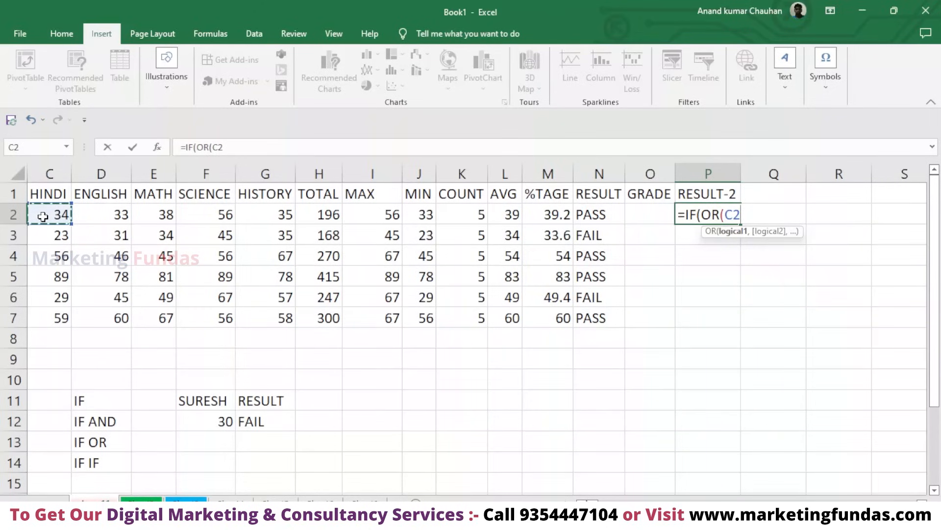
{"action": "type", "text": "<33,"}
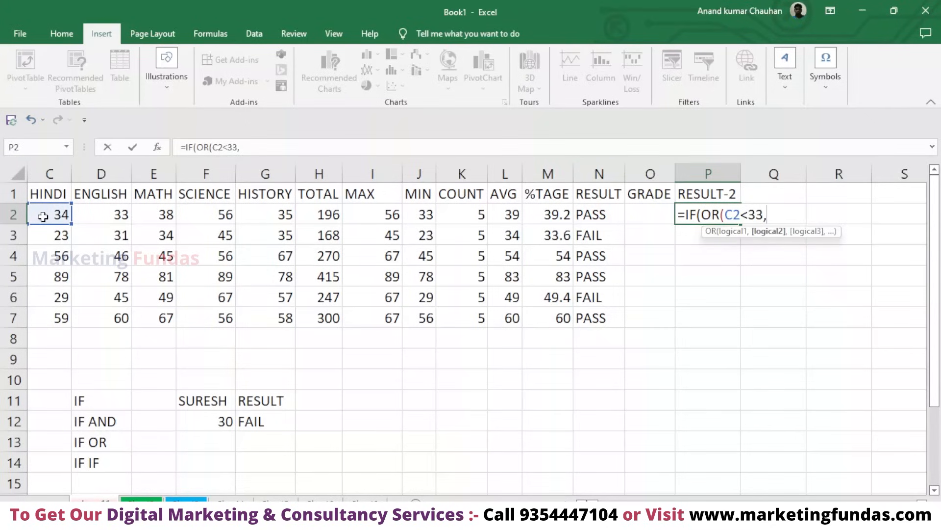
{"action": "left_click", "coordinate": [116, 221]}
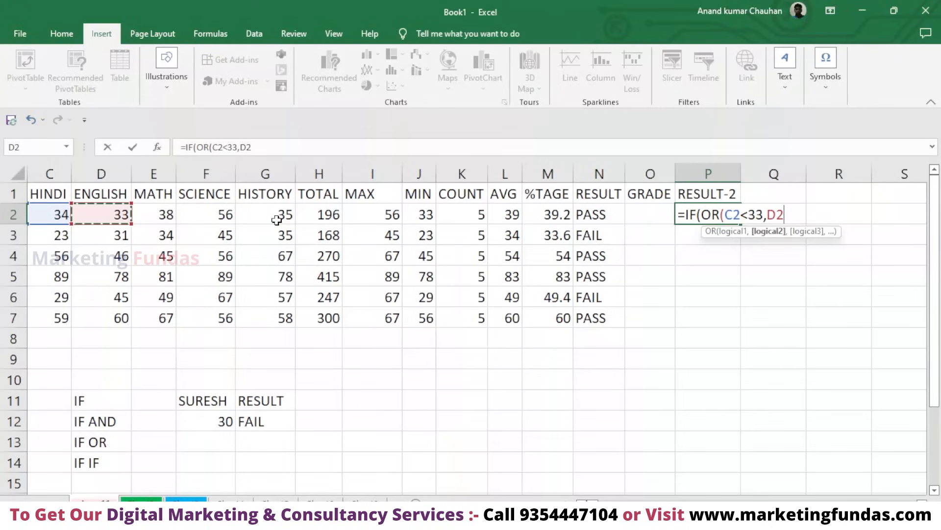
{"action": "type", "text": ","}
{"action": "key", "text": "BackSpace"}
{"action": "type", "text": "<33"}
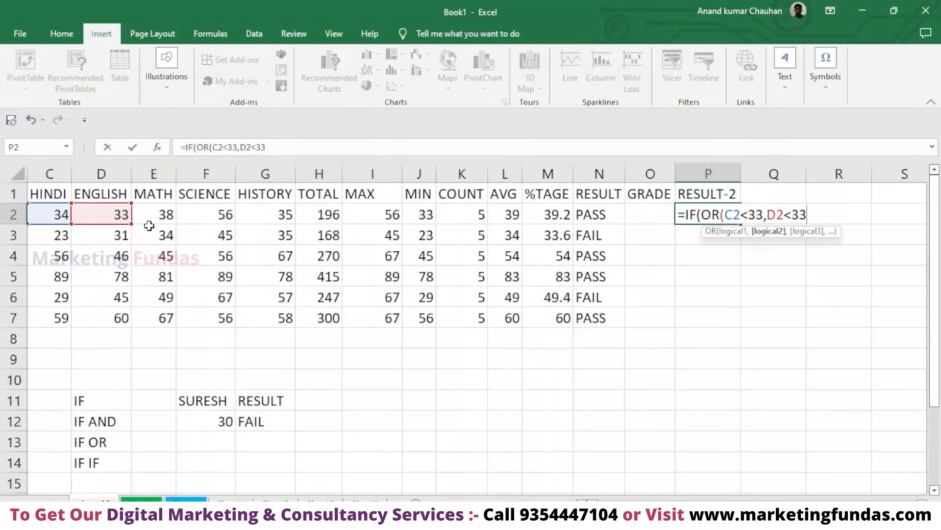
{"action": "key", "text": "Return"}
{"action": "left_click", "coordinate": [478, 310]}
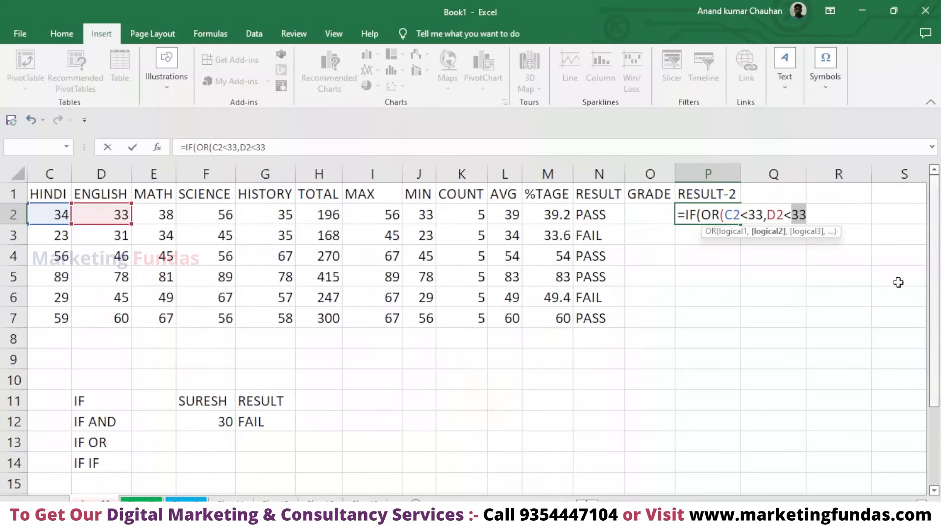
{"action": "left_click", "coordinate": [822, 216]}
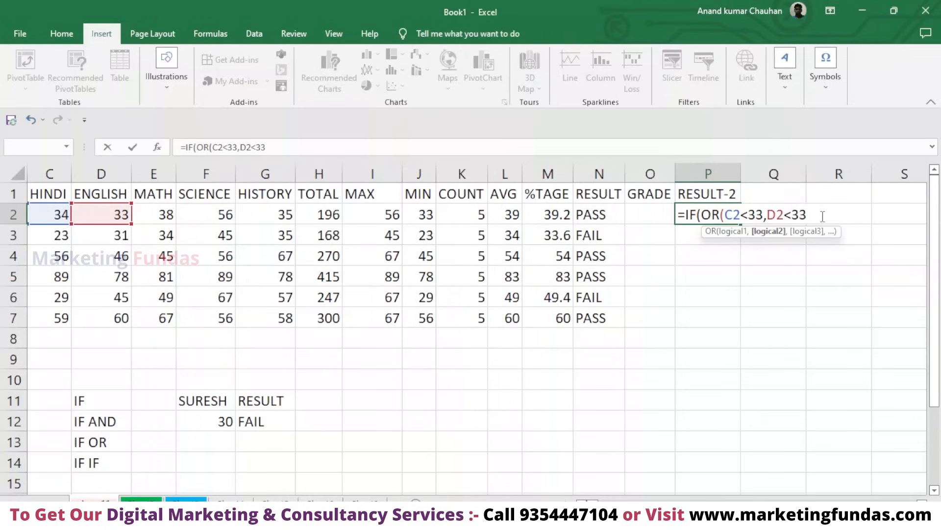
Step: Add the Math mark condition E2<33 as the third OR condition in P2
{"action": "type", "text": ","}
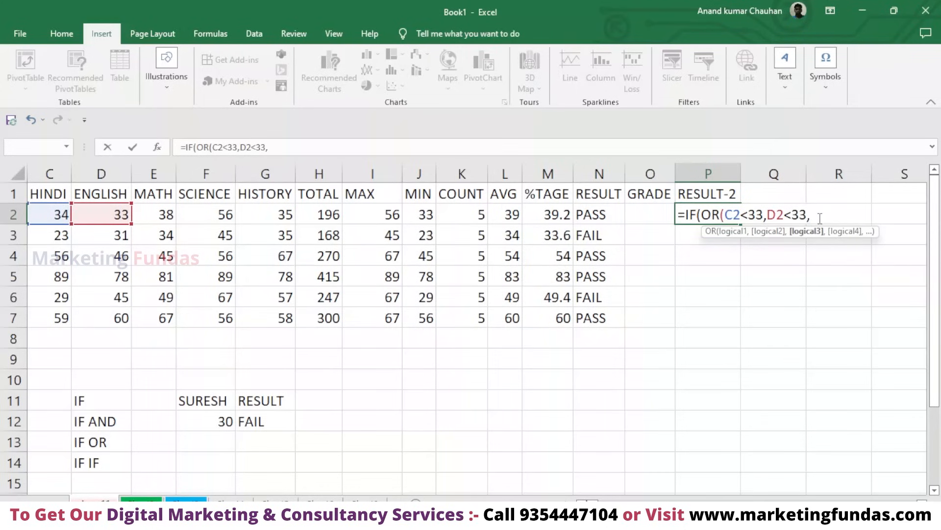
{"action": "left_click", "coordinate": [152, 215]}
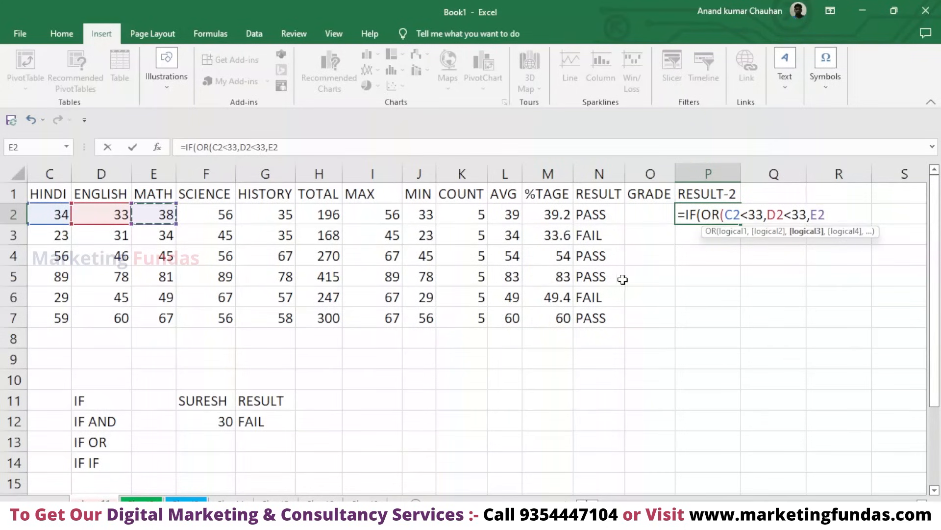
{"action": "type", "text": "<33,"}
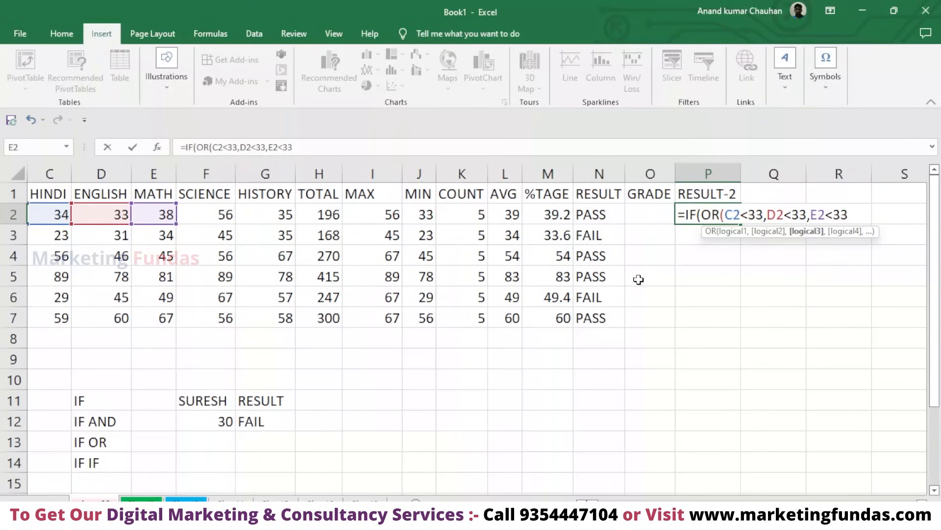
Step: Add the Science and History mark conditions F2<33 and G2<33 to the OR function in P2 and close its bracket
{"action": "left_click", "coordinate": [211, 210]}
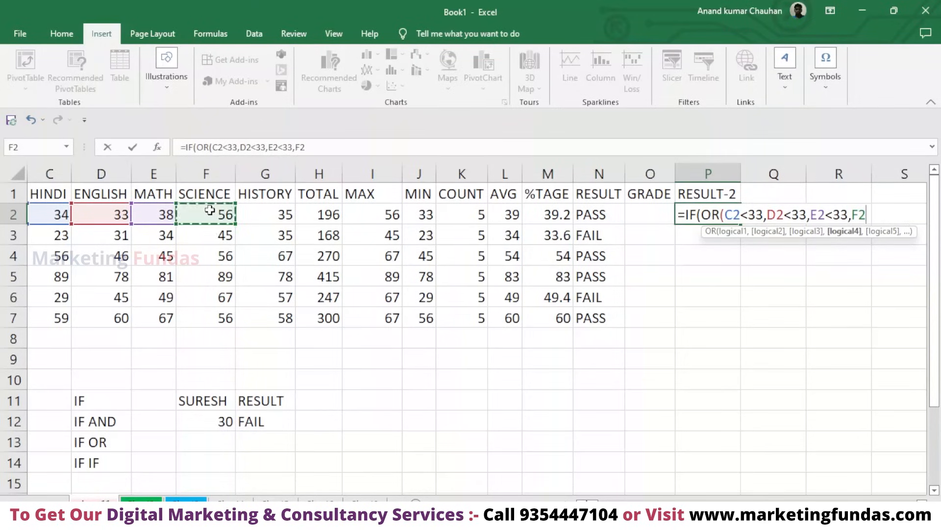
{"action": "type", "text": "<33"}
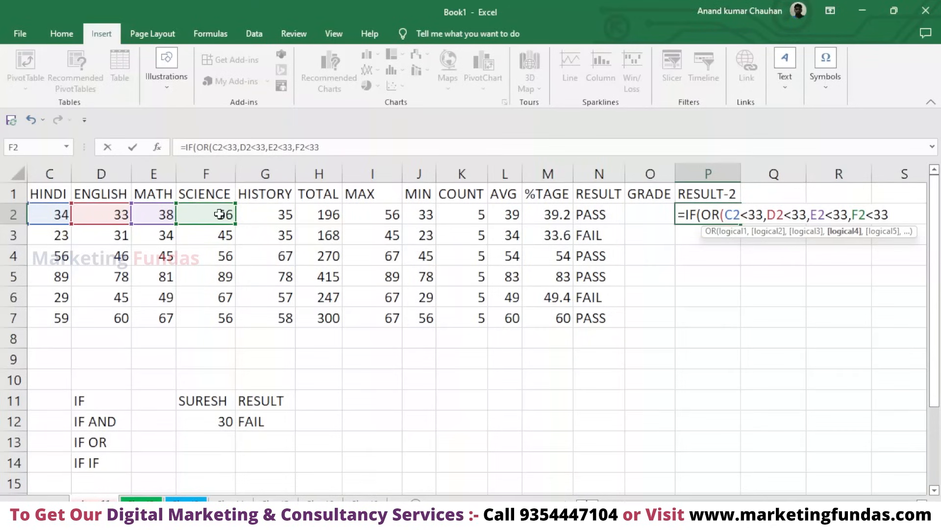
{"action": "type", "text": ","}
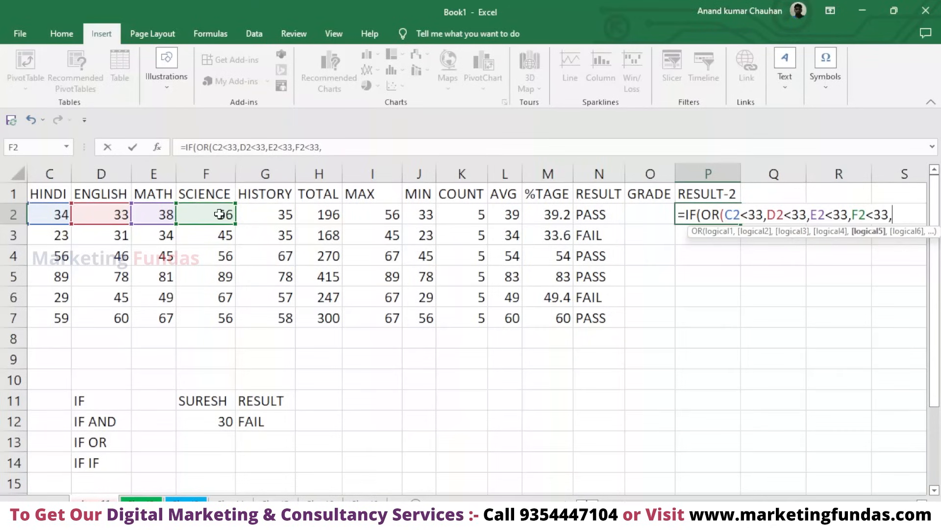
{"action": "left_click", "coordinate": [286, 218]}
{"action": "type", "text": "<33"}
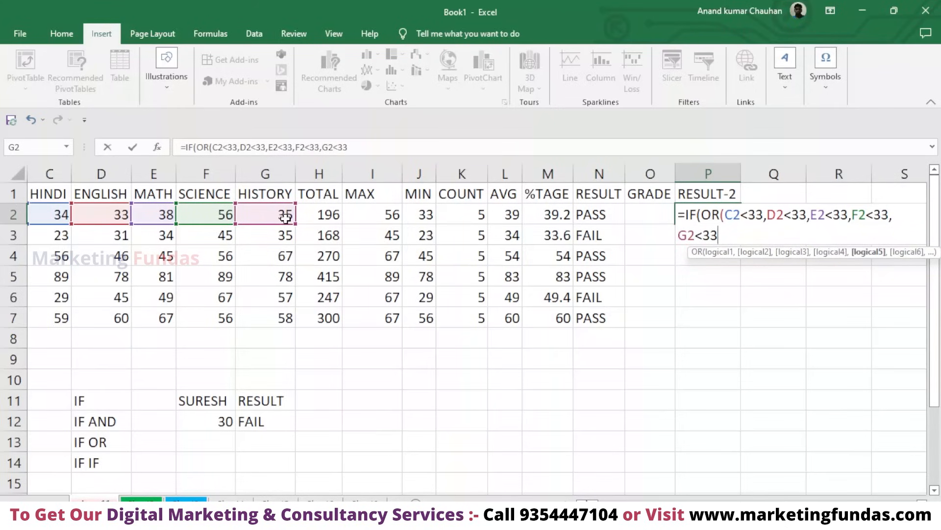
{"action": "type", "text": ")"}
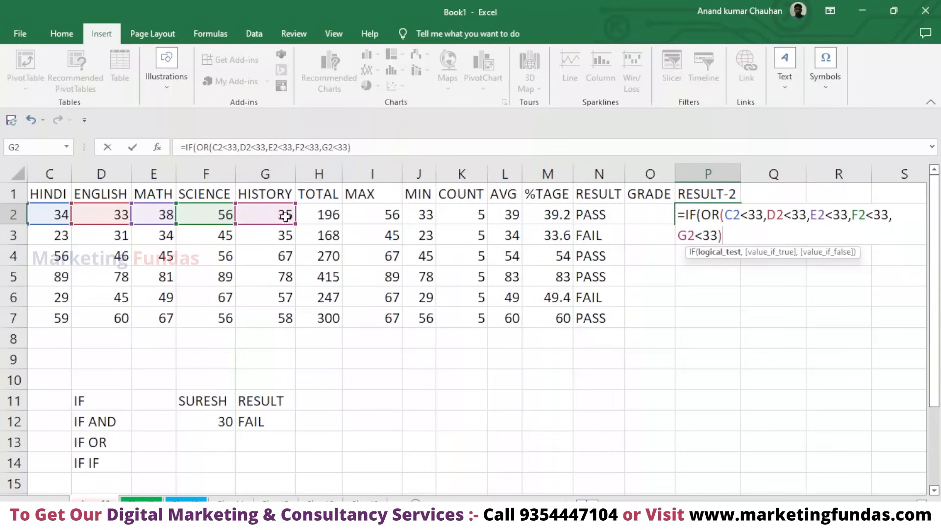
{"action": "left_click_drag", "start_coordinate": [725, 214], "coordinate": [798, 232]}
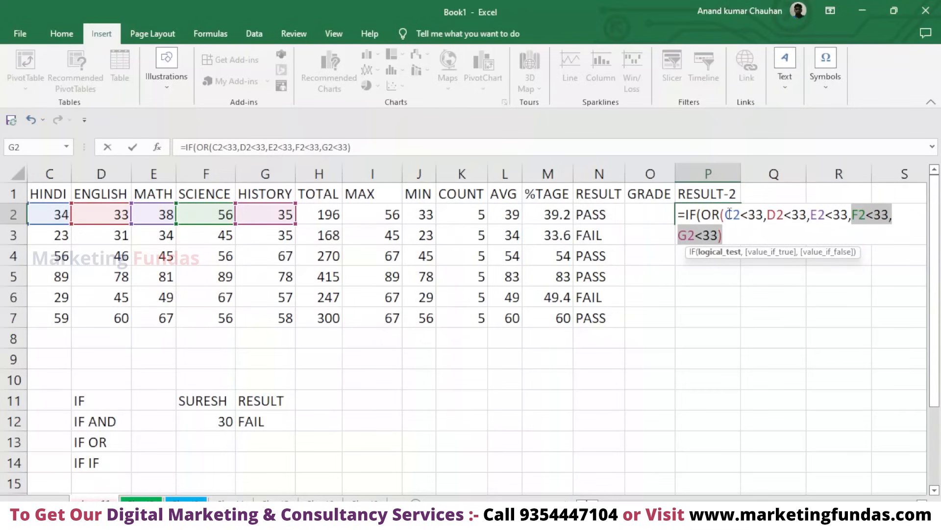
{"action": "left_click_drag", "start_coordinate": [724, 216], "coordinate": [765, 220]}
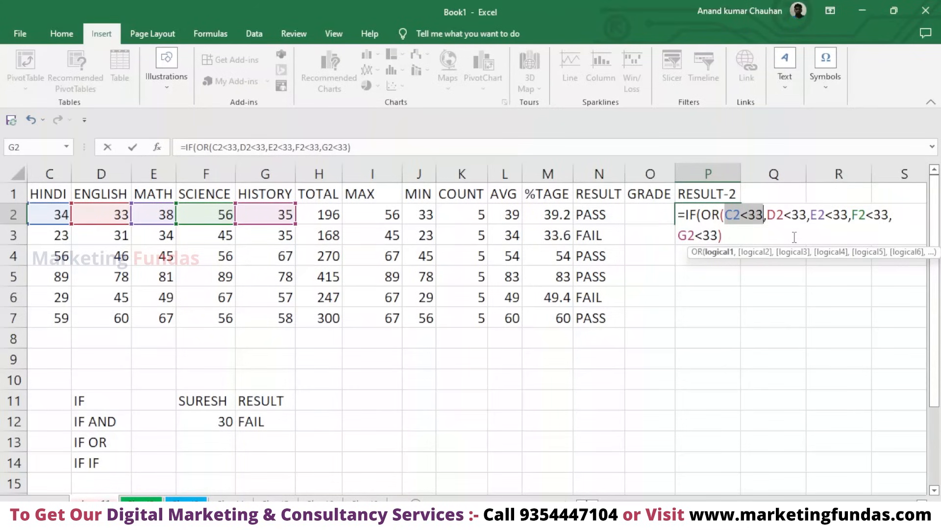
{"action": "left_click", "coordinate": [743, 233]}
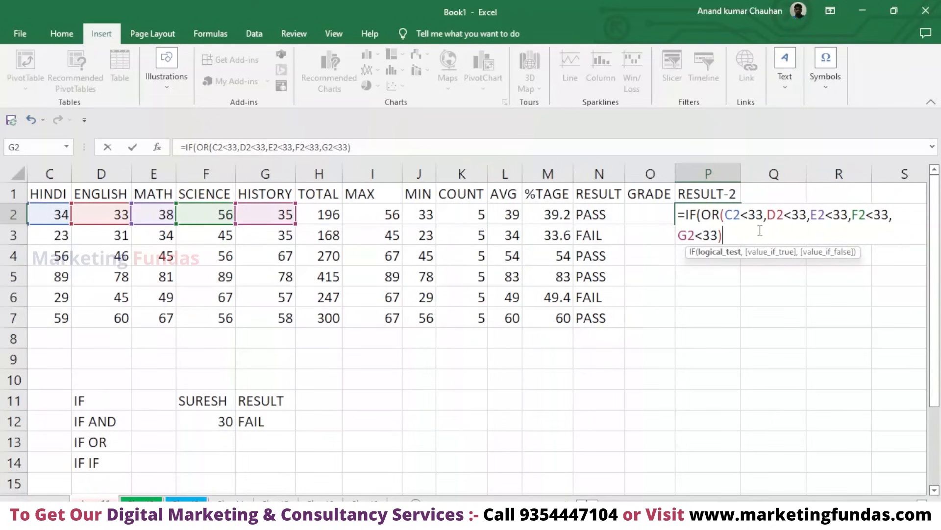
Step: Supply "FAIL" in quotation marks as the value-if-true argument of the P2 IF formula, followed by a comma
{"action": "type", "text": ","}
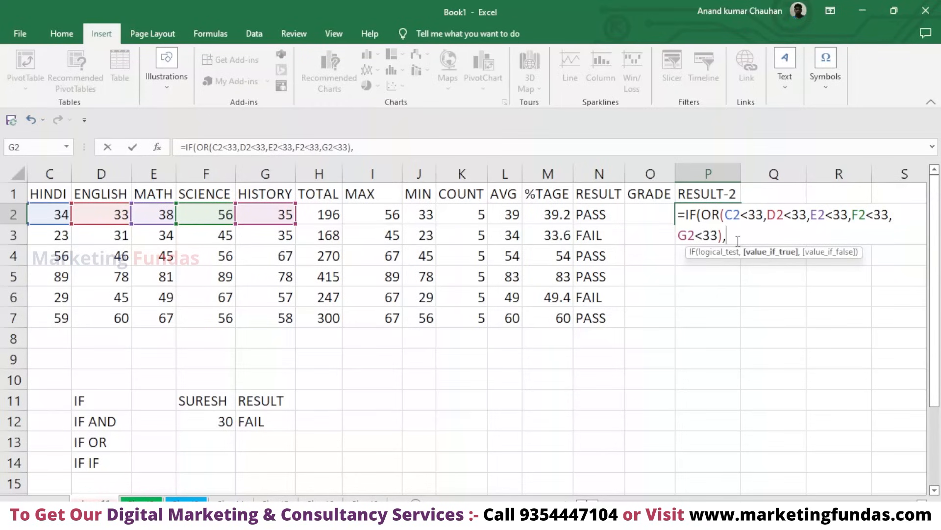
{"action": "type", "text": "F"}
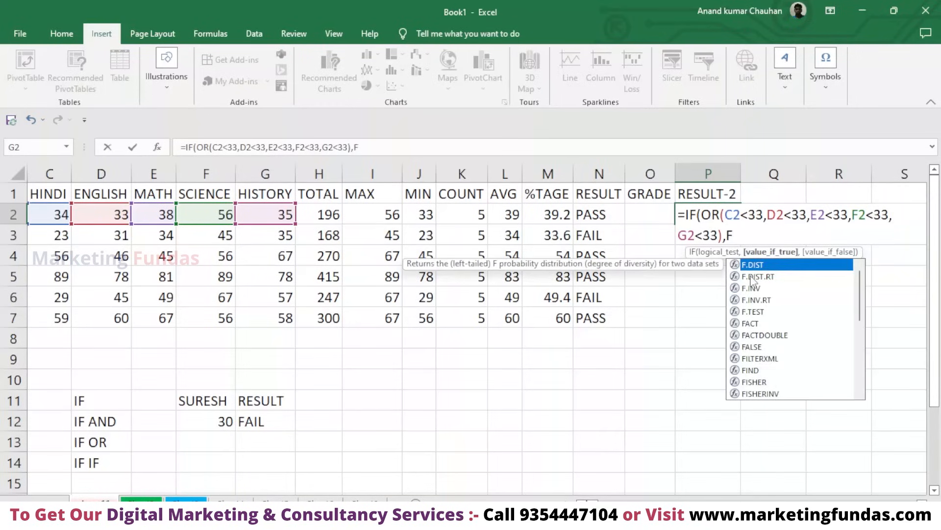
{"action": "type", "text": "AIL"}
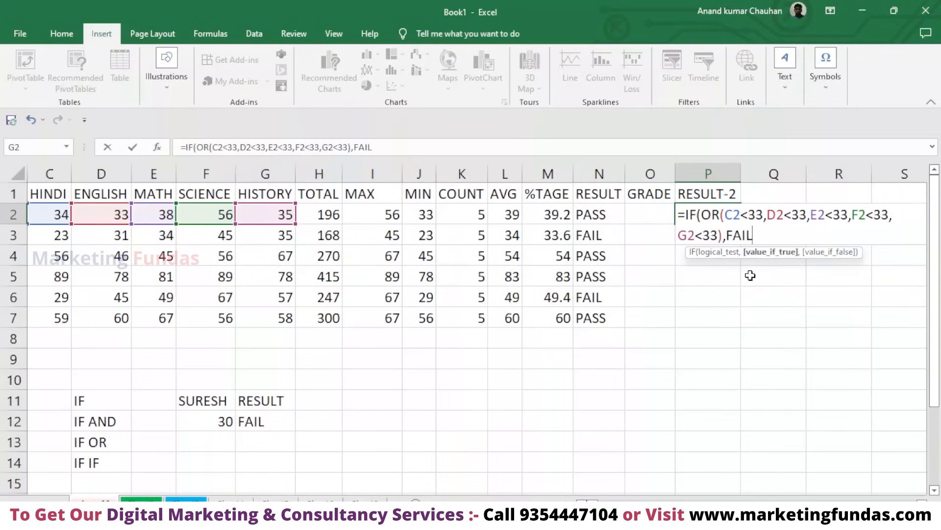
{"action": "key", "text": "BackSpace"}
{"action": "key", "text": "BackSpace"}
{"action": "key", "text": "BackSpace"}
{"action": "key", "text": "BackSpace"}
{"action": "type", "text": "\""}
{"action": "type", "text": "FAIL"}
{"action": "type", "text": " , \\"}
{"action": "key", "text": "BackSpace"}
{"action": "key", "text": "BackSpace"}
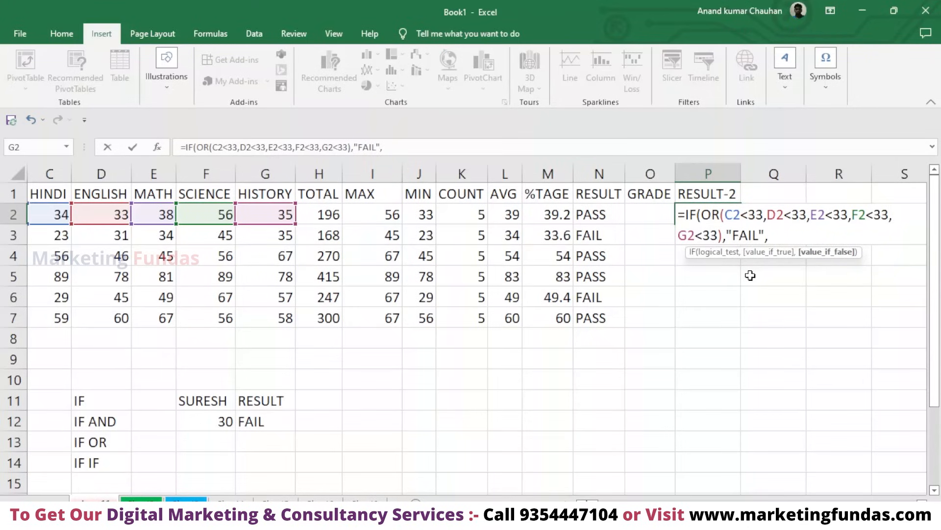
Step: Supply "PASS" as the value-if-false argument, close the IF bracket and enter the formula in P2
{"action": "type", "text": "("}
{"action": "key", "text": "BackSpace"}
{"action": "type", "text": "\"PASS\")"}
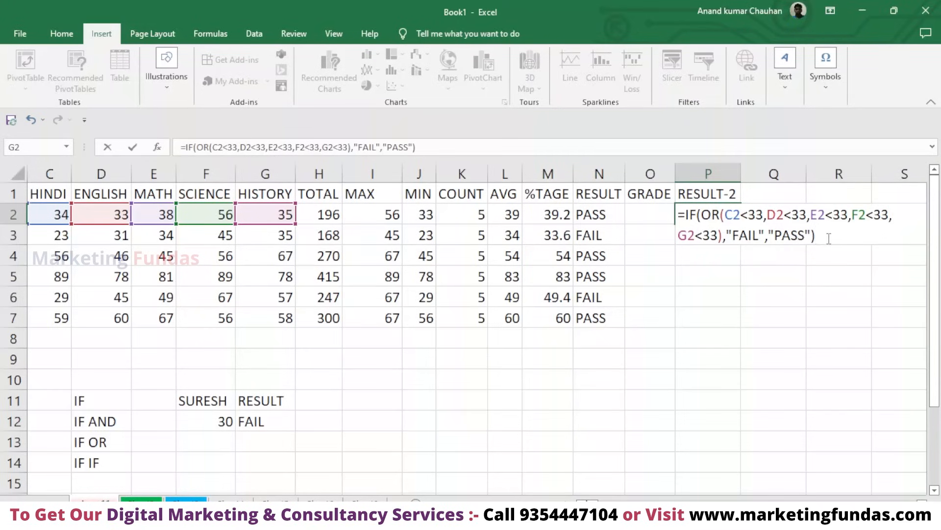
{"action": "key", "text": "Return"}
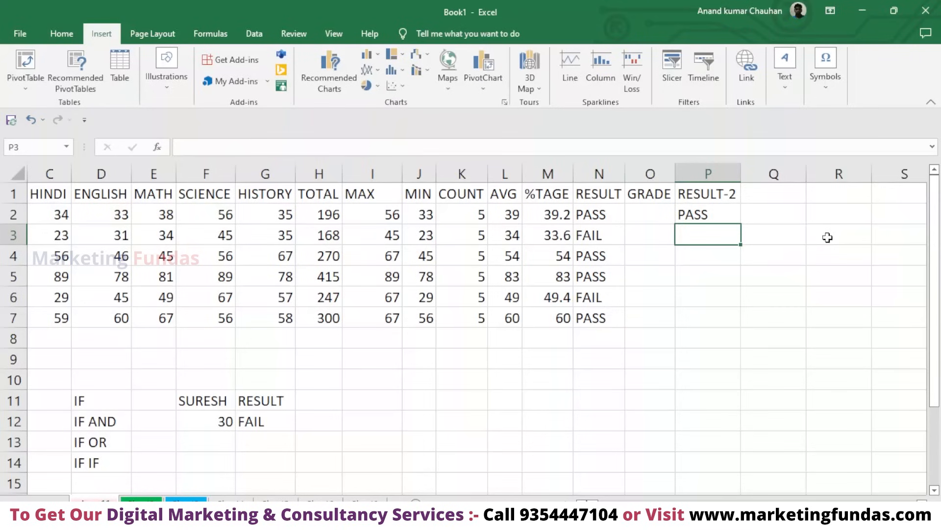
Step: Fill the RESULT-2 formula from P2 down through P7 for the remaining students
{"action": "left_click", "coordinate": [705, 214]}
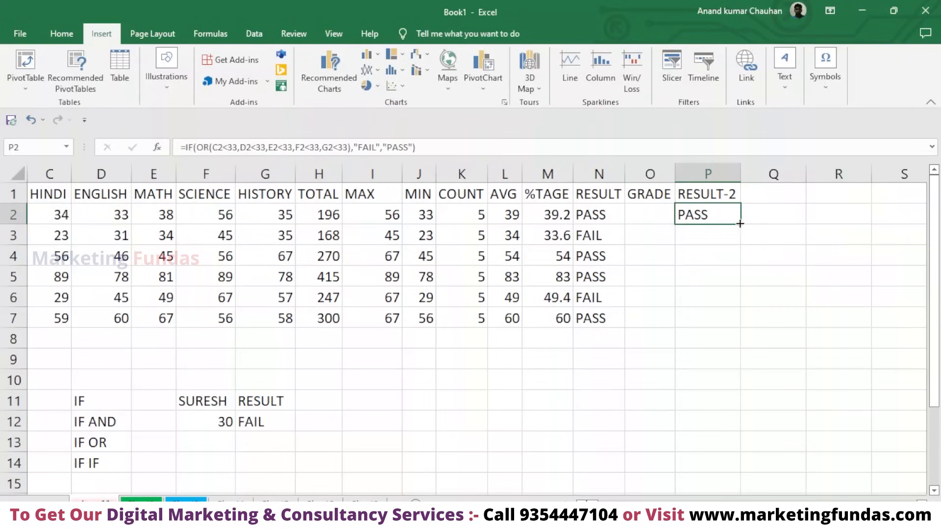
{"action": "double_click", "coordinate": [741, 223]}
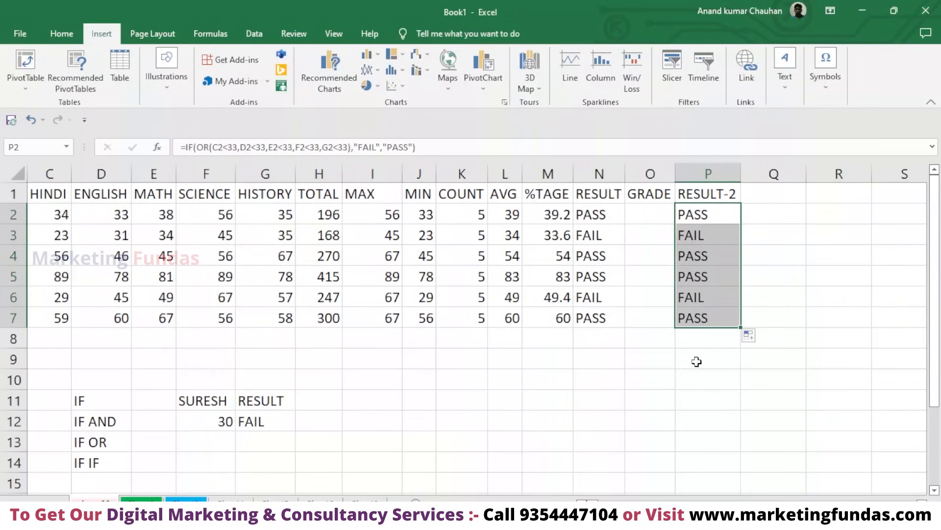
{"action": "left_click", "coordinate": [702, 344]}
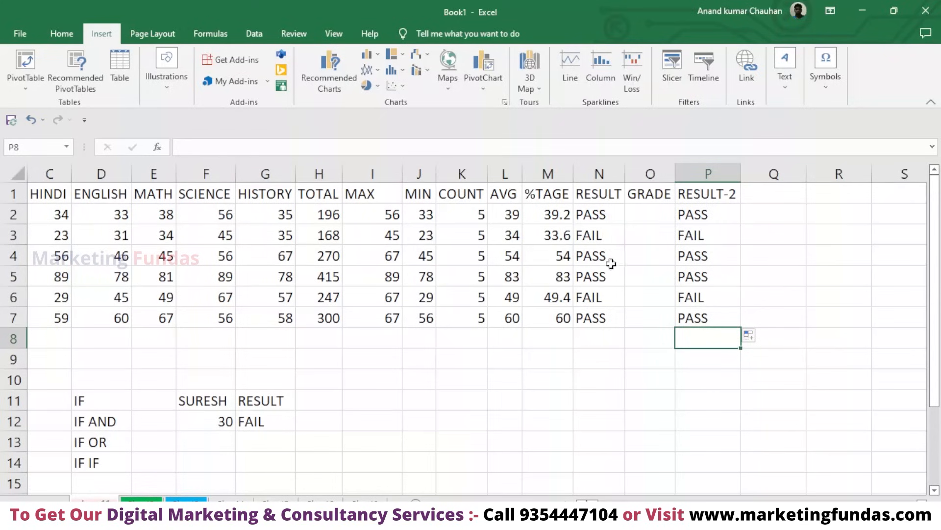
Step: Examine the P2 formula's OR conditions and its FAIL and PASS arguments, leaving the formula as it was
{"action": "left_click", "coordinate": [722, 220]}
{"action": "double_click", "coordinate": [724, 218]}
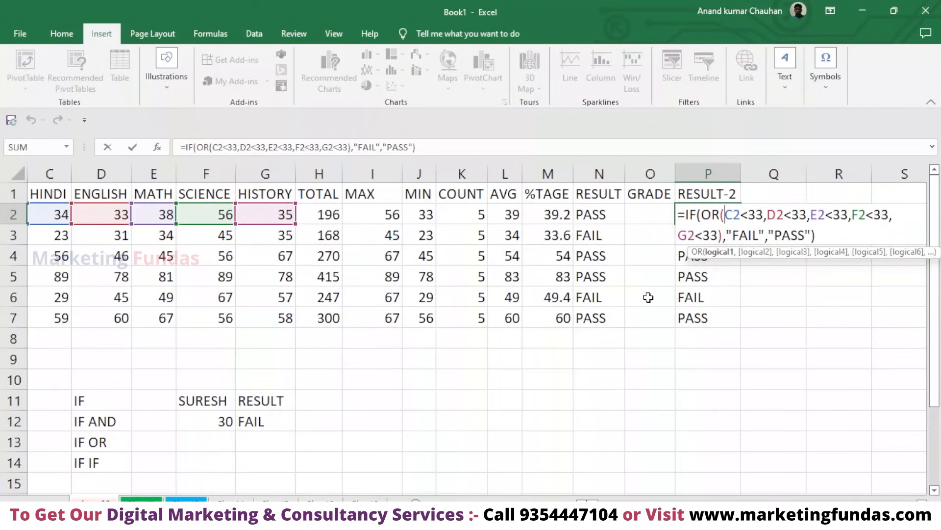
{"action": "left_click_drag", "start_coordinate": [724, 214], "coordinate": [808, 216]}
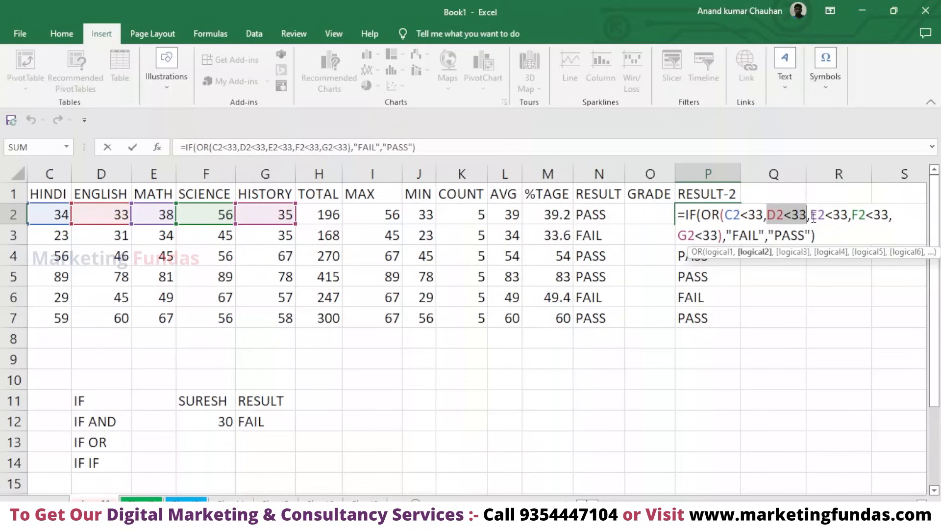
{"action": "left_click", "coordinate": [854, 214]}
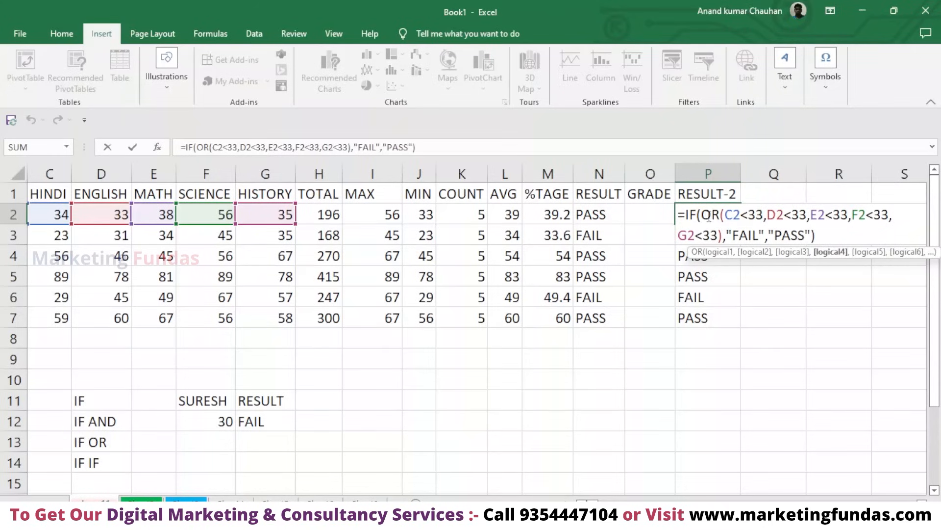
{"action": "left_click_drag", "start_coordinate": [720, 214], "coordinate": [725, 236]}
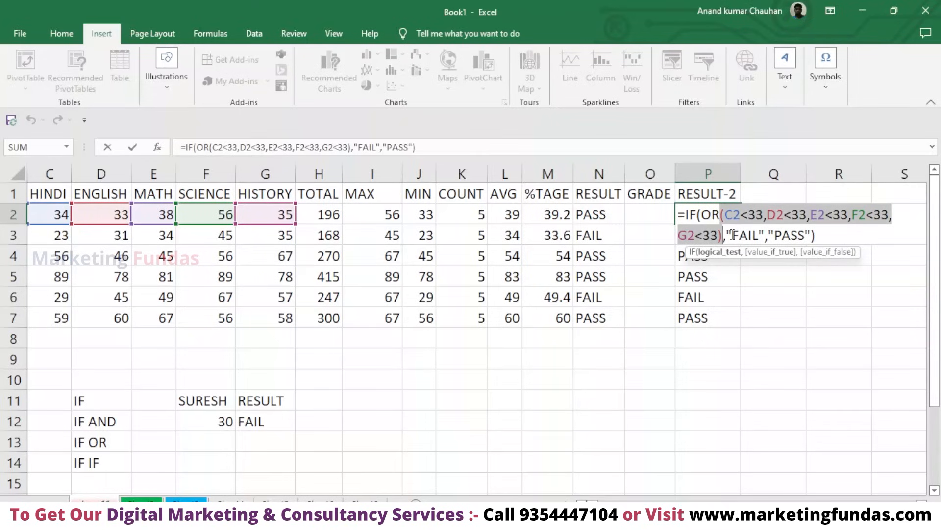
{"action": "left_click_drag", "start_coordinate": [732, 235], "coordinate": [759, 238]}
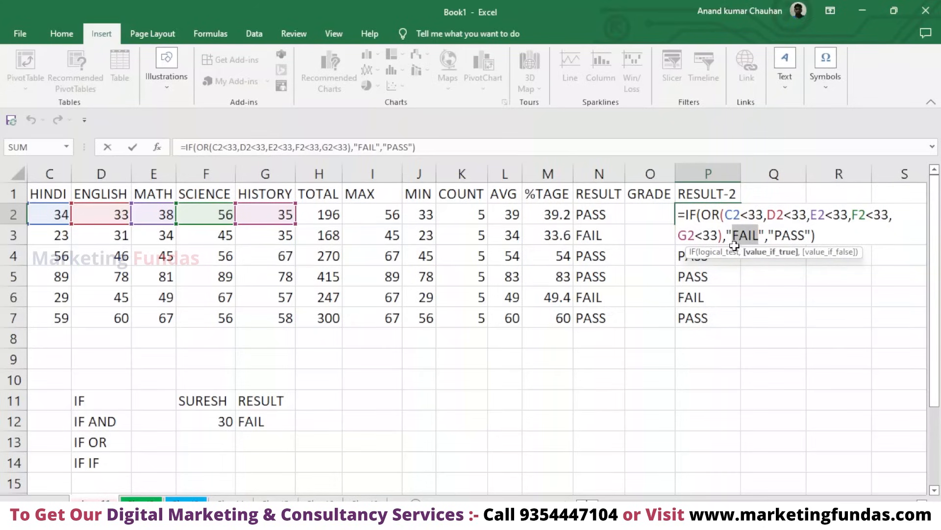
{"action": "left_click_drag", "start_coordinate": [774, 235], "coordinate": [806, 240]}
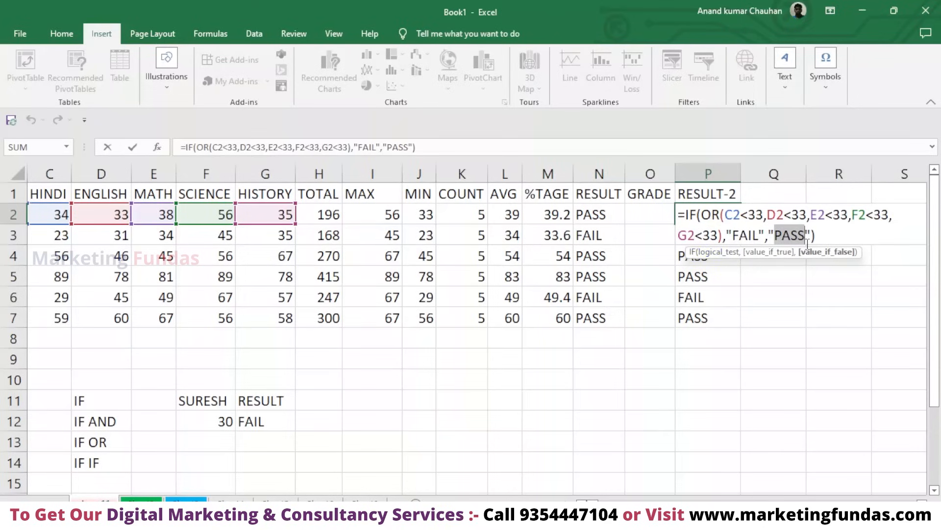
{"action": "left_click", "coordinate": [875, 216]}
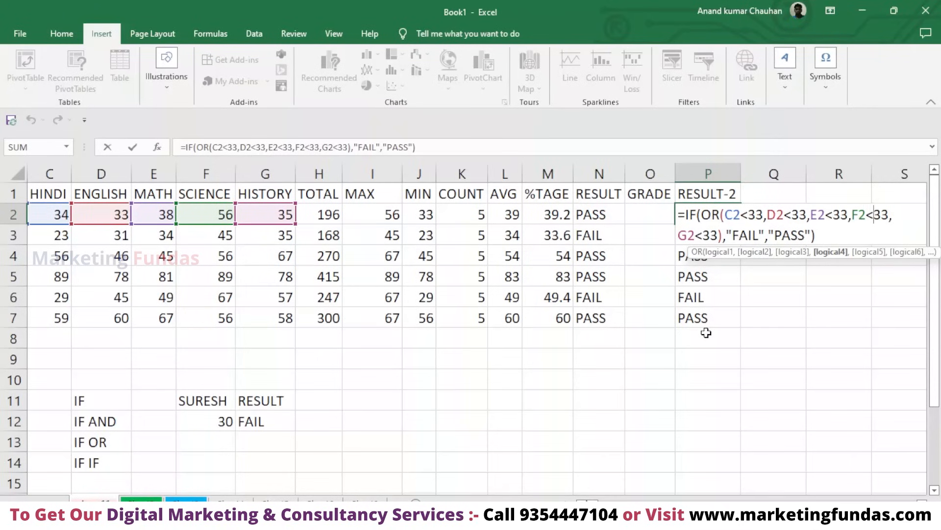
{"action": "left_click", "coordinate": [714, 274]}
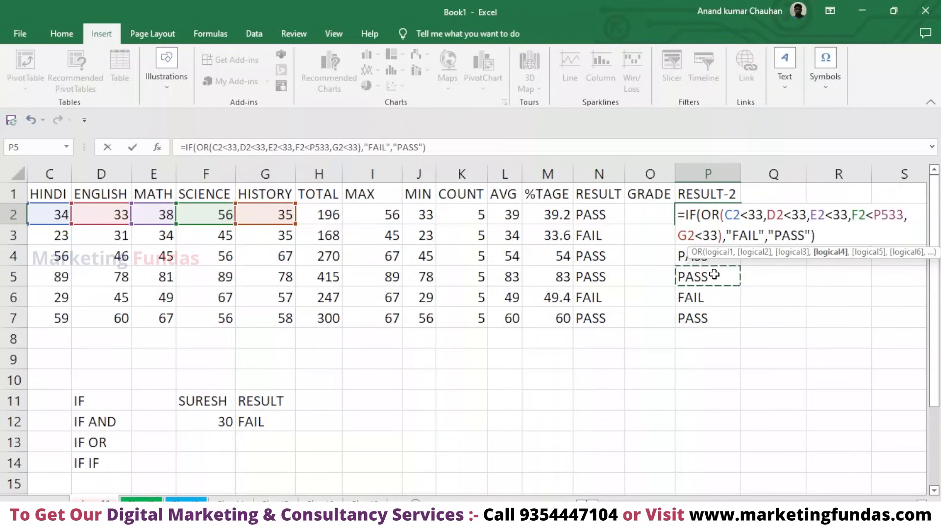
{"action": "key", "text": "ctrl+z"}
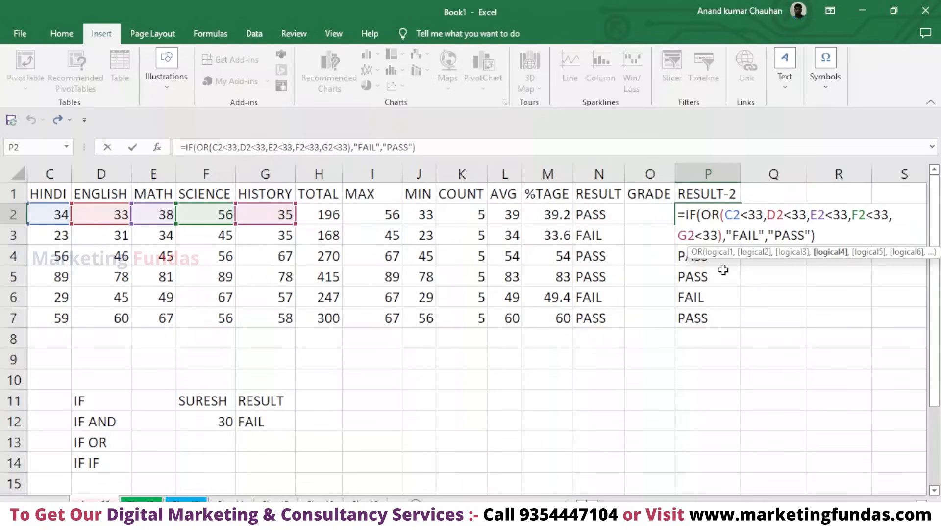
{"action": "key", "text": "Return"}
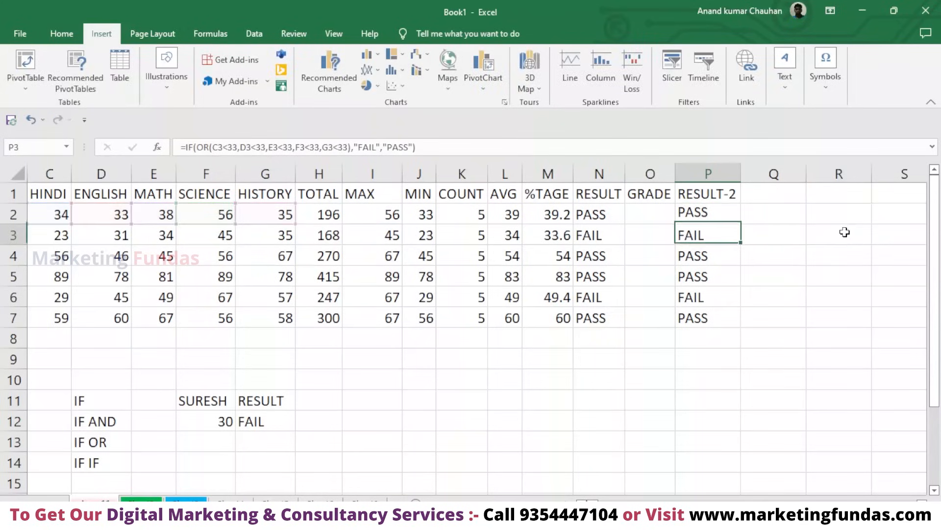
{"action": "left_click", "coordinate": [726, 211]}
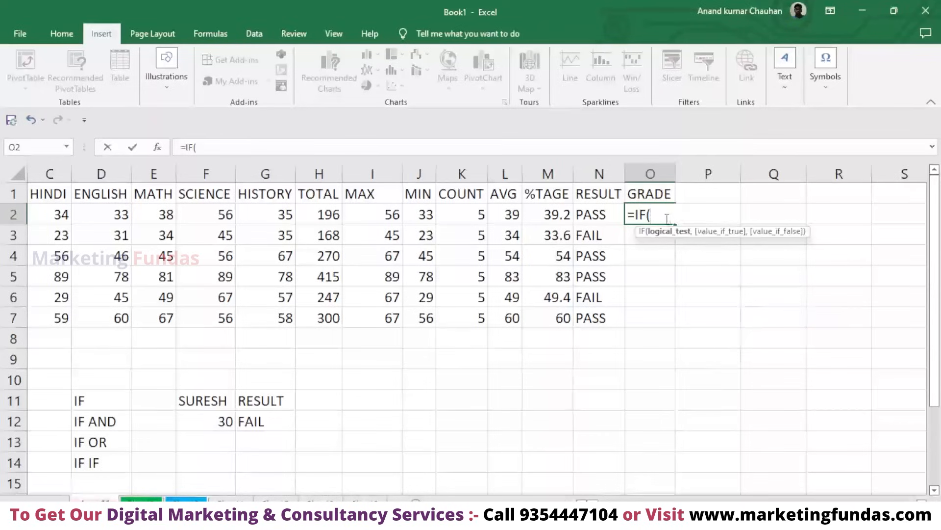
Step: Erase the unfinished IF formula from cell O2 under GRADE
{"action": "key", "text": "BackSpace"}
{"action": "key", "text": "BackSpace"}
{"action": "key", "text": "BackSpace"}
{"action": "key", "text": "BackSpace"}
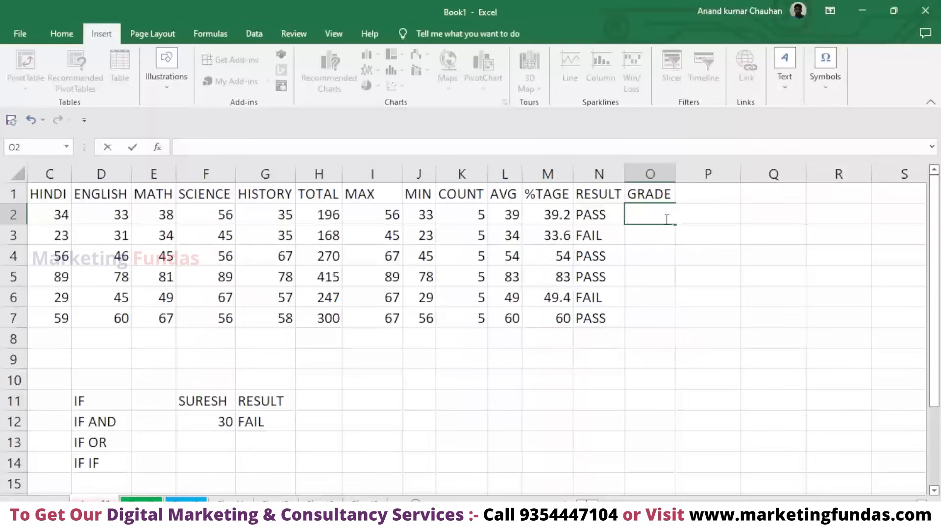
Step: Review the list of IF function types in D11:D14 and the student percentages in the %TAGE column
{"action": "left_click", "coordinate": [100, 396]}
{"action": "left_click", "coordinate": [105, 421]}
{"action": "left_click", "coordinate": [93, 440]}
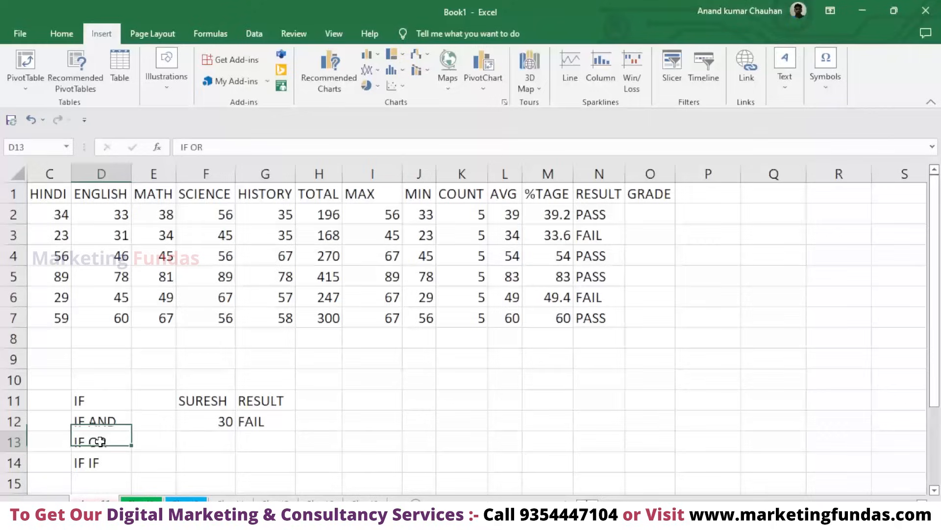
{"action": "left_click", "coordinate": [99, 464]}
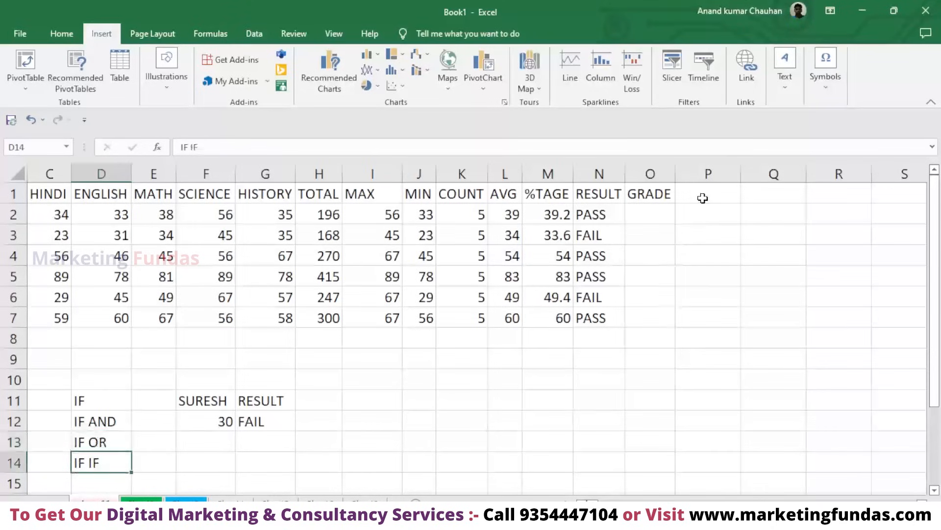
{"action": "left_click", "coordinate": [656, 214]}
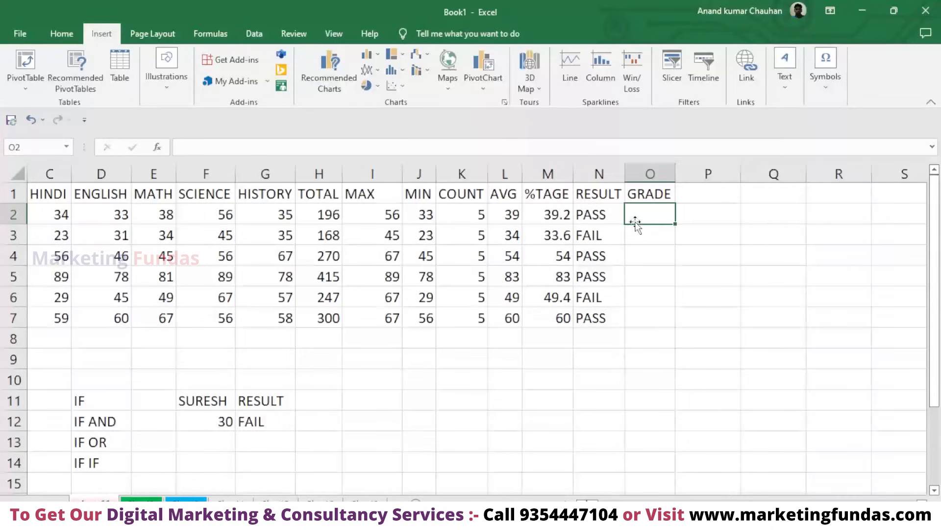
{"action": "left_click", "coordinate": [555, 218]}
{"action": "left_click", "coordinate": [555, 235]}
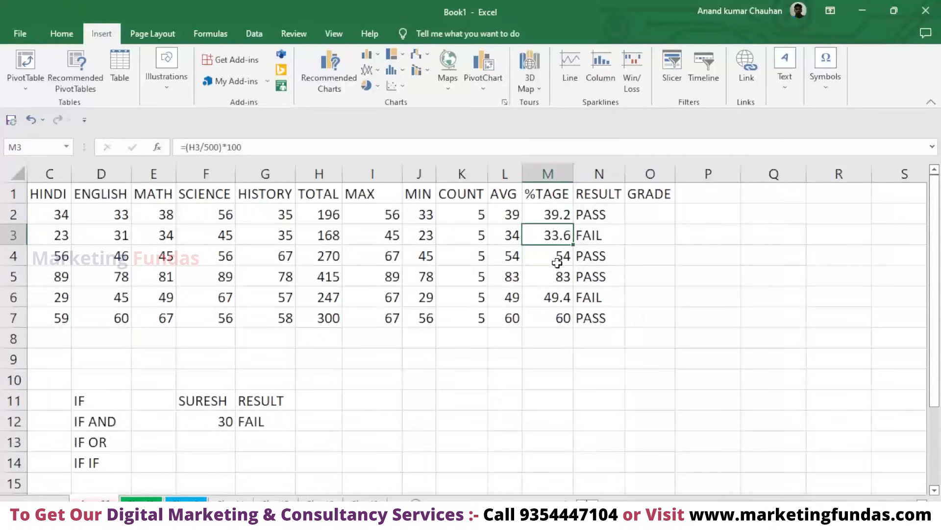
Step: Enter the formula =IF(N2="FAIL","f") in cell O2 under GRADE, testing the student's RESULT cell
{"action": "left_click", "coordinate": [656, 219]}
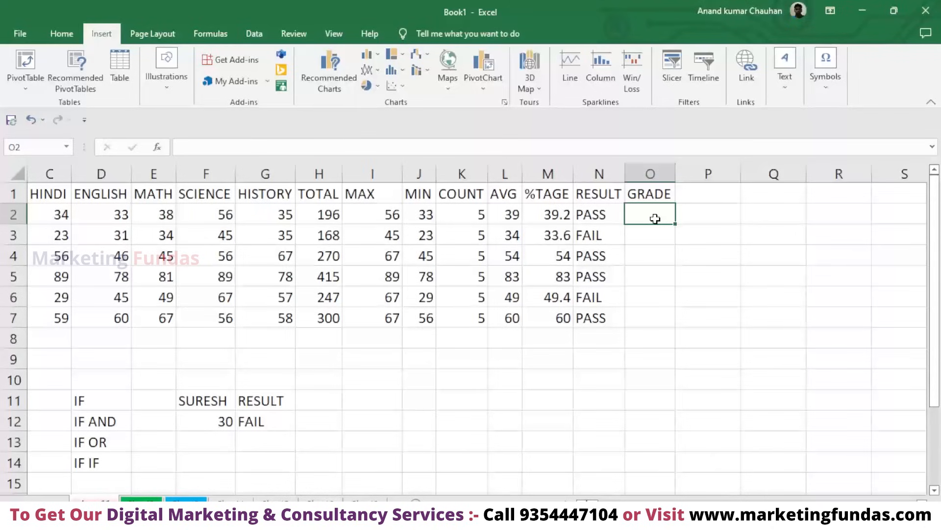
{"action": "type", "text": "="}
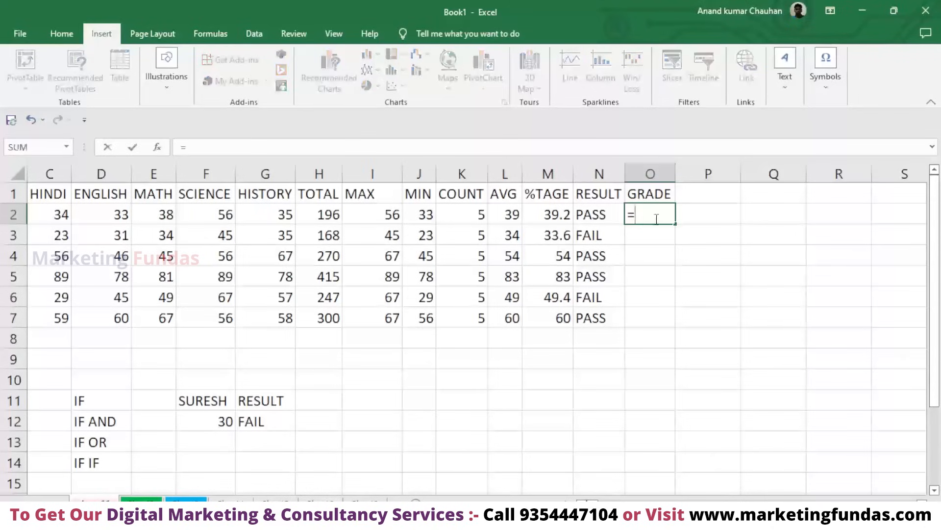
{"action": "type", "text": "IF"}
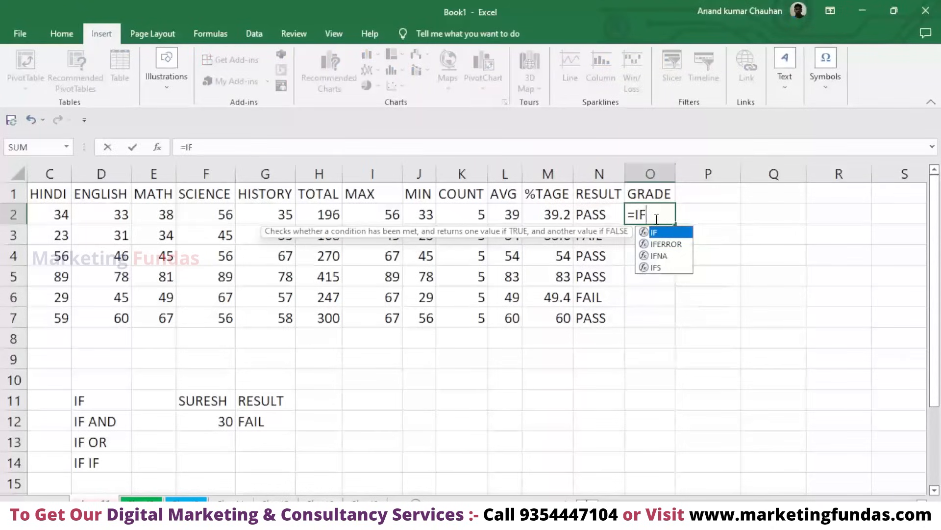
{"action": "type", "text": "("}
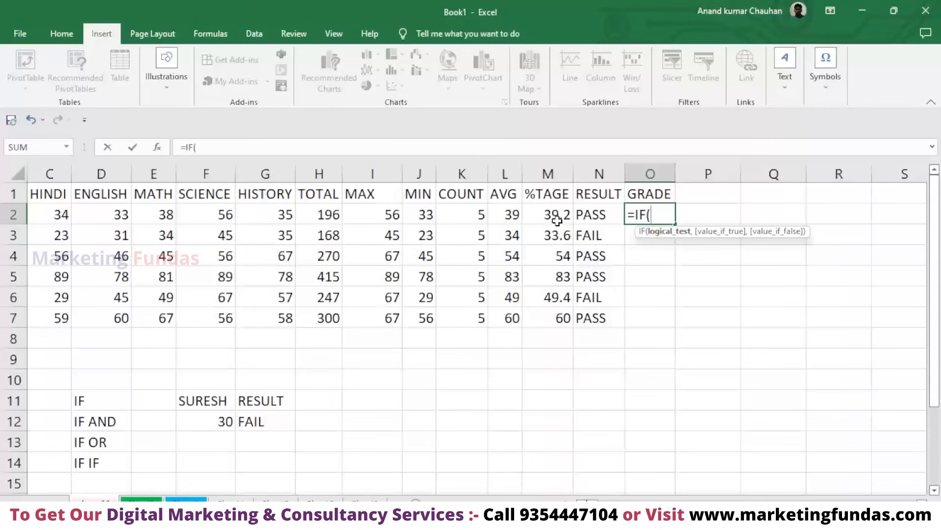
{"action": "left_click", "coordinate": [596, 216]}
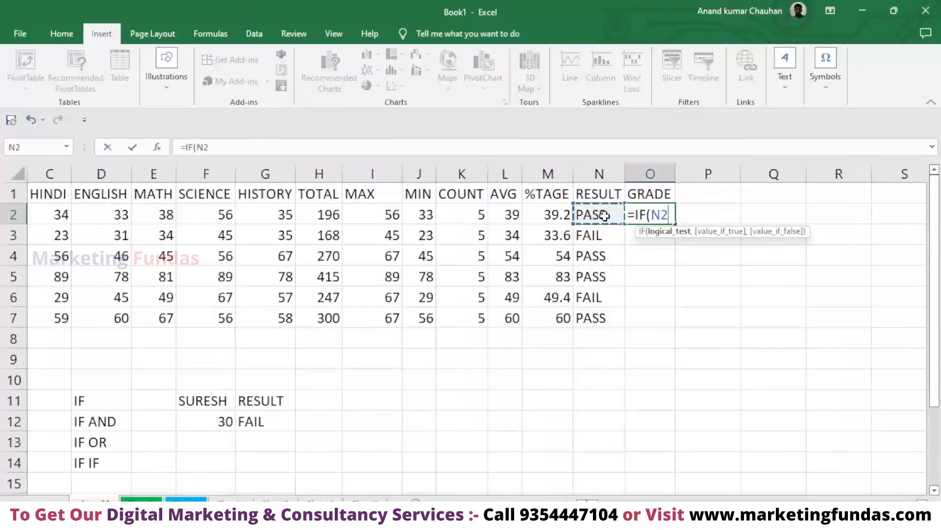
{"action": "type", "text": "="}
{"action": "type", "text": "\"FAI"}
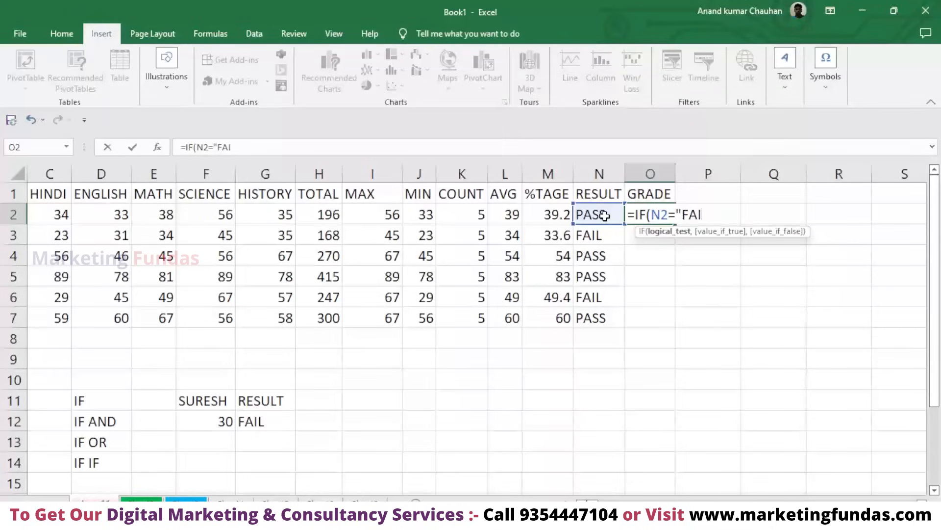
{"action": "type", "text": "L\""}
{"action": "type", "text": ","}
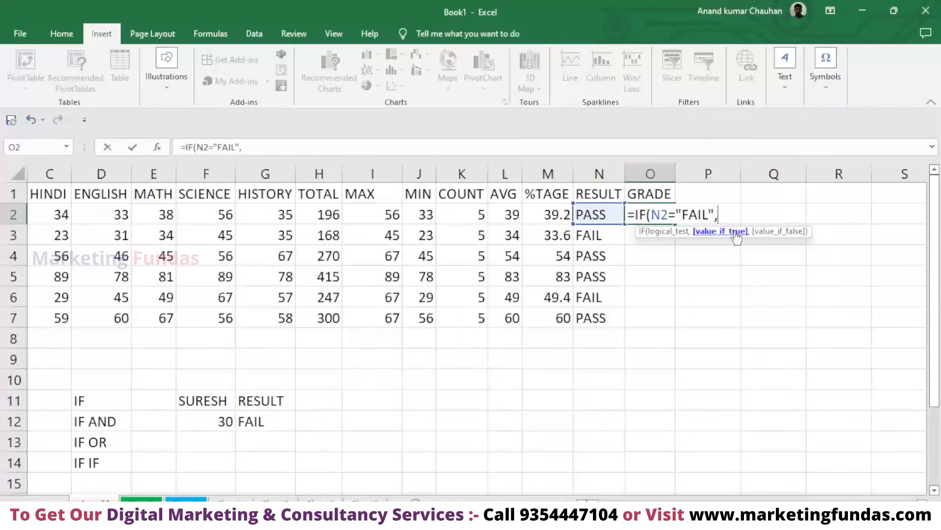
{"action": "type", "text": "F"}
{"action": "key", "text": "BackSpace"}
{"action": "type", "text": "\"f\""}
{"action": "key", "text": "Left"}
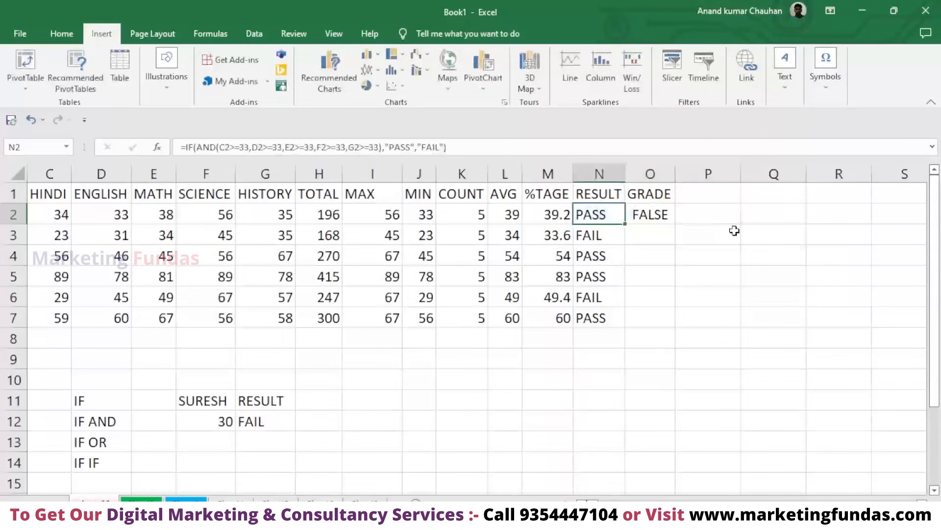
Step: Change the O2 formula's value-if-true to uppercase "F" and add a comma to open its value-if-false argument
{"action": "double_click", "coordinate": [668, 215]}
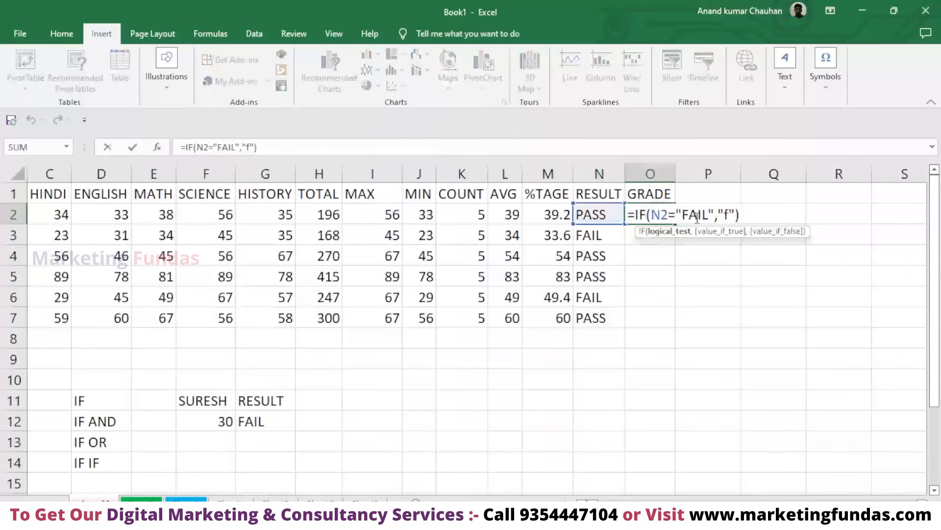
{"action": "left_click", "coordinate": [730, 217]}
{"action": "key", "text": "BackSpace"}
{"action": "type", "text": "f"}
{"action": "key", "text": "BackSpace"}
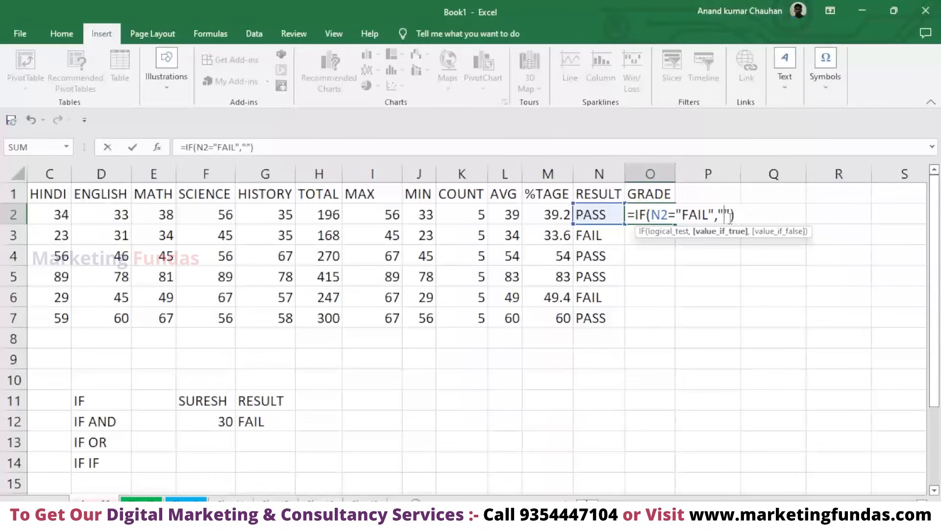
{"action": "type", "text": "F"}
{"action": "type", "text": ","}
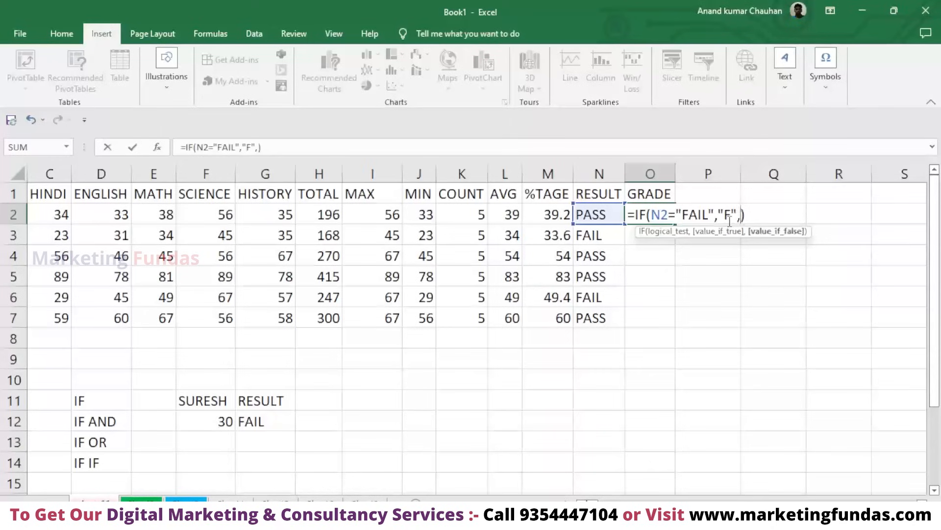
Step: Nest a second IF as the value-if-false argument in O2, testing the percentage with M2>=75
{"action": "type", "text": "iF"}
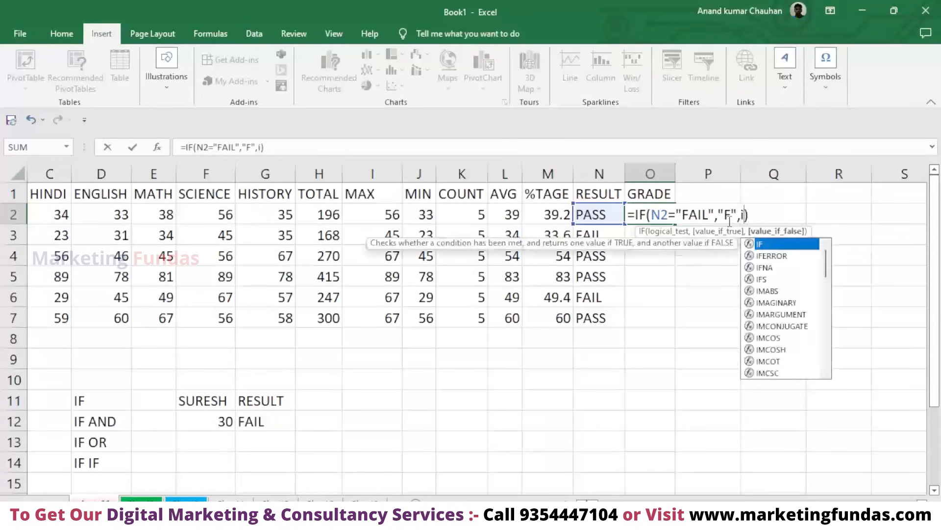
{"action": "key", "text": "BackSpace"}
{"action": "key", "text": "BackSpace"}
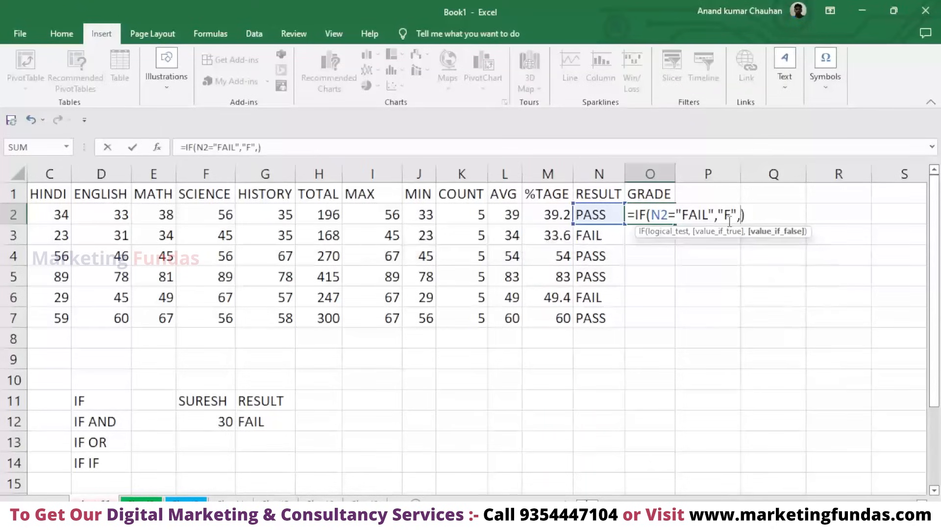
{"action": "type", "text": "IF"}
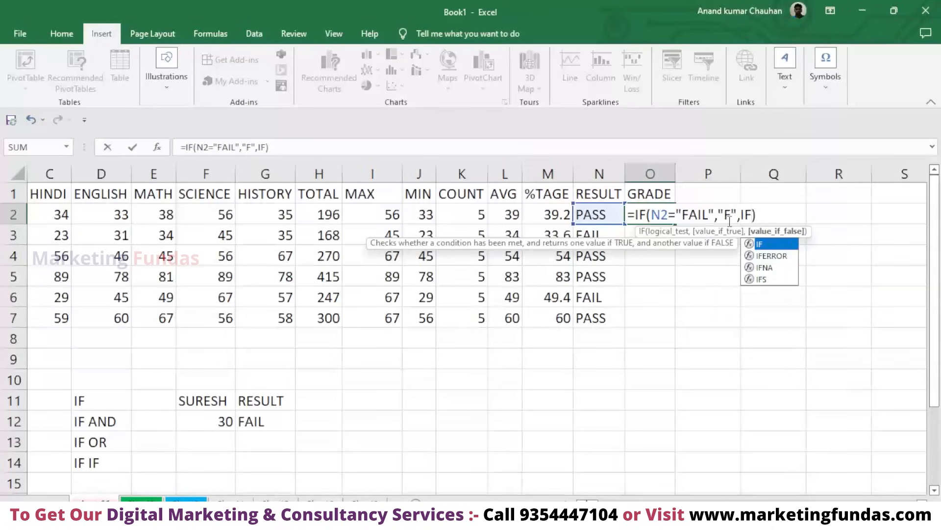
{"action": "type", "text": "("}
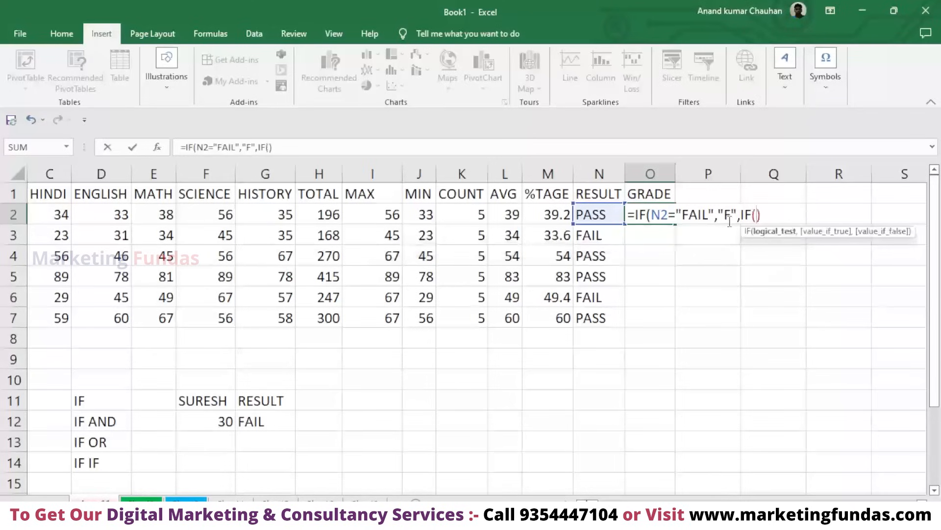
{"action": "key", "text": "Right"}
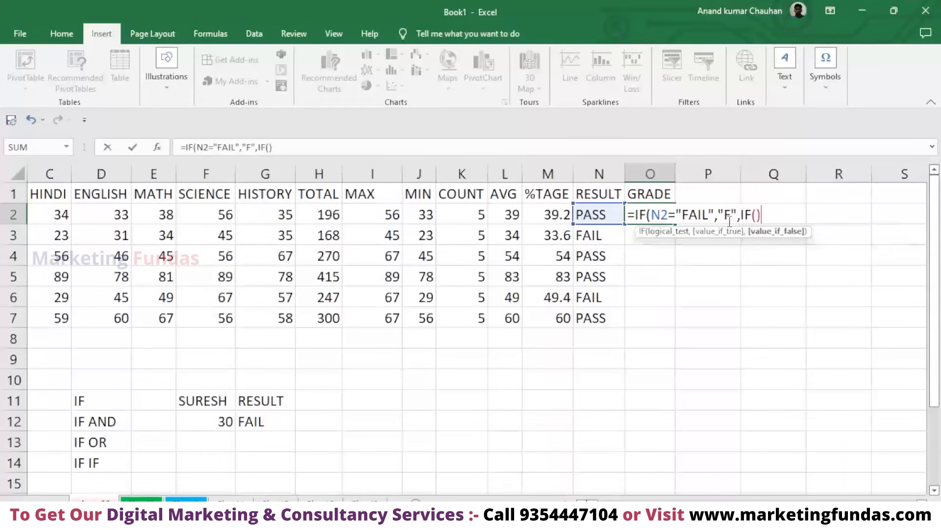
{"action": "key", "text": "BackSpace"}
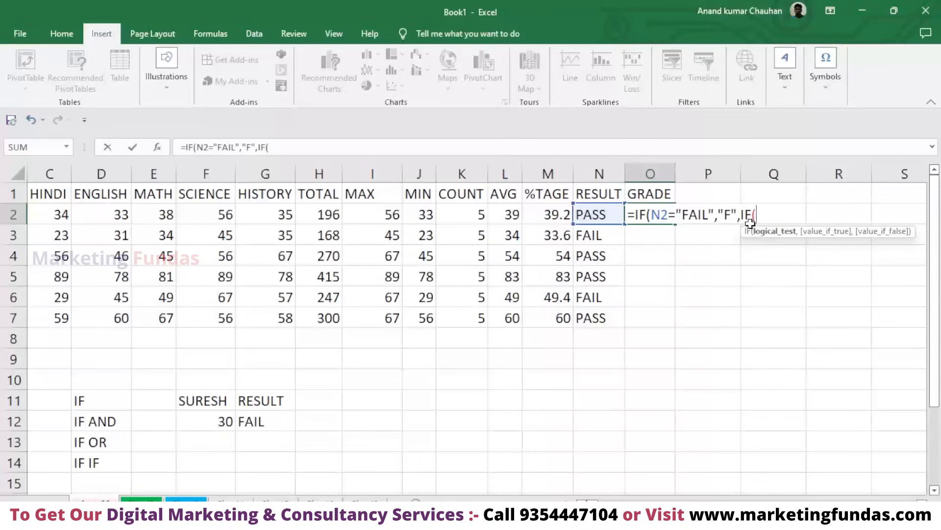
{"action": "left_click", "coordinate": [555, 216]}
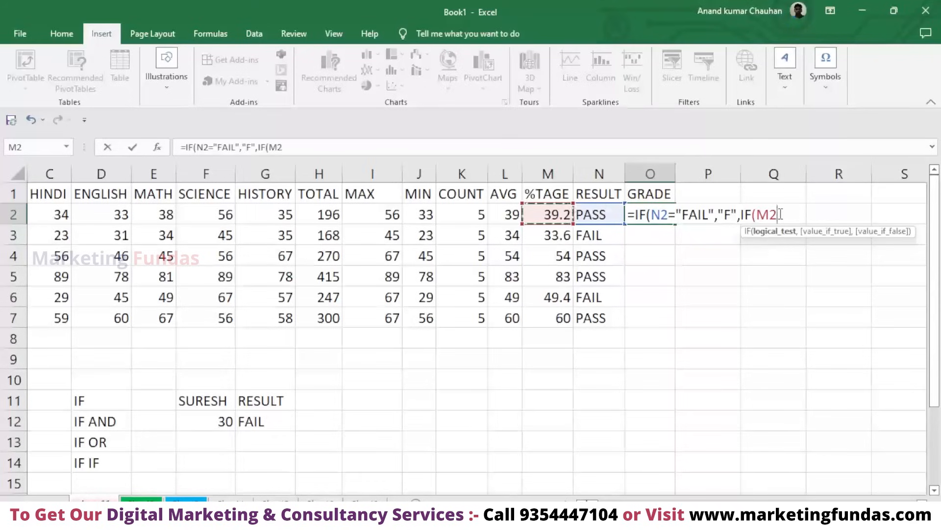
{"action": "type", "text": ">=75"}
{"action": "type", "text": ","}
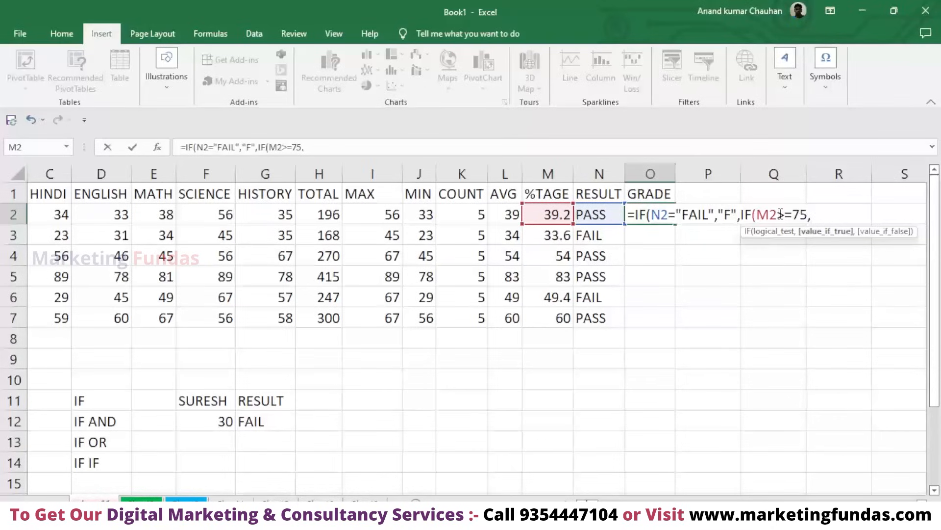
Step: Set "A+" as the result of the M2>=75 test and add a comma for its value-if-false argument
{"action": "type", "text": "\"A="}
{"action": "key", "text": "BackSpace"}
{"action": "type", "text": "+AAAAAAAAAAAAAAAAAAAA"}
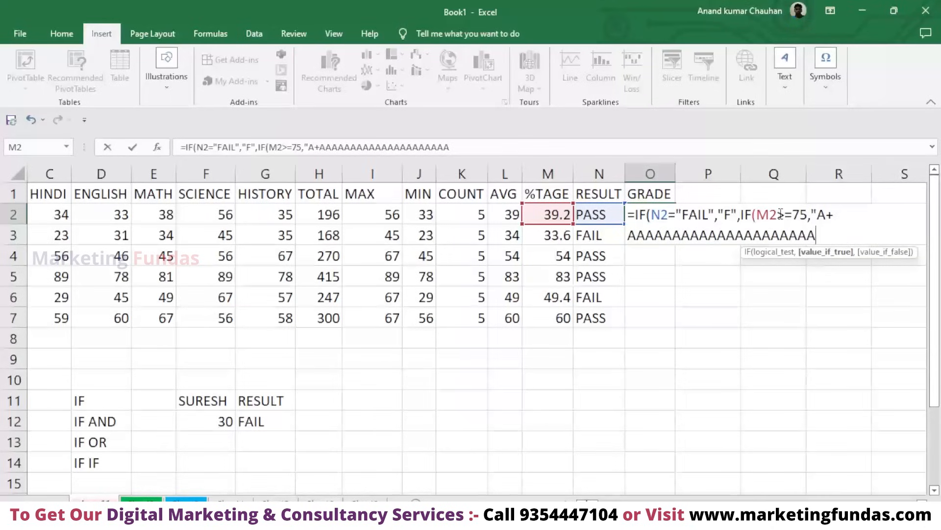
{"action": "key", "text": "BackSpace"}
{"action": "key", "text": "BackSpace"}
{"action": "key", "text": "BackSpace"}
{"action": "key", "text": "BackSpace"}
{"action": "key", "text": "BackSpace"}
{"action": "key", "text": "BackSpace"}
{"action": "key", "text": "BackSpace"}
{"action": "key", "text": "BackSpace"}
{"action": "key", "text": "BackSpace"}
{"action": "key", "text": "BackSpace"}
{"action": "key", "text": "BackSpace"}
{"action": "key", "text": "BackSpace"}
{"action": "key", "text": "BackSpace"}
{"action": "key", "text": "BackSpace"}
{"action": "key", "text": "BackSpace"}
{"action": "key", "text": "BackSpace"}
{"action": "key", "text": "BackSpace"}
{"action": "key", "text": "BackSpace"}
{"action": "key", "text": "BackSpace"}
{"action": "key", "text": "BackSpace"}
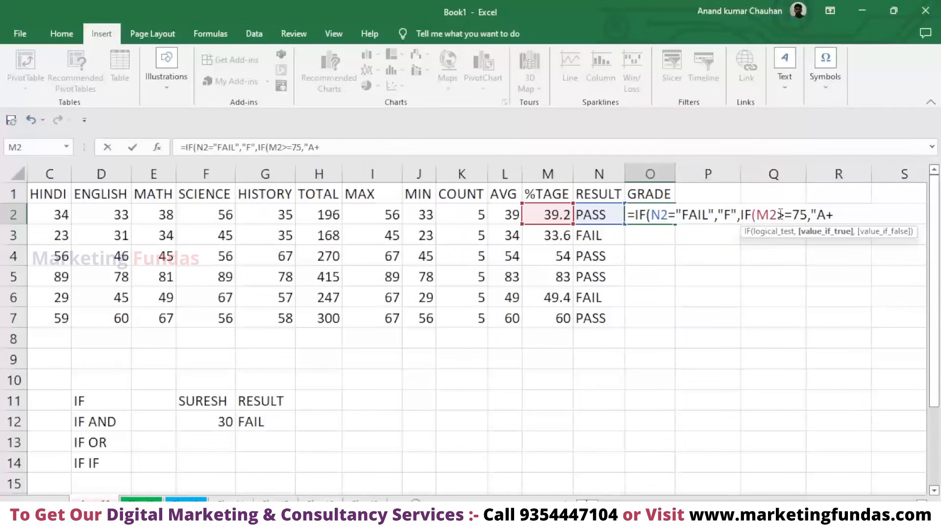
{"action": "type", "text": "\""}
{"action": "type", "text": ","}
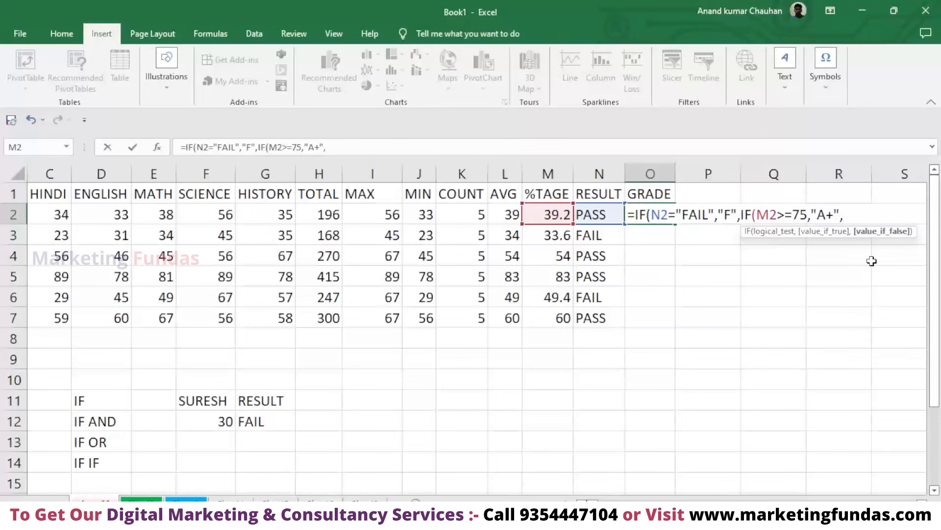
Step: Nest a third IF in the O2 formula that returns "A" when M2>=60, followed by a comma
{"action": "type", "text": "IF"}
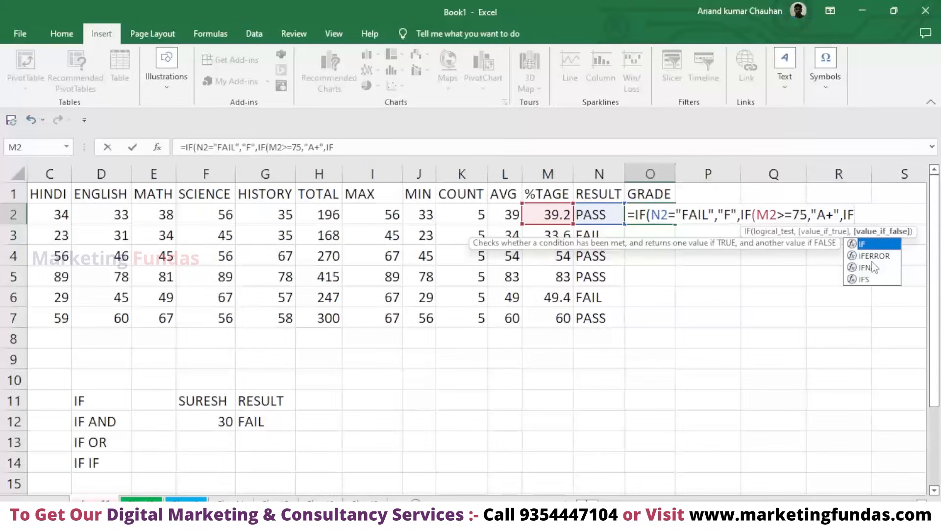
{"action": "type", "text": "("}
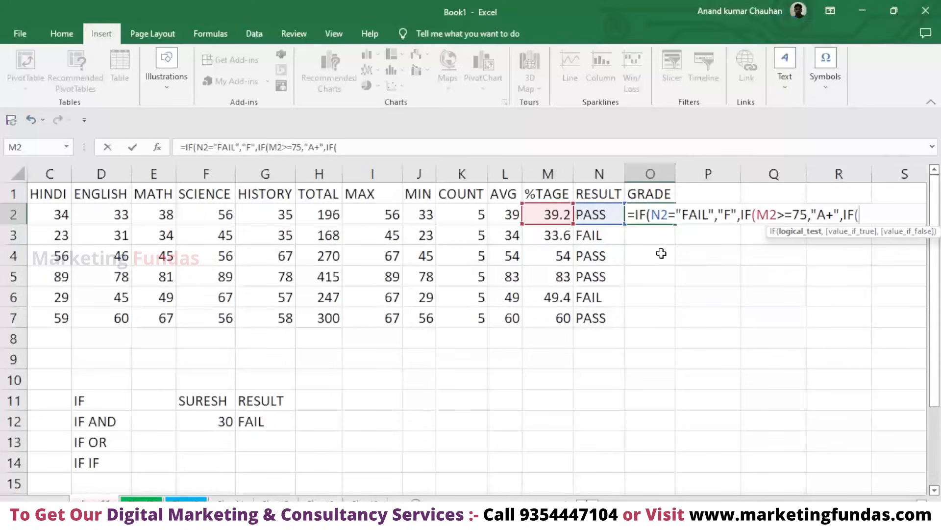
{"action": "left_click", "coordinate": [558, 214]}
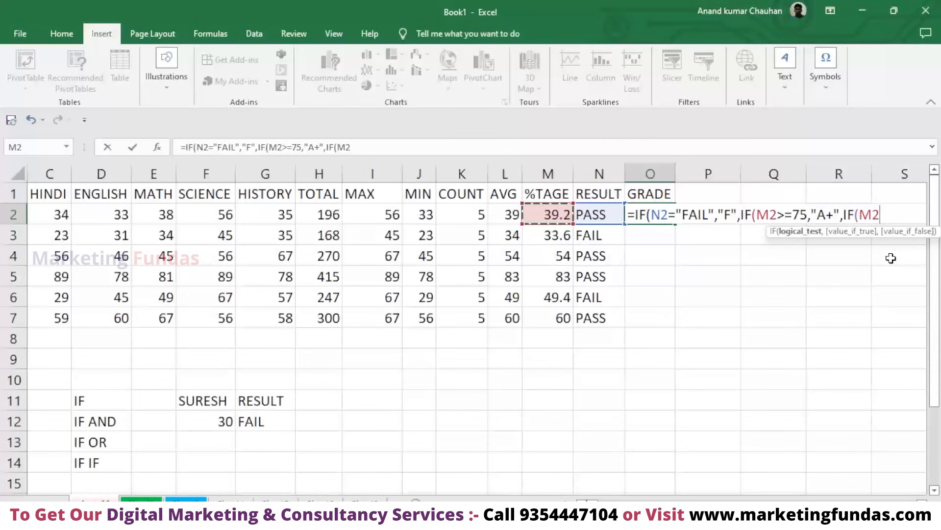
{"action": "type", "text": ">=60"}
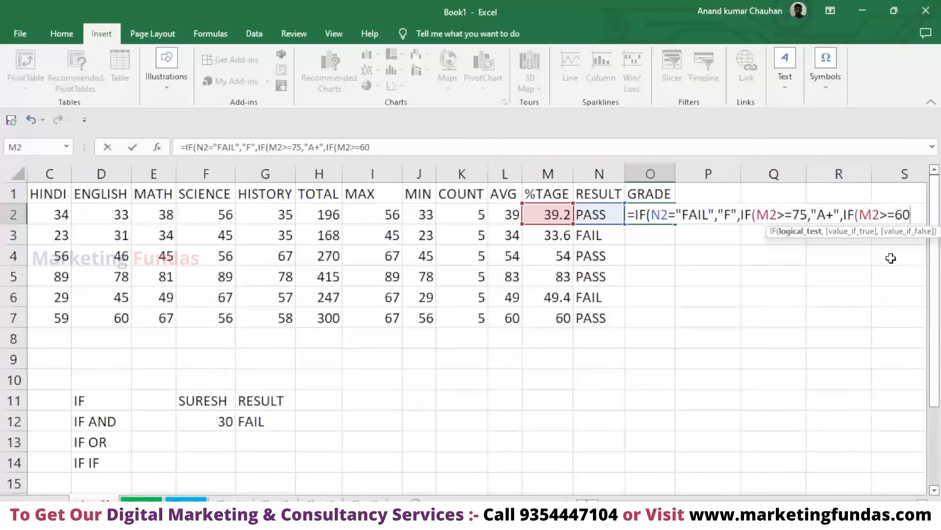
{"action": "type", "text": ","}
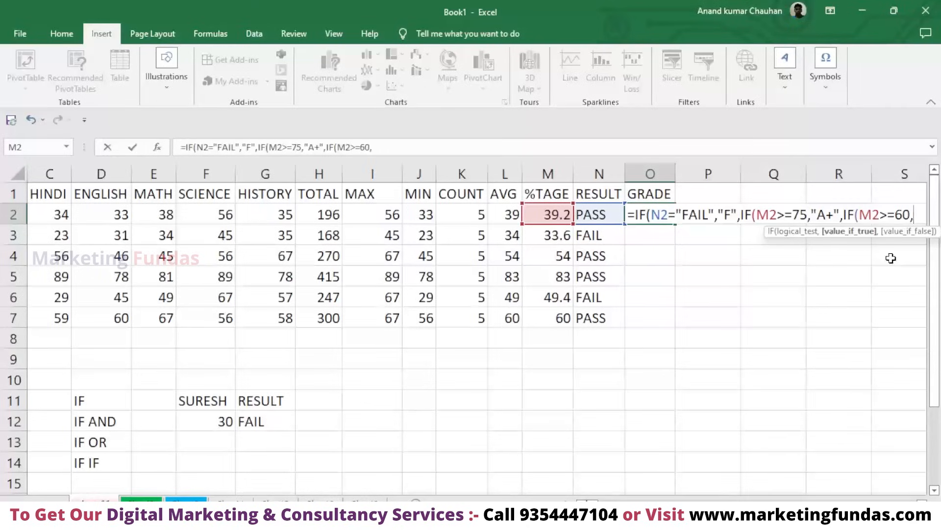
{"action": "type", "text": "\"A"}
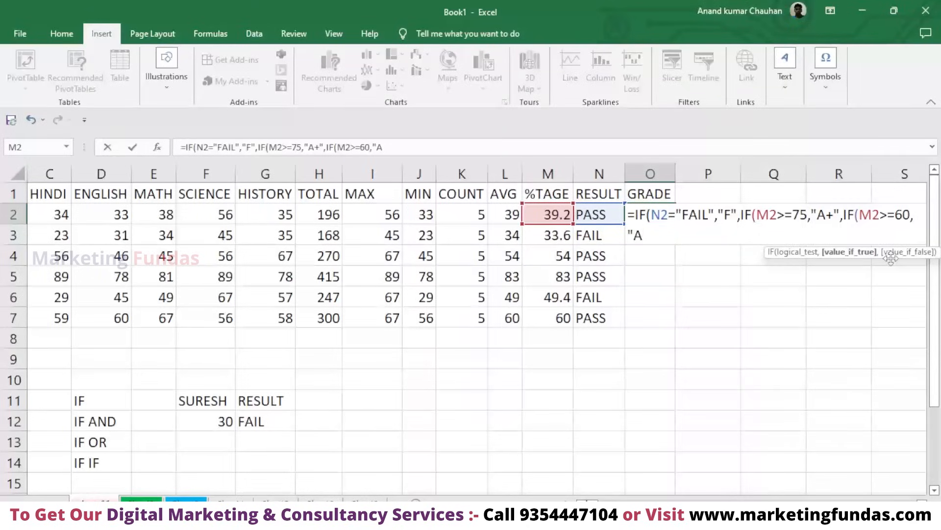
{"action": "type", "text": "\","}
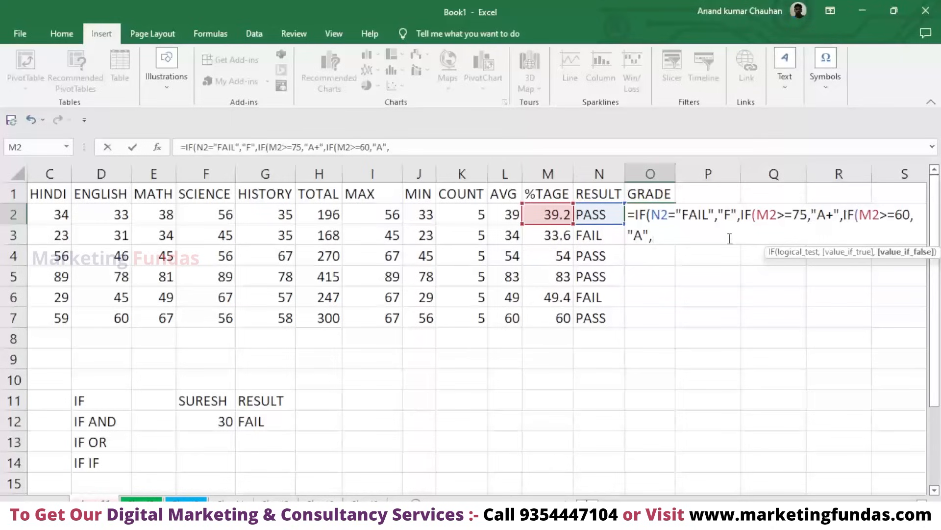
Step: Nest a fourth IF in the O2 formula that returns "B" when M2>=45, followed by a comma
{"action": "type", "text": "IF"}
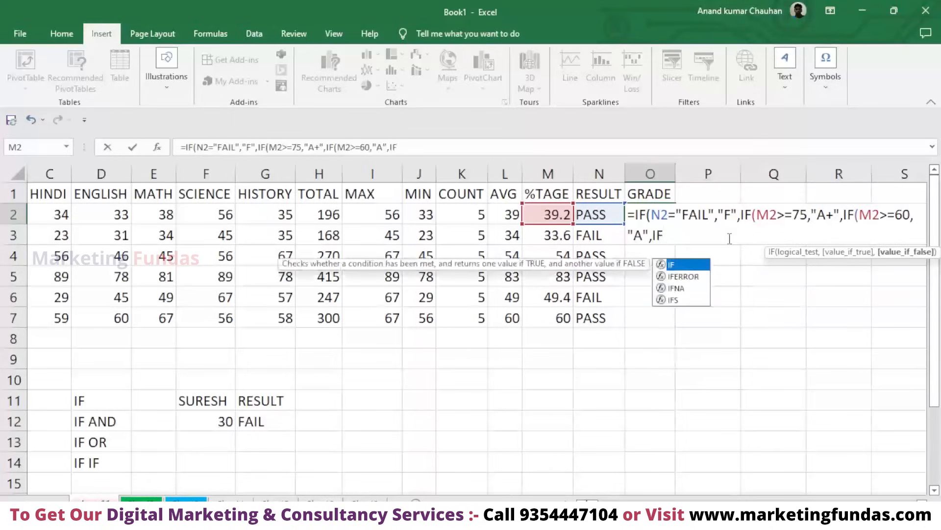
{"action": "type", "text": "("}
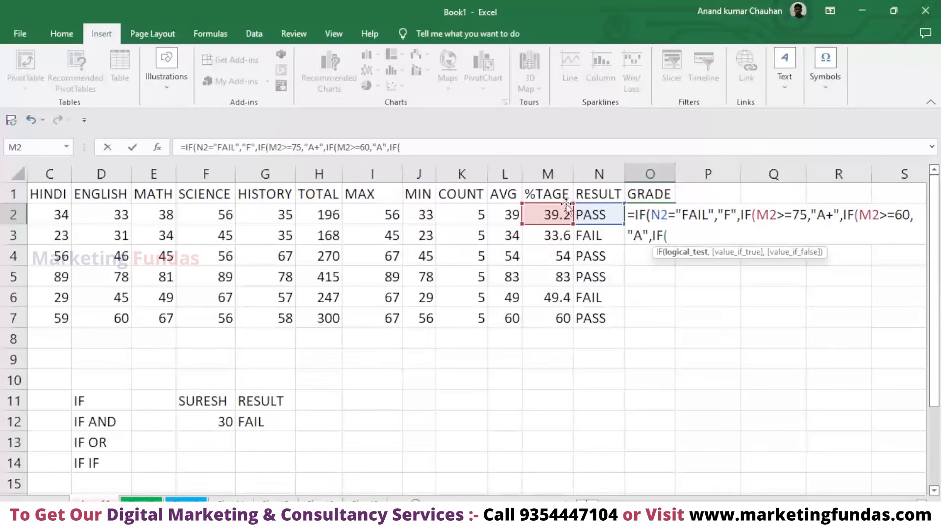
{"action": "left_click", "coordinate": [556, 215]}
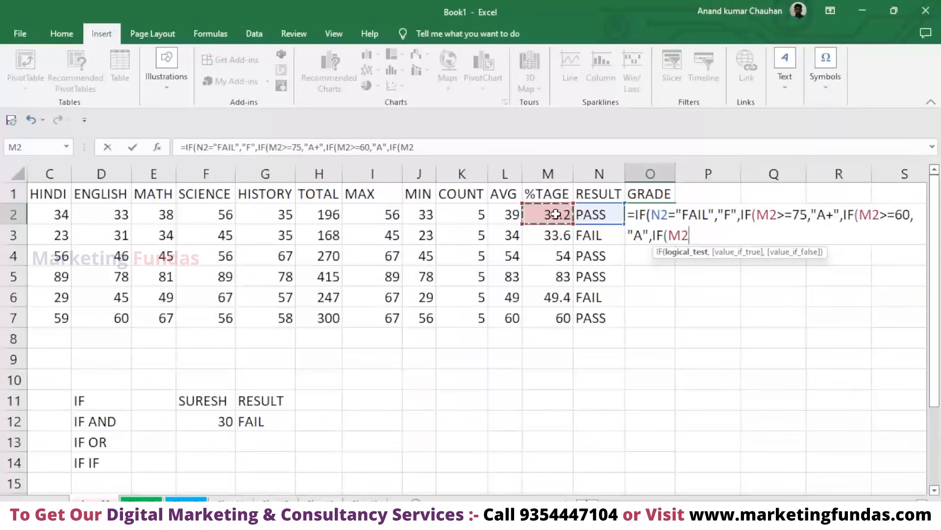
{"action": "type", "text": ">=45,"}
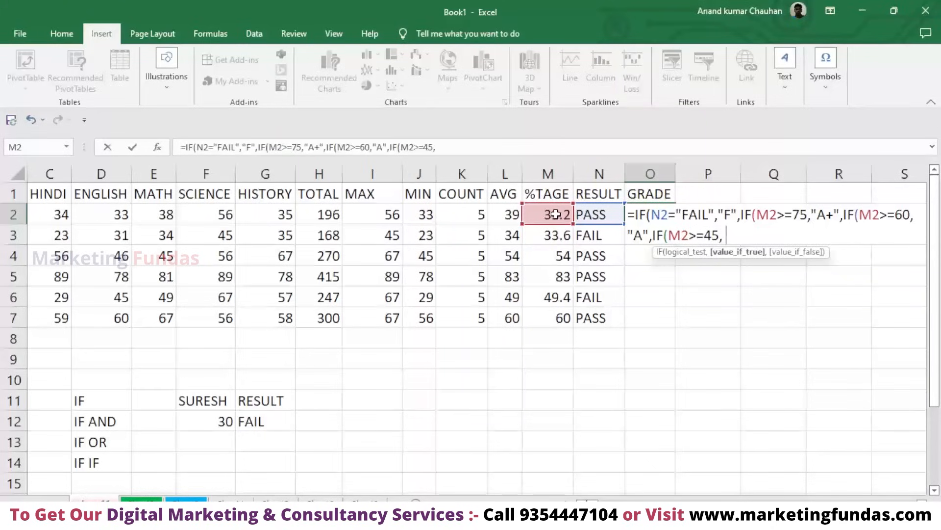
{"action": "type", "text": "\"b"}
{"action": "key", "text": "BackSpace"}
{"action": "type", "text": "B\","}
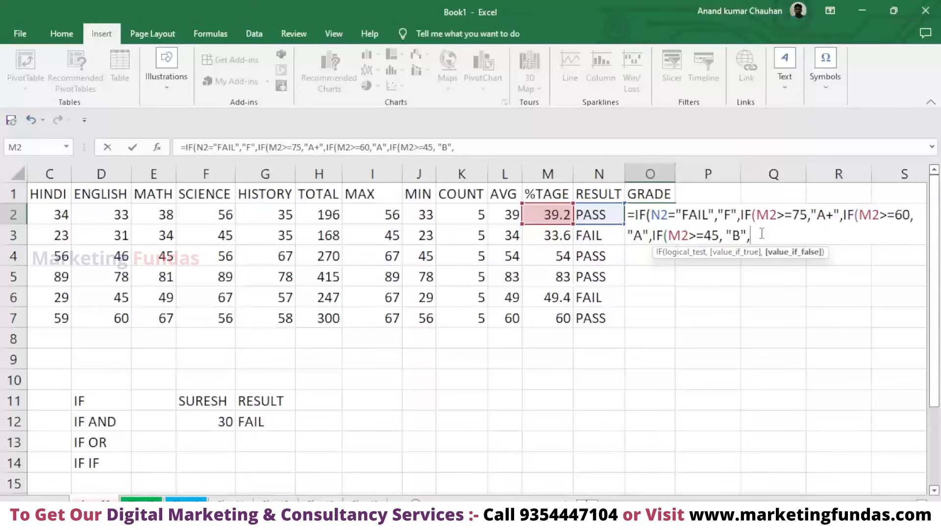
Step: Nest a fifth IF in the O2 formula that tests M2>=33, followed by a comma
{"action": "type", "text": "i"}
{"action": "key", "text": "BackSpace"}
{"action": "type", "text": "IF"}
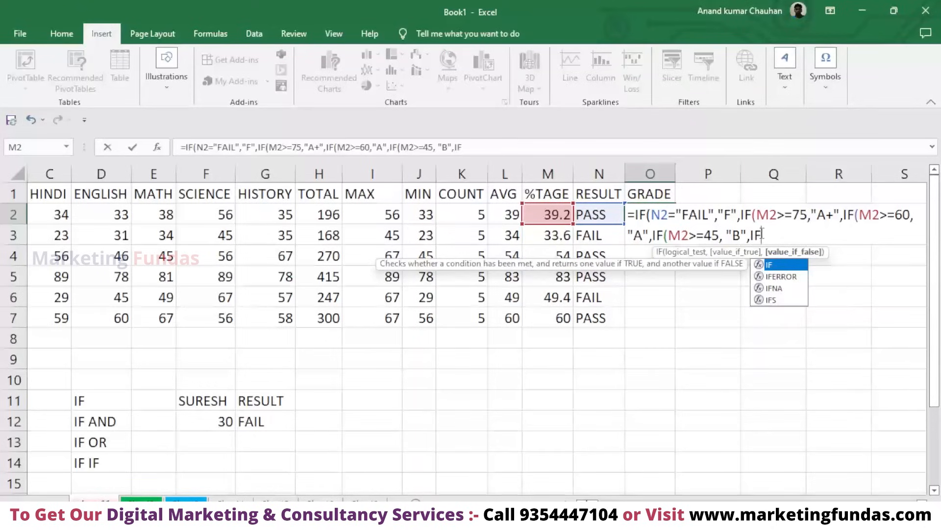
{"action": "type", "text": "("}
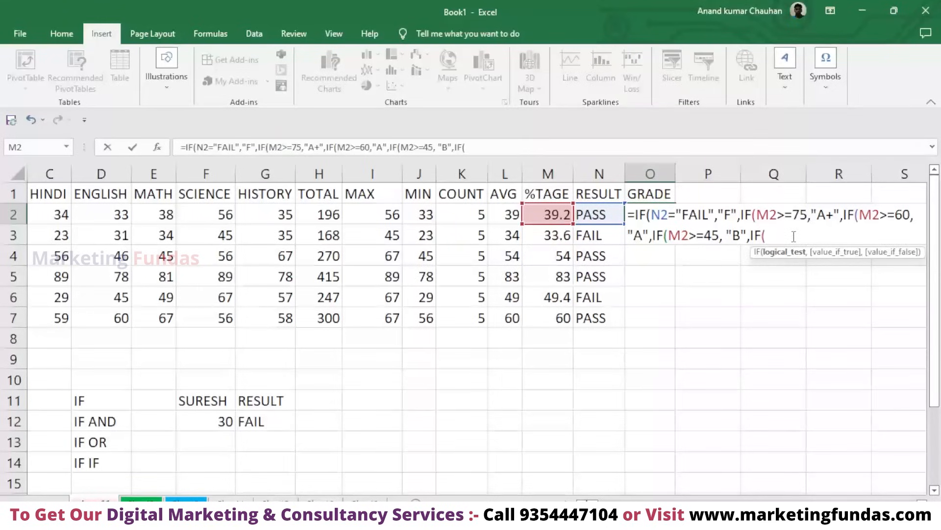
{"action": "left_click", "coordinate": [554, 216]}
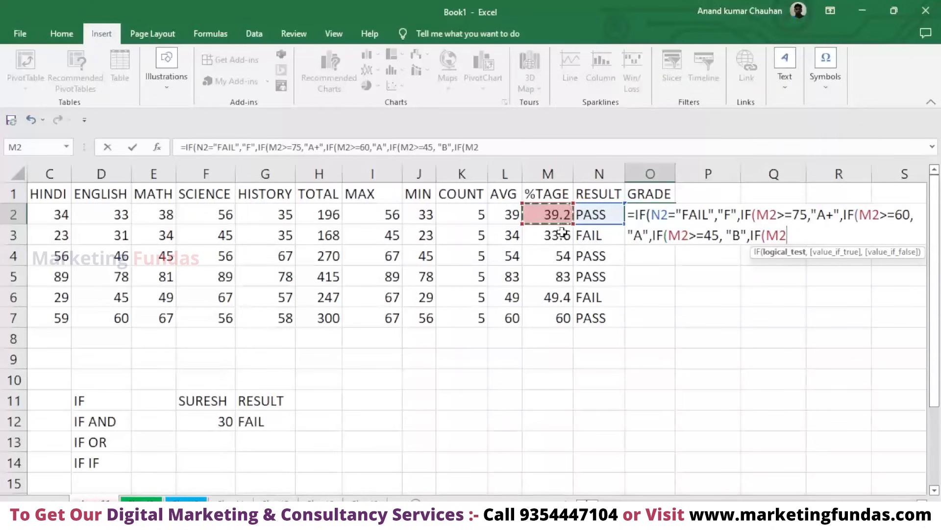
{"action": "type", "text": ">="}
{"action": "type", "text": "33"}
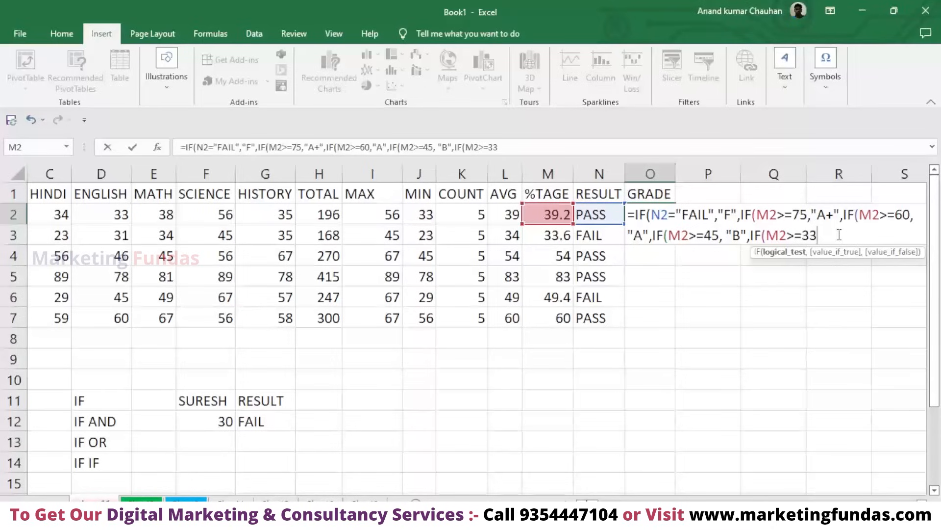
{"action": "type", "text": ","}
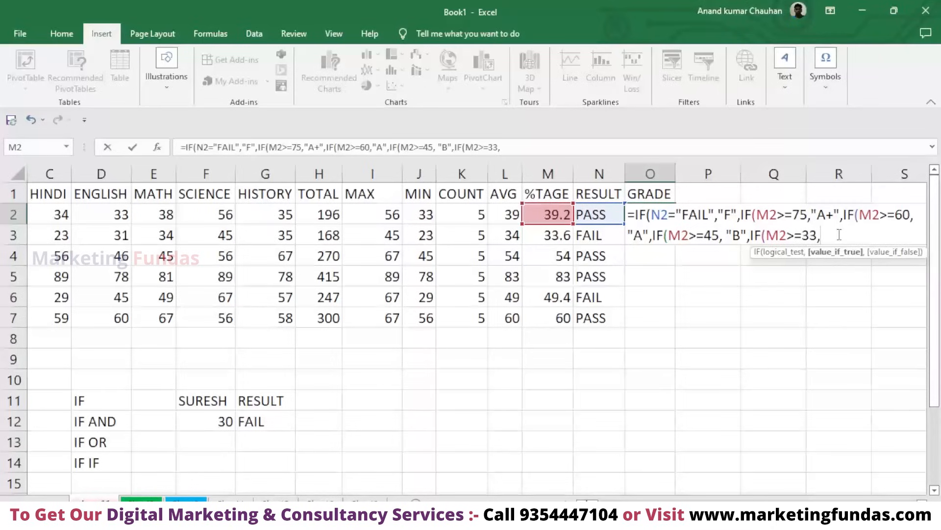
{"action": "key", "text": "Left"}
{"action": "key", "text": "Left"}
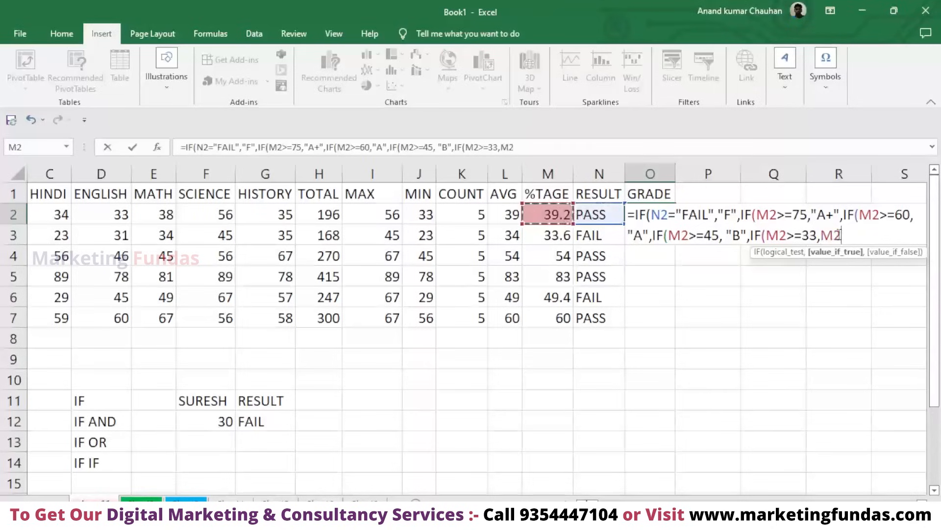
{"action": "key", "text": "Right"}
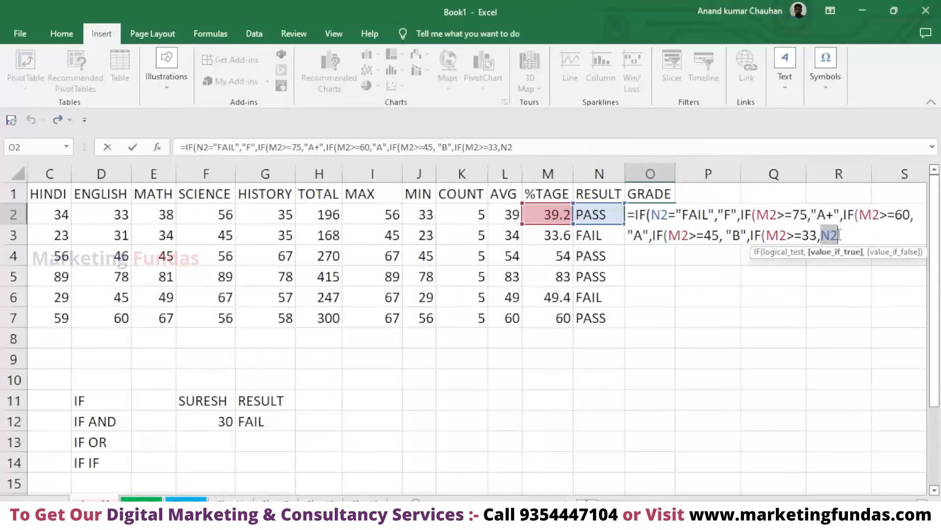
{"action": "key", "text": "BackSpace"}
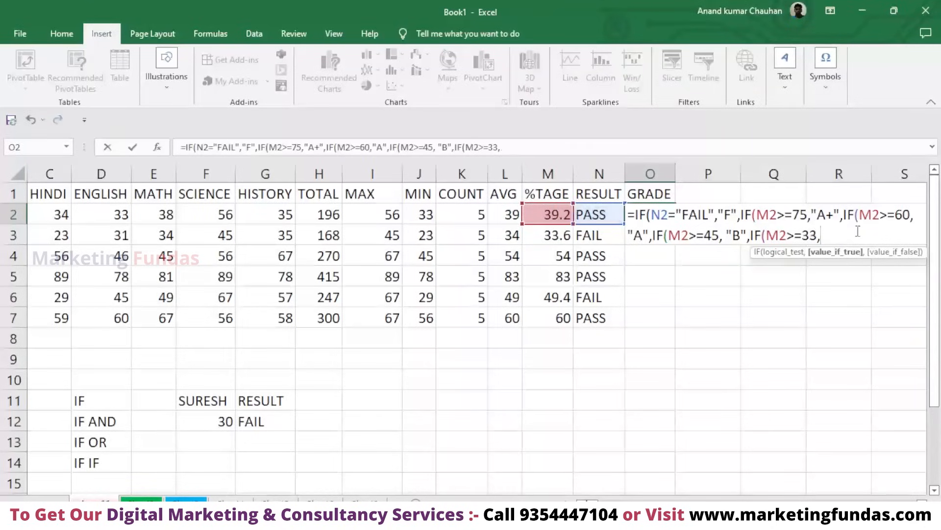
Step: Remove the stray space before "B" in the O2 formula and add "C" as the result of the M2>=33 test
{"action": "left_click", "coordinate": [724, 236]}
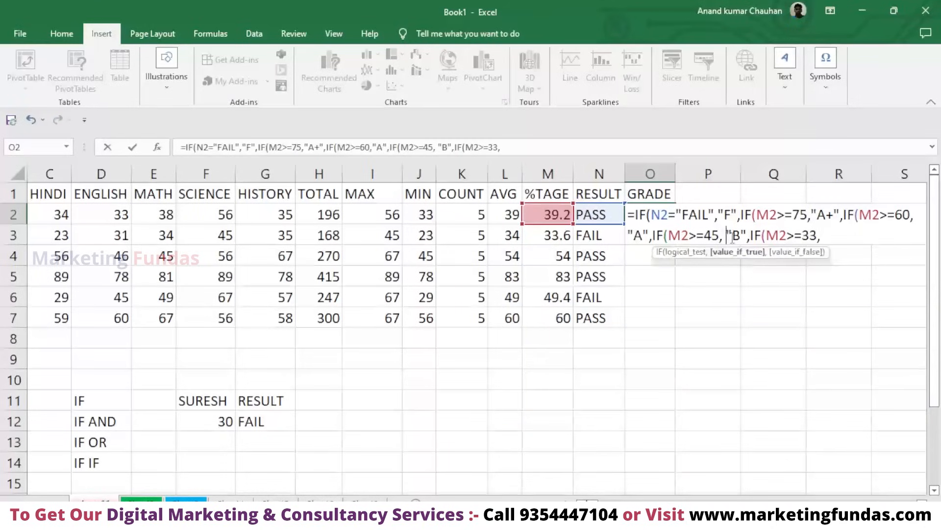
{"action": "key", "text": "BackSpace"}
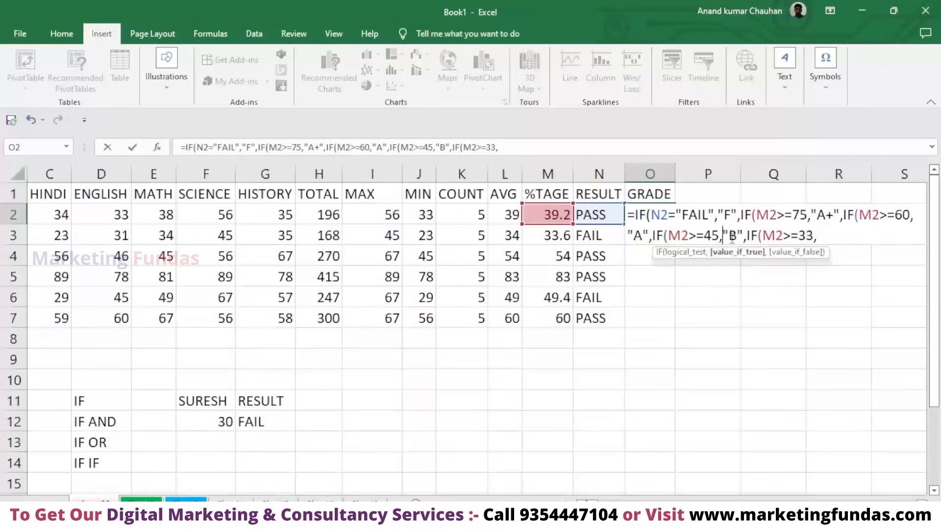
{"action": "key", "text": "Right"}
{"action": "key", "text": "Right"}
{"action": "key", "text": "Right"}
{"action": "key", "text": "Right"}
{"action": "key", "text": "Right"}
{"action": "key", "text": "Right"}
{"action": "key", "text": "Right"}
{"action": "key", "text": "Right"}
{"action": "key", "text": "Right"}
{"action": "key", "text": "Right"}
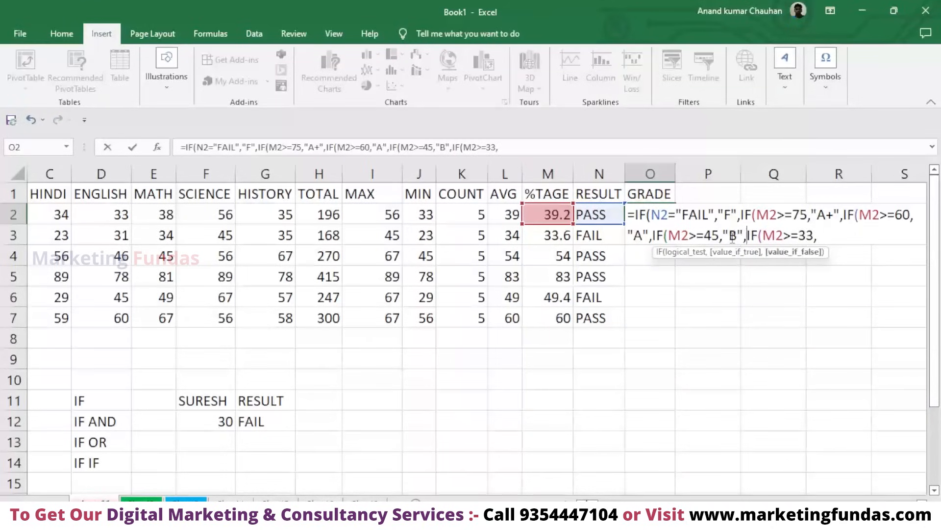
{"action": "key", "text": "Right"}
{"action": "key", "text": "Right"}
{"action": "key", "text": "Right"}
{"action": "key", "text": "Right"}
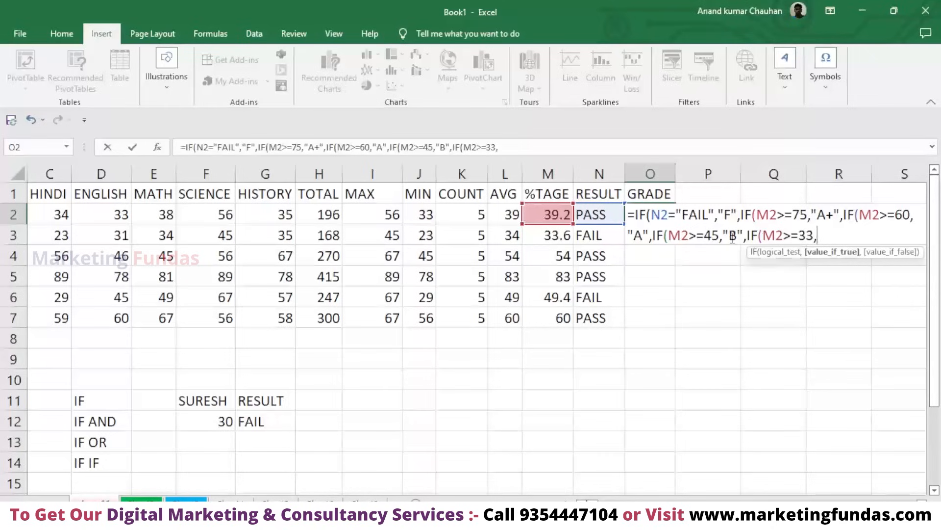
{"action": "type", "text": "\"C\""}
Step: Review each condition and its grade in the O2 formula, from the N2="FAIL" test through the M2>=33 test
{"action": "left_click_drag", "start_coordinate": [650, 216], "coordinate": [707, 218]}
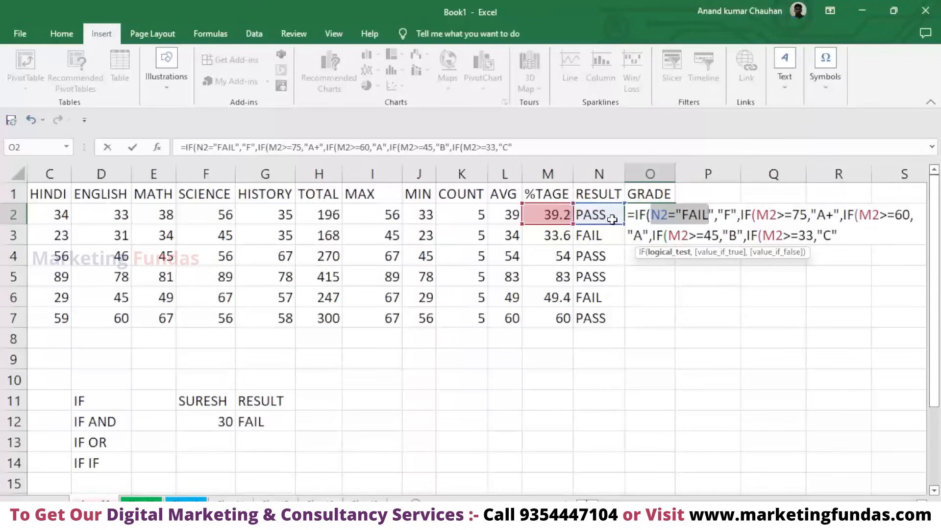
{"action": "left_click", "coordinate": [727, 219]}
{"action": "left_click", "coordinate": [729, 216]}
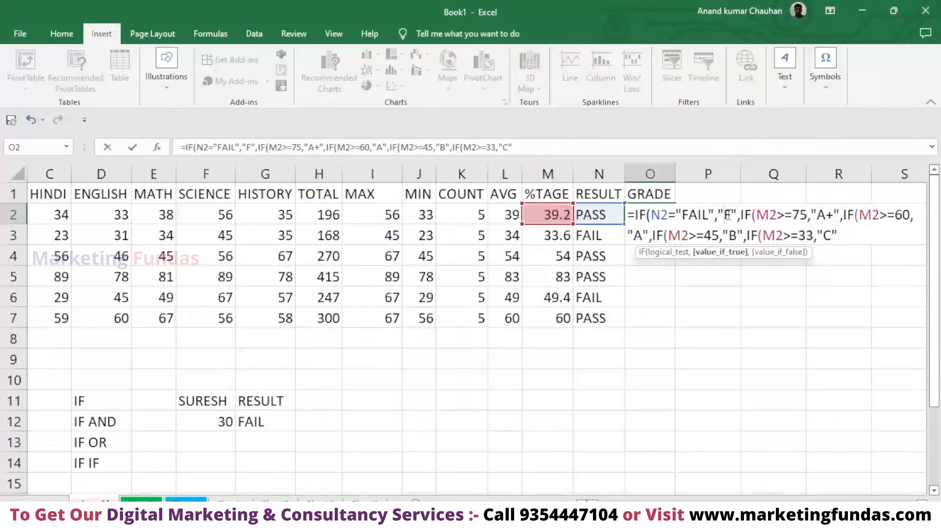
{"action": "left_click_drag", "start_coordinate": [732, 216], "coordinate": [727, 216]}
{"action": "left_click", "coordinate": [655, 215]}
{"action": "left_click_drag", "start_coordinate": [655, 215], "coordinate": [725, 219]}
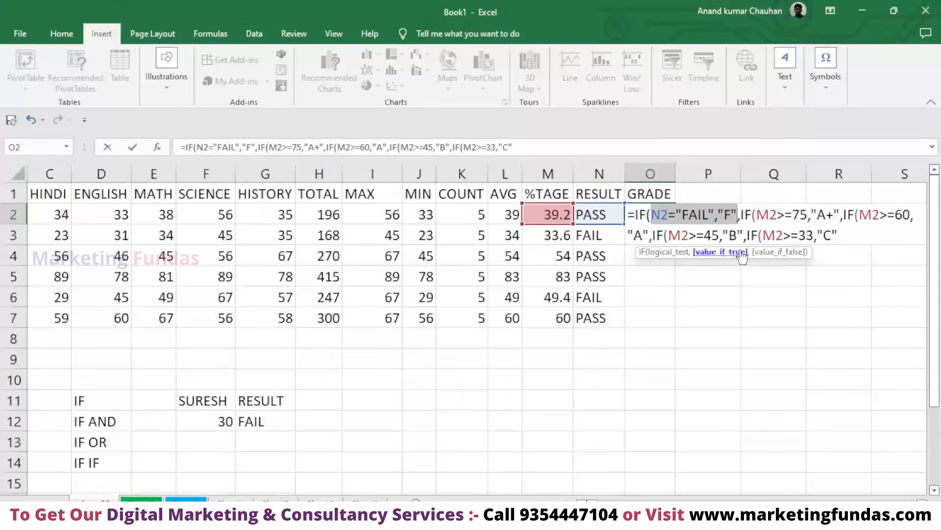
{"action": "left_click_drag", "start_coordinate": [741, 214], "coordinate": [808, 214]}
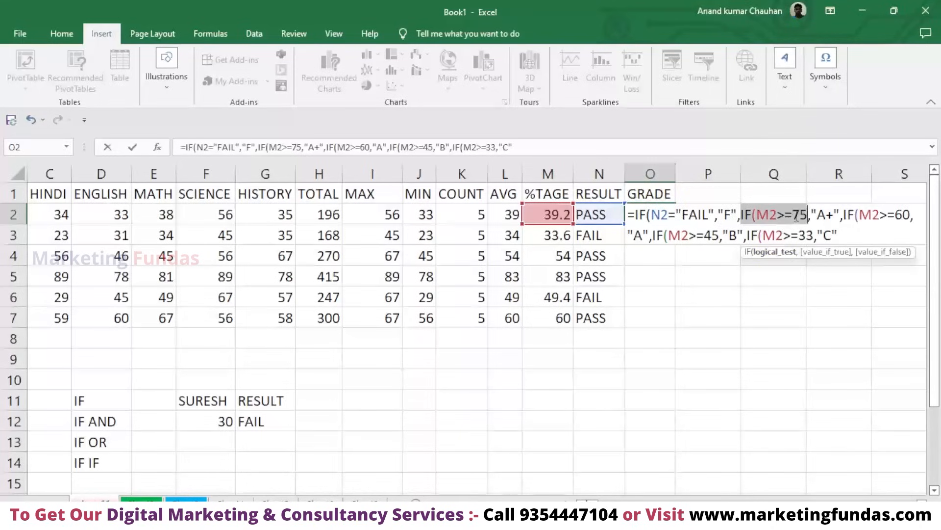
{"action": "key", "text": "Left"}
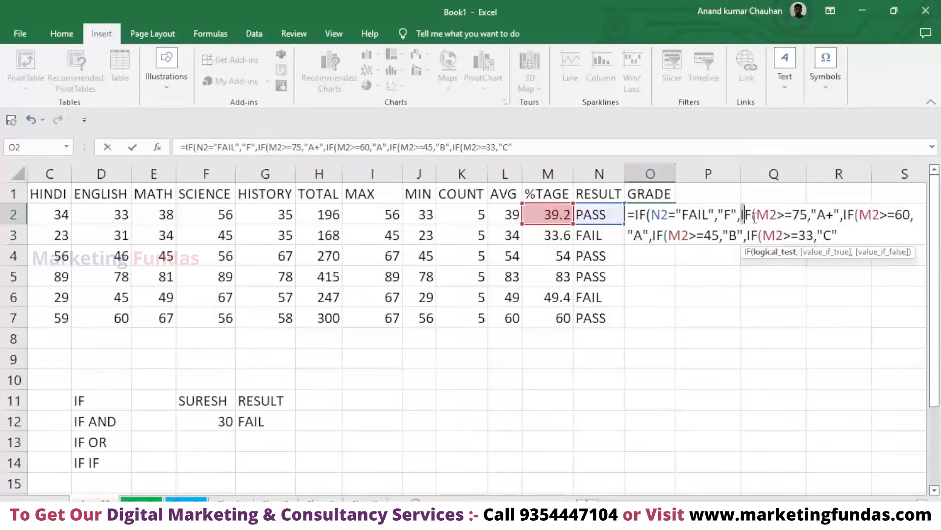
{"action": "left_click_drag", "start_coordinate": [741, 216], "coordinate": [840, 218]}
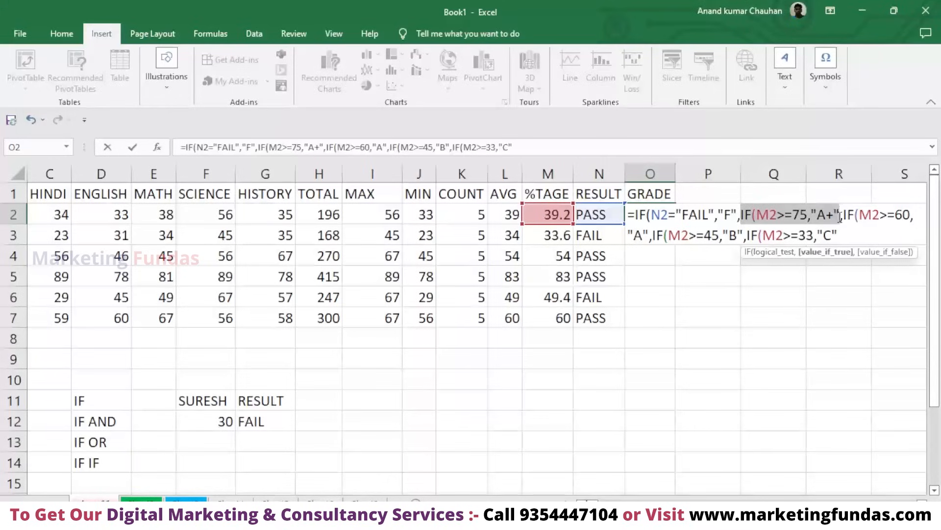
{"action": "left_click", "coordinate": [845, 216]}
{"action": "left_click_drag", "start_coordinate": [845, 216], "coordinate": [654, 235]}
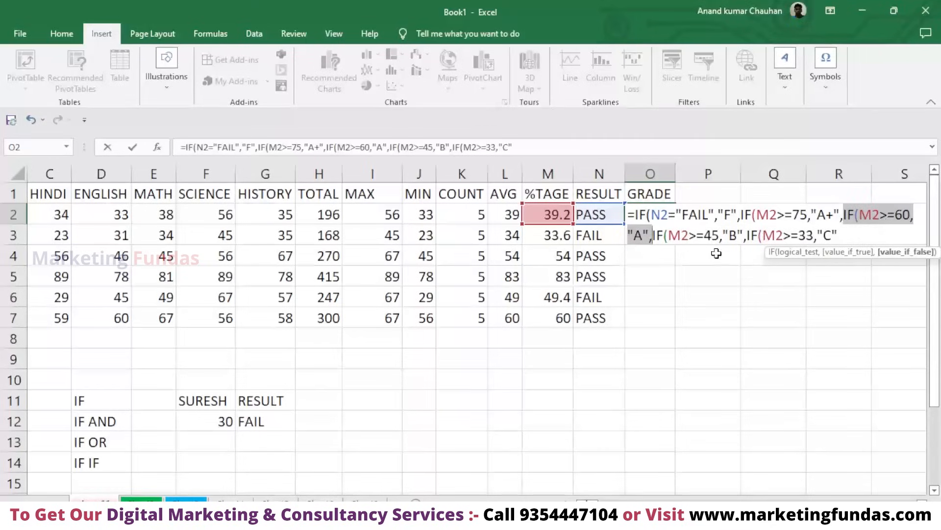
{"action": "left_click_drag", "start_coordinate": [653, 237], "coordinate": [745, 243]}
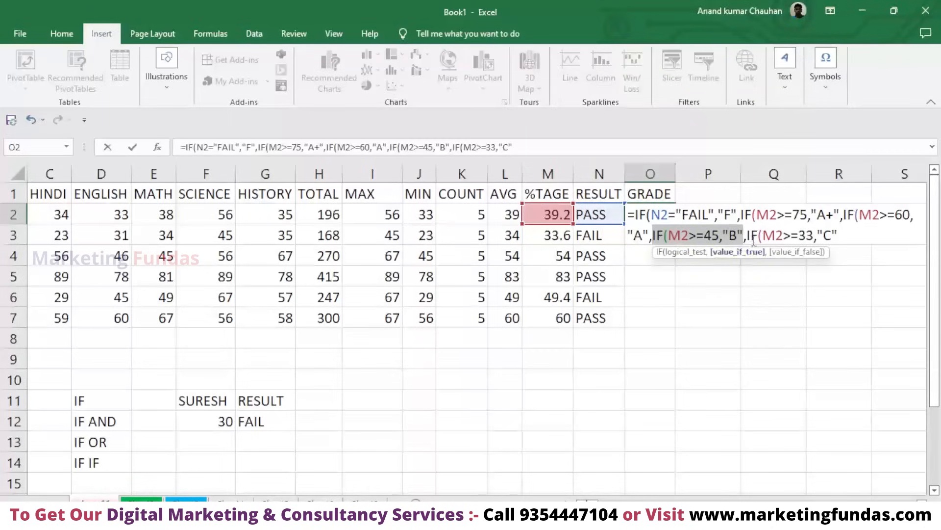
{"action": "left_click_drag", "start_coordinate": [749, 235], "coordinate": [838, 257]}
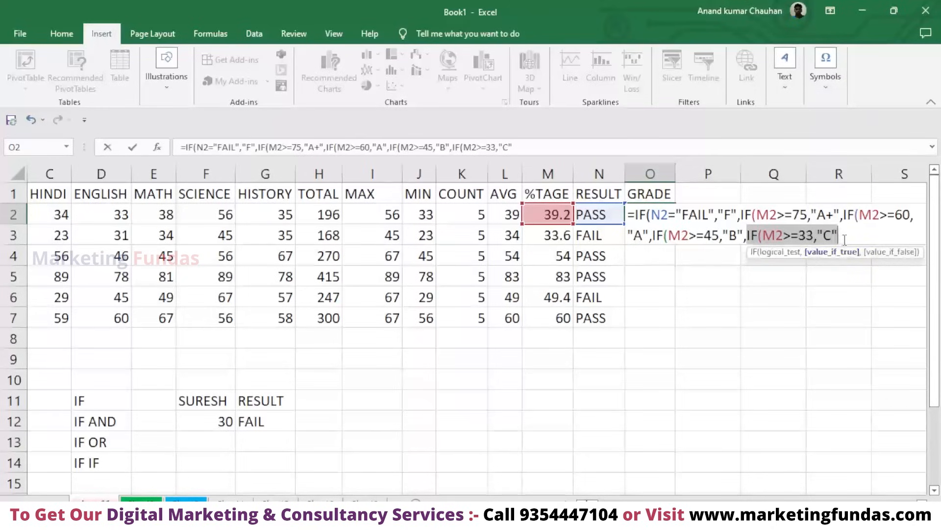
{"action": "left_click", "coordinate": [845, 239]}
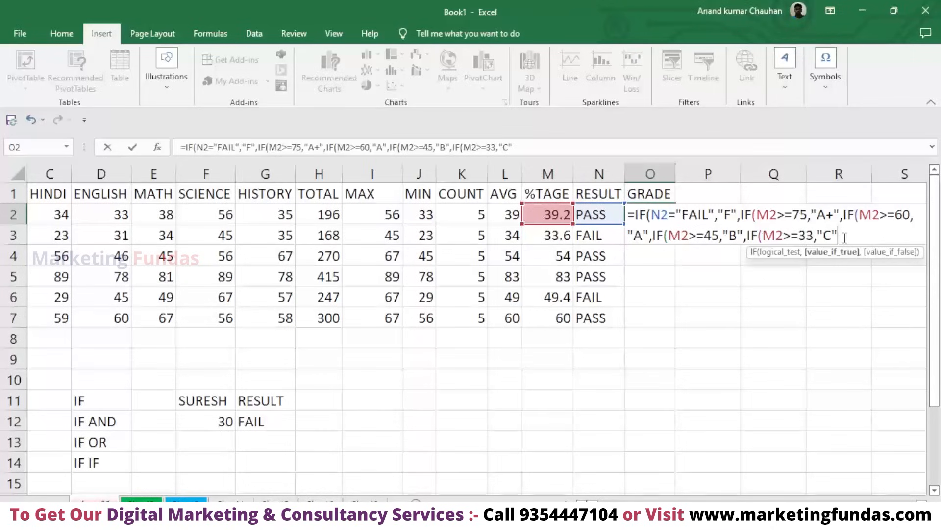
Step: Enter the O2 grade formula with the suggested closing parentheses and fill it down to O7
{"action": "key", "text": "Return"}
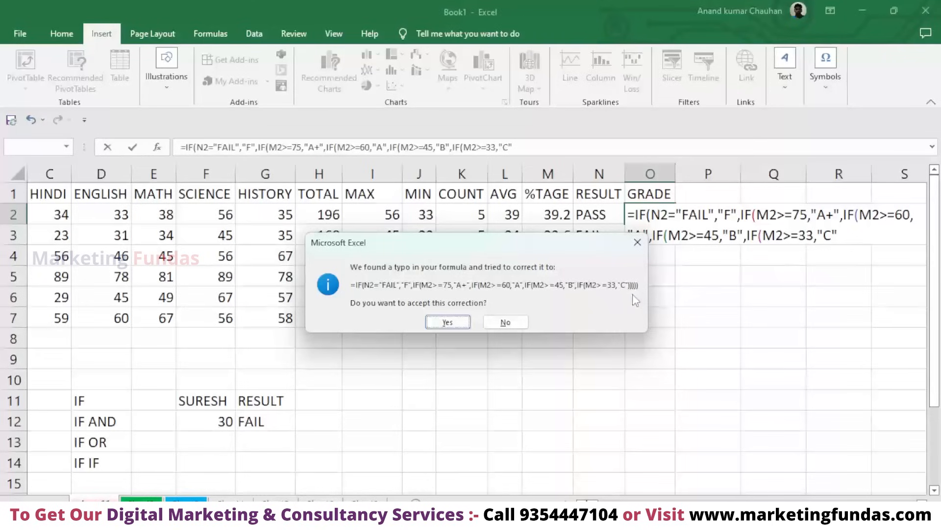
{"action": "left_click", "coordinate": [448, 323]}
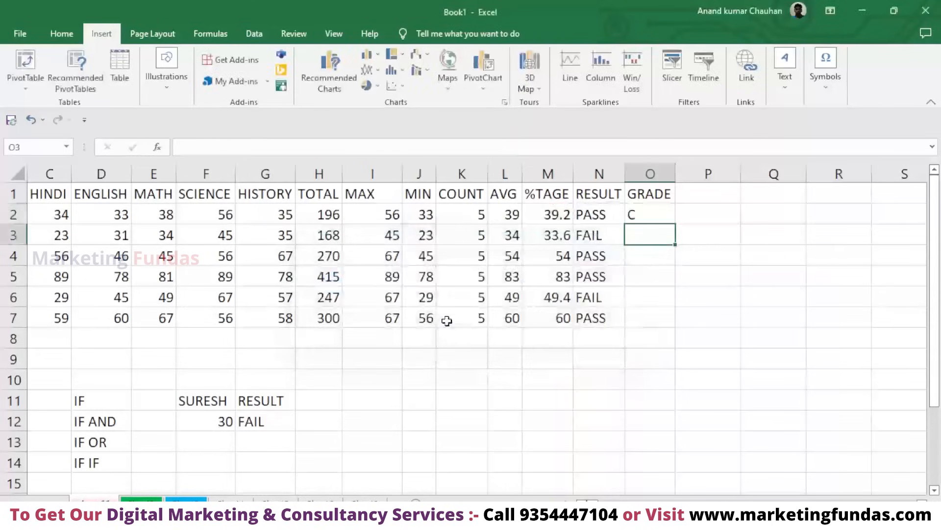
{"action": "left_click", "coordinate": [651, 217]}
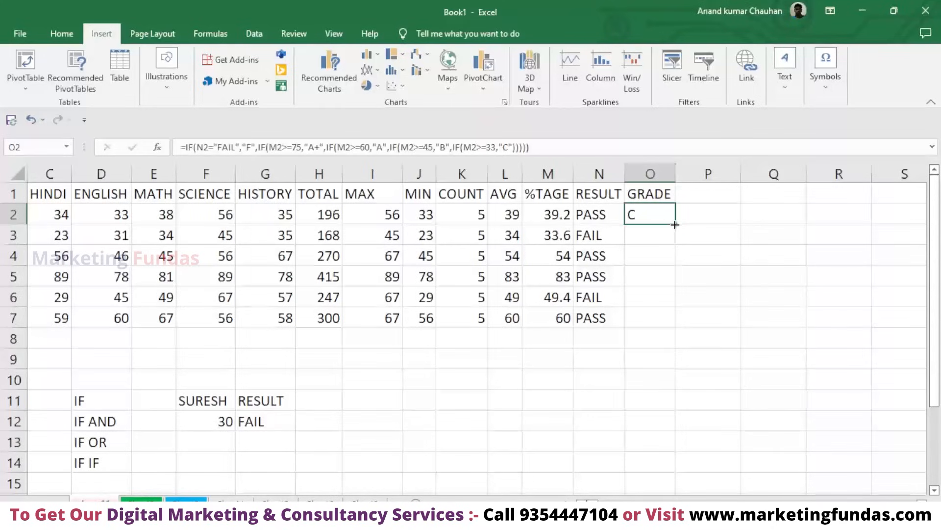
{"action": "left_click_drag", "start_coordinate": [675, 230], "coordinate": [673, 326]}
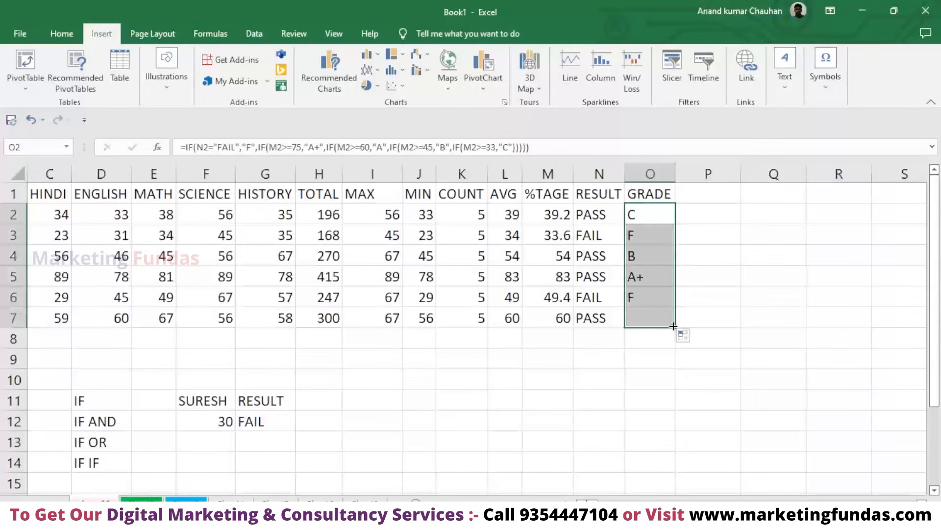
Step: Compare the grades in rows 3, 6 and 5 with their RESULT values, and check row 5's percentage
{"action": "left_click", "coordinate": [652, 234]}
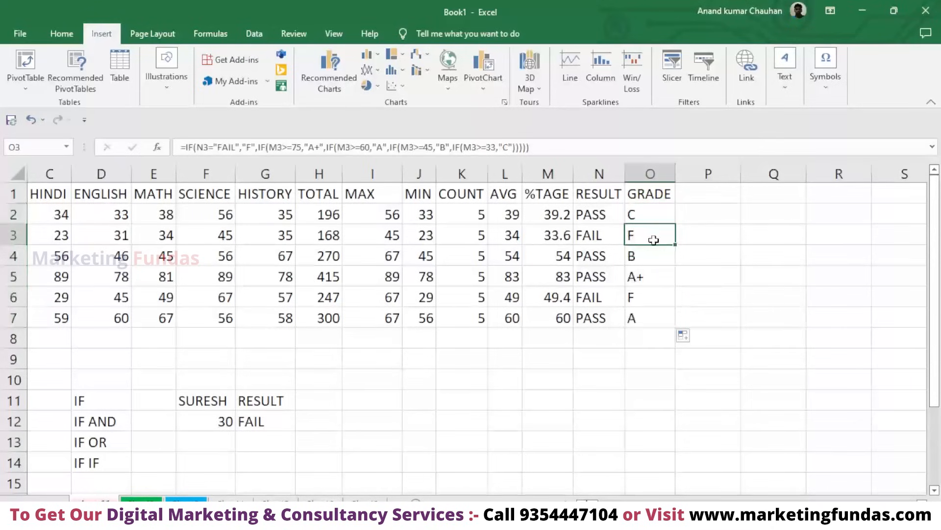
{"action": "left_click", "coordinate": [597, 241]}
{"action": "left_click", "coordinate": [637, 237]}
{"action": "left_click", "coordinate": [613, 233]}
{"action": "left_click", "coordinate": [643, 297]}
{"action": "left_click", "coordinate": [598, 306]}
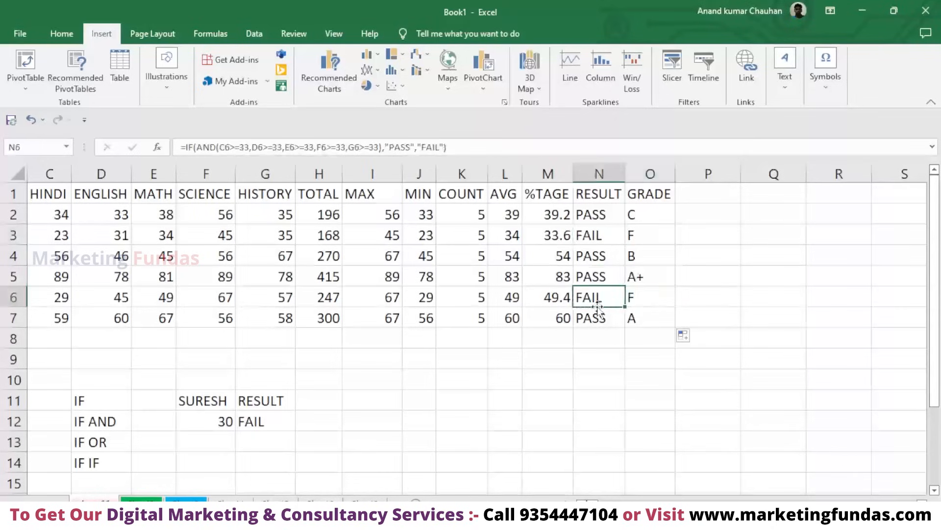
{"action": "left_click", "coordinate": [650, 276]}
{"action": "left_click", "coordinate": [594, 279]}
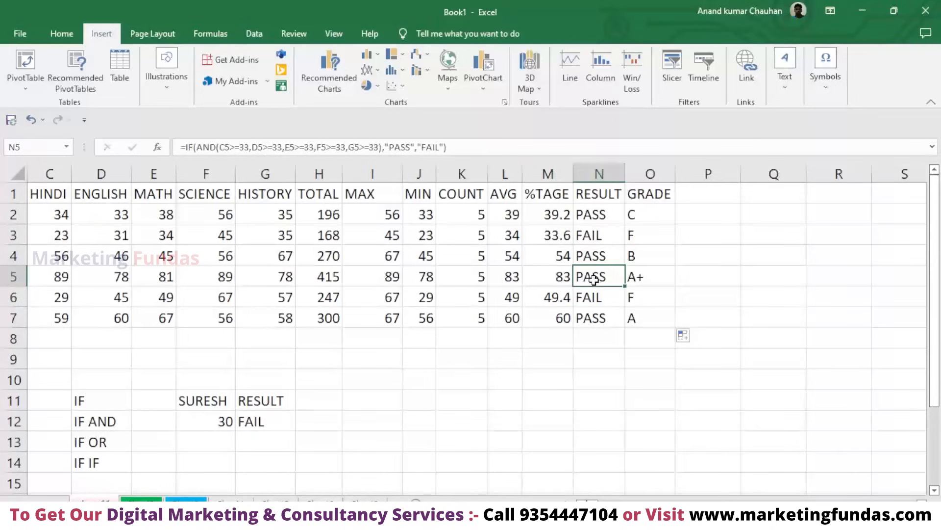
{"action": "left_click", "coordinate": [559, 283]}
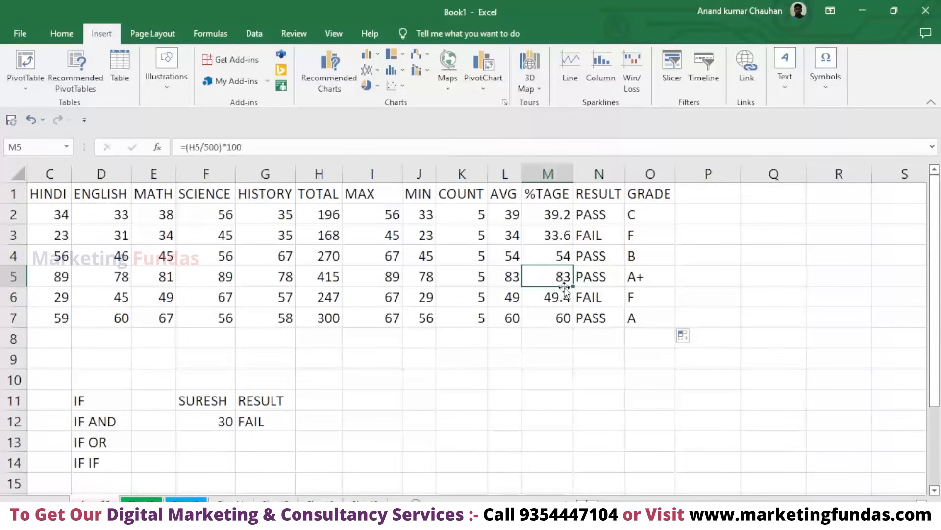
Step: Examine row 6's grade against its percentage, HINDI mark and RESULT formula
{"action": "left_click", "coordinate": [636, 300]}
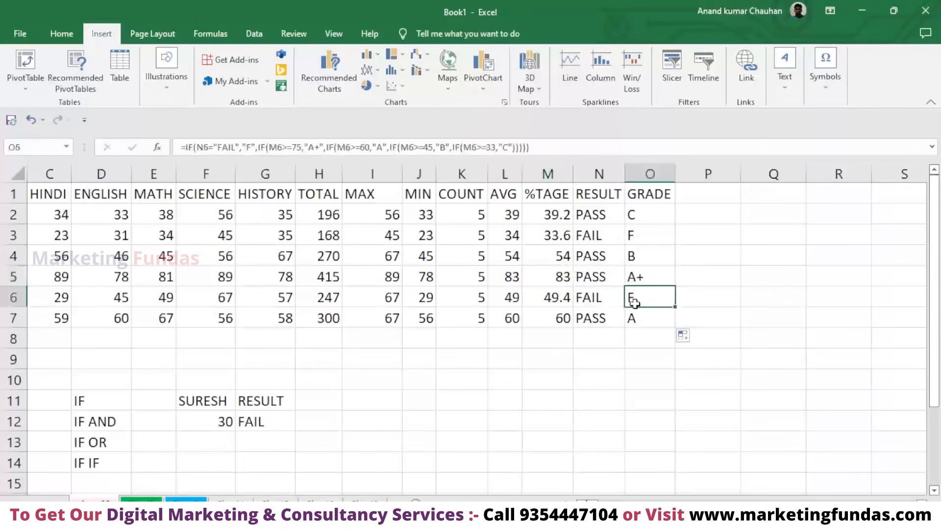
{"action": "left_click", "coordinate": [561, 303]}
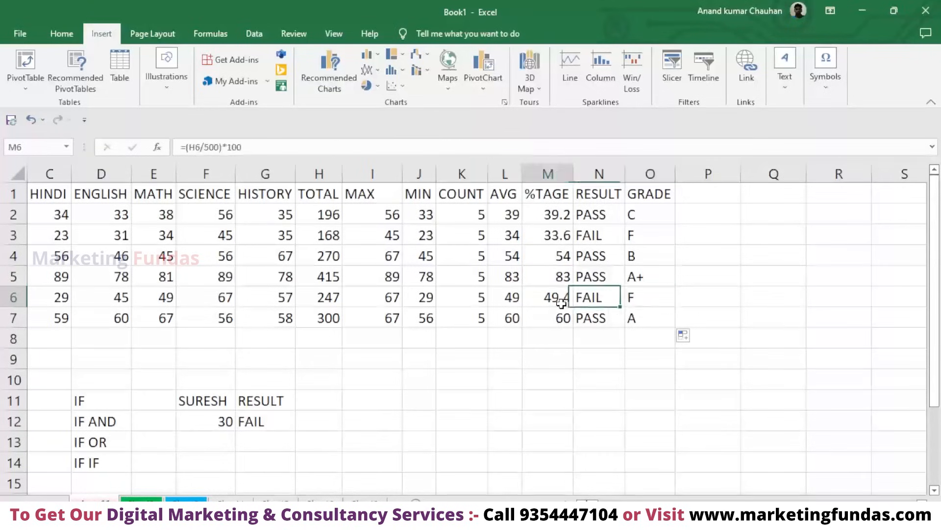
{"action": "left_click", "coordinate": [638, 298]}
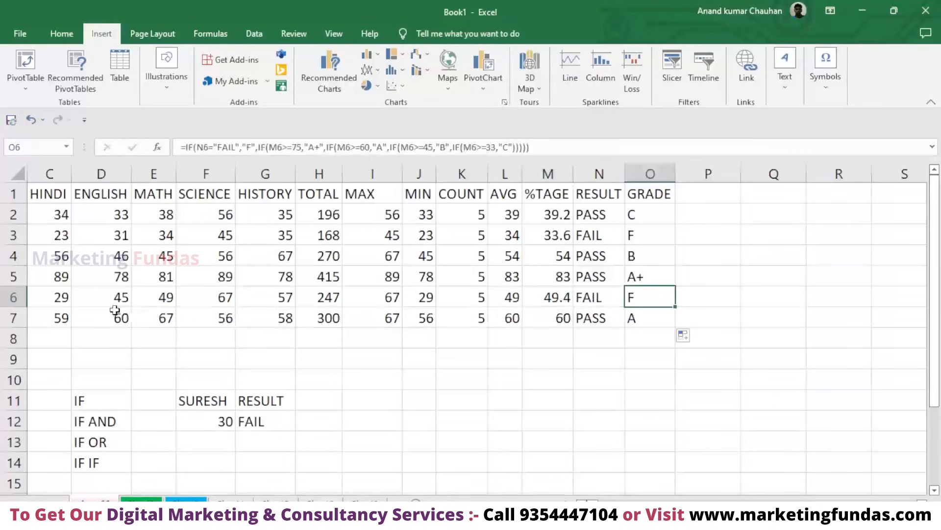
{"action": "left_click", "coordinate": [61, 302]}
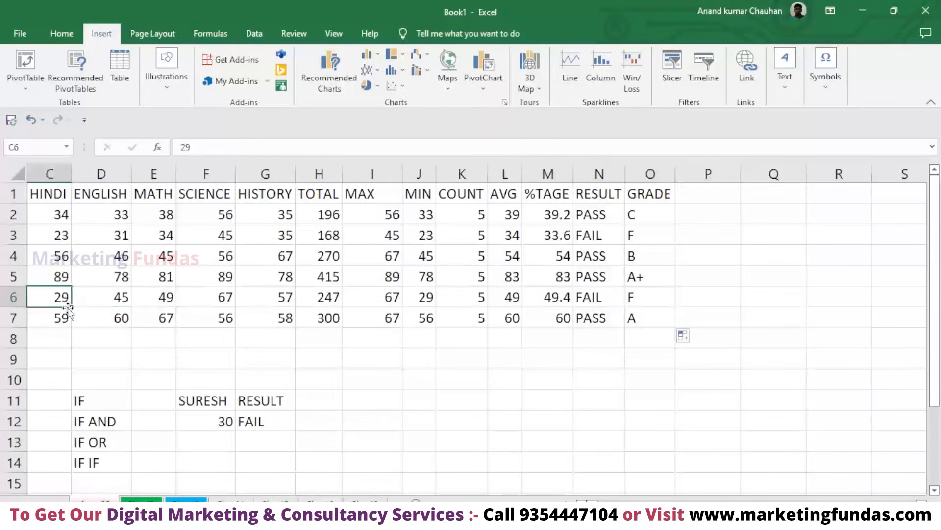
{"action": "left_click", "coordinate": [609, 296]}
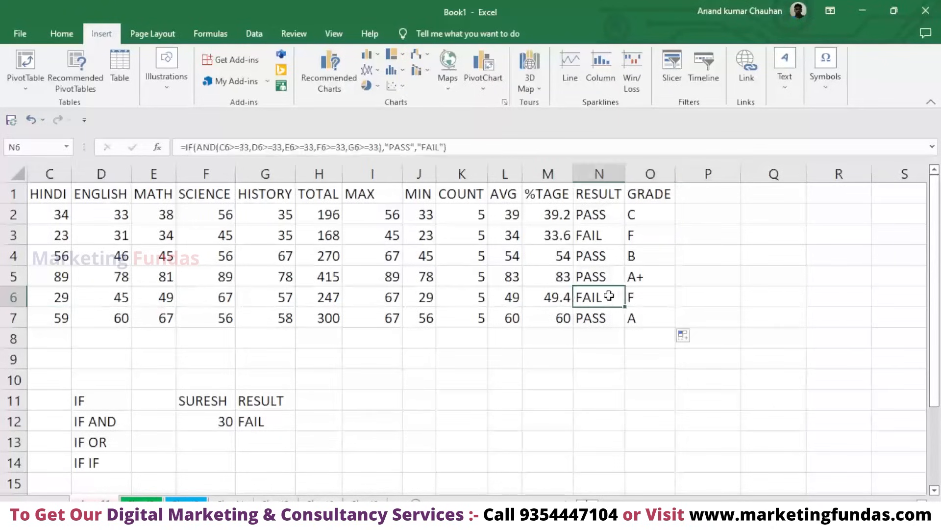
{"action": "left_click", "coordinate": [643, 303]}
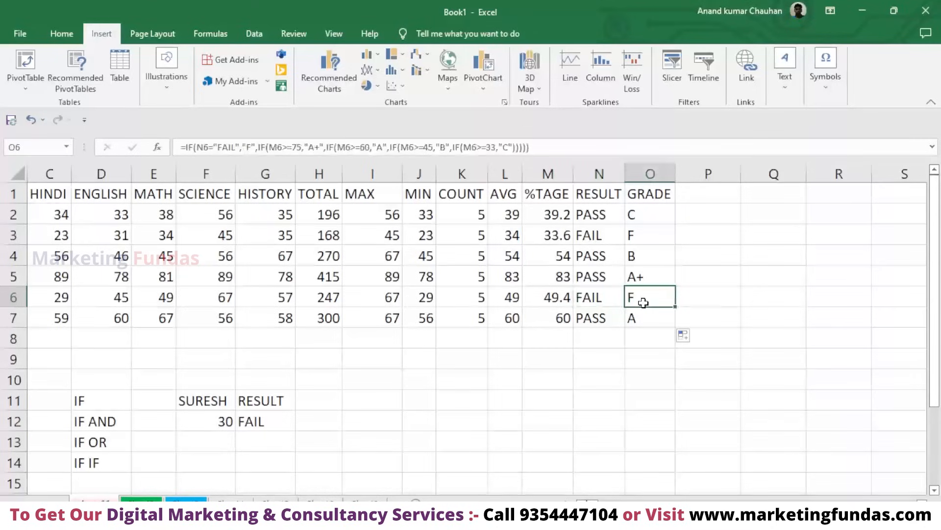
{"action": "left_click", "coordinate": [559, 299]}
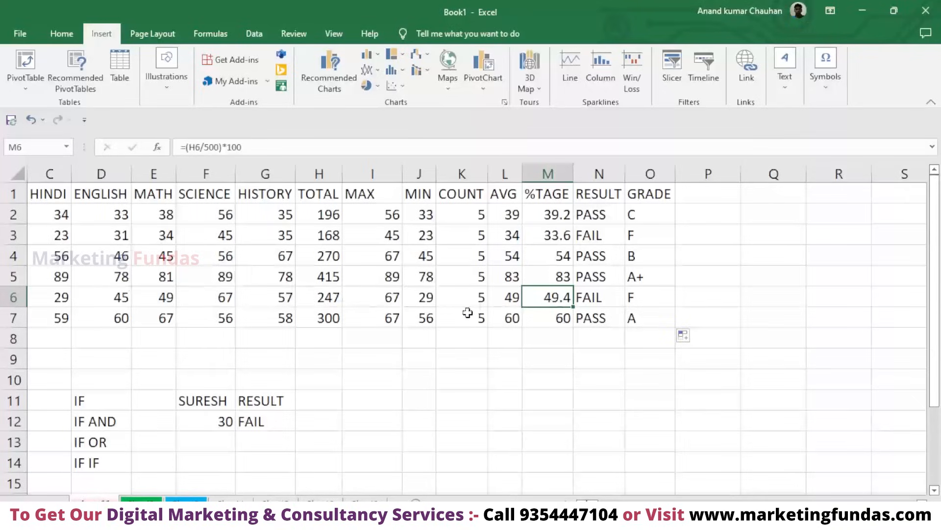
{"action": "left_click", "coordinate": [700, 219]}
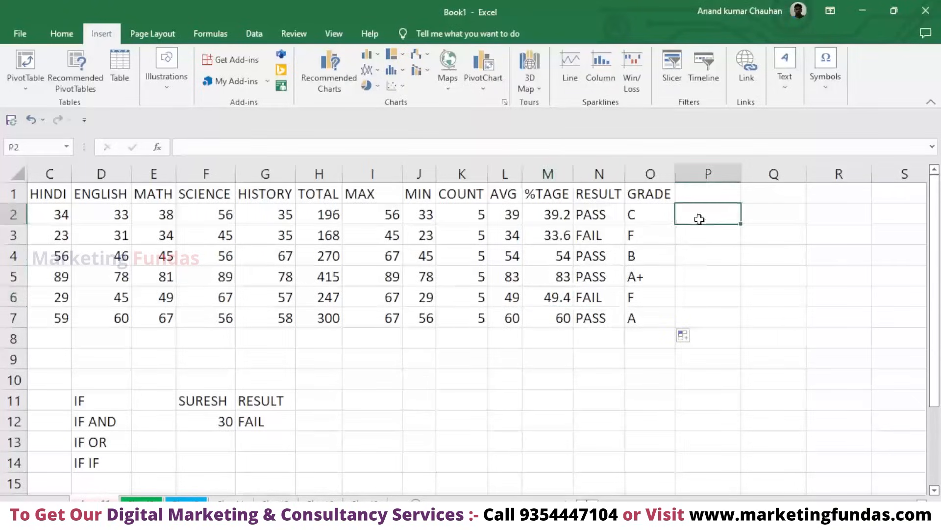